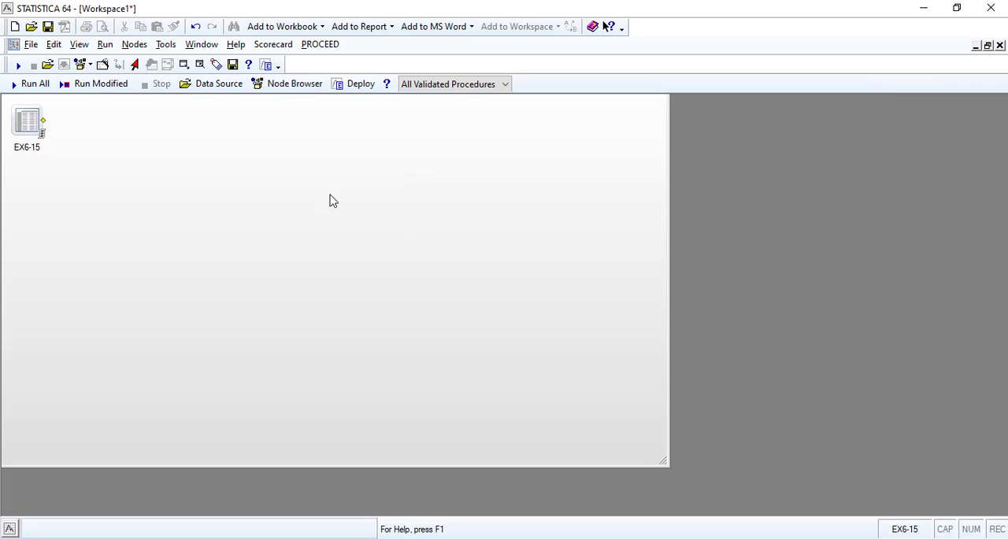
# Close Workspace1 without saving its changes and switch the interface from classic menus to the ribbon bar
pyautogui.click(999, 46)
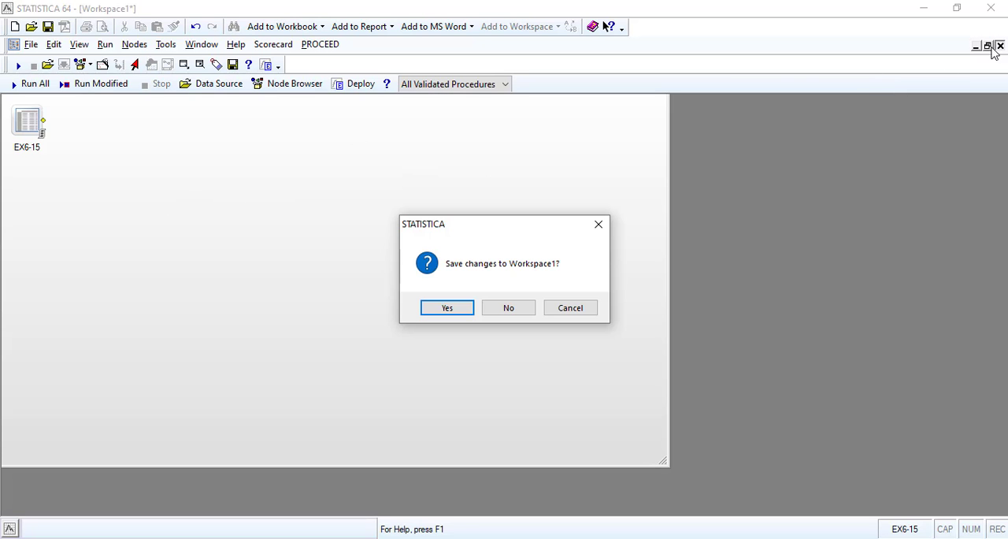
pyautogui.click(507, 311)
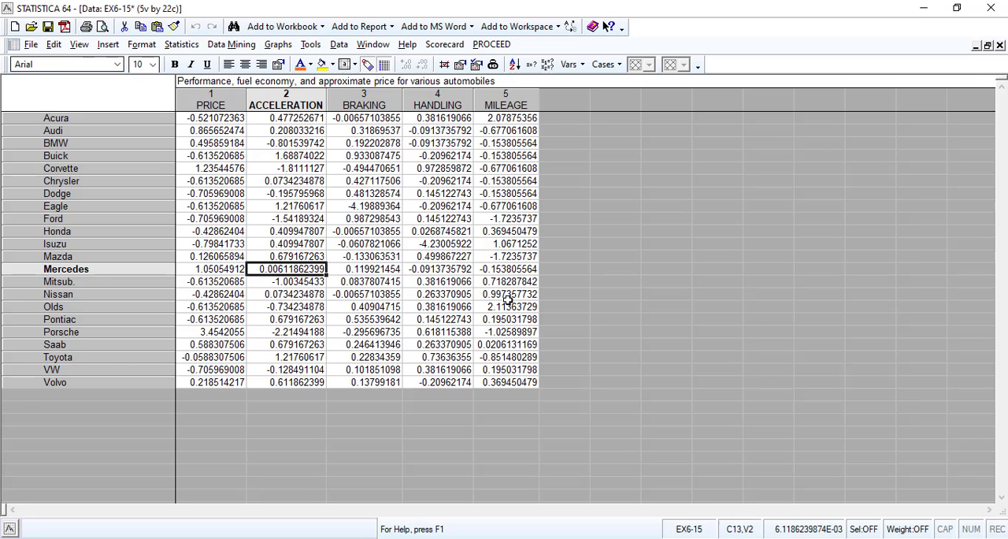
pyautogui.click(80, 45)
pyautogui.click(98, 282)
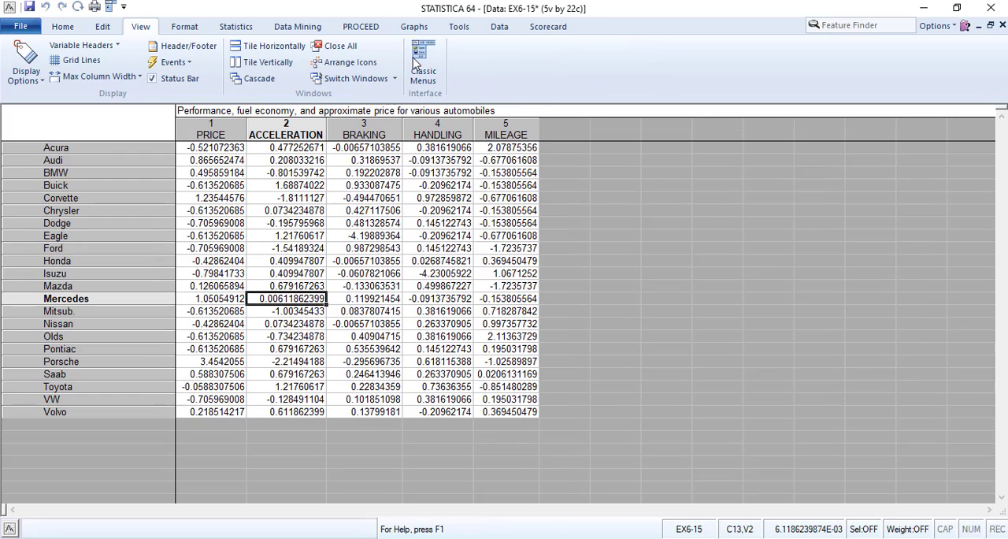
# Import all sheets of EX6-6 (beer).xls into a workbook, taking the variable names from the first row
pyautogui.click(187, 29)
pyautogui.click(71, 28)
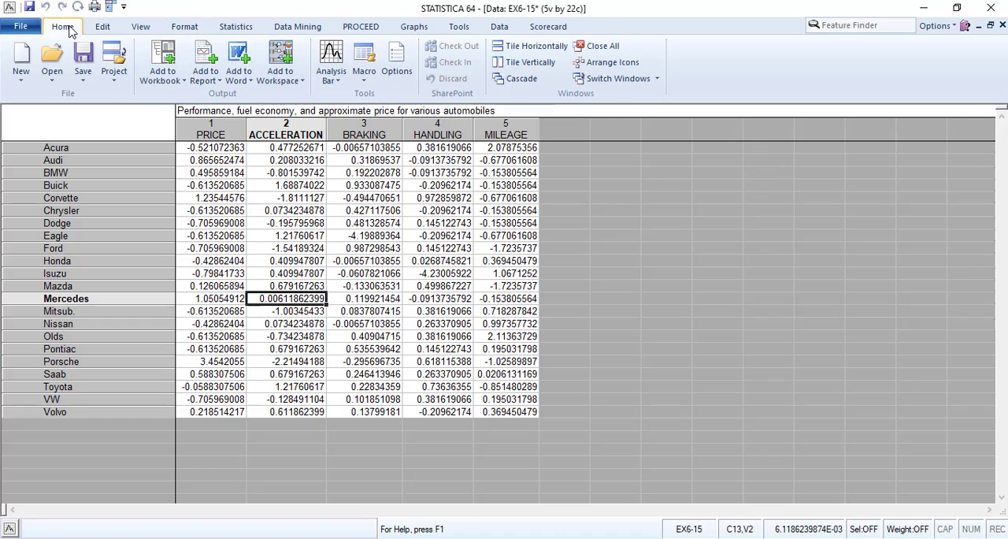
pyautogui.click(51, 70)
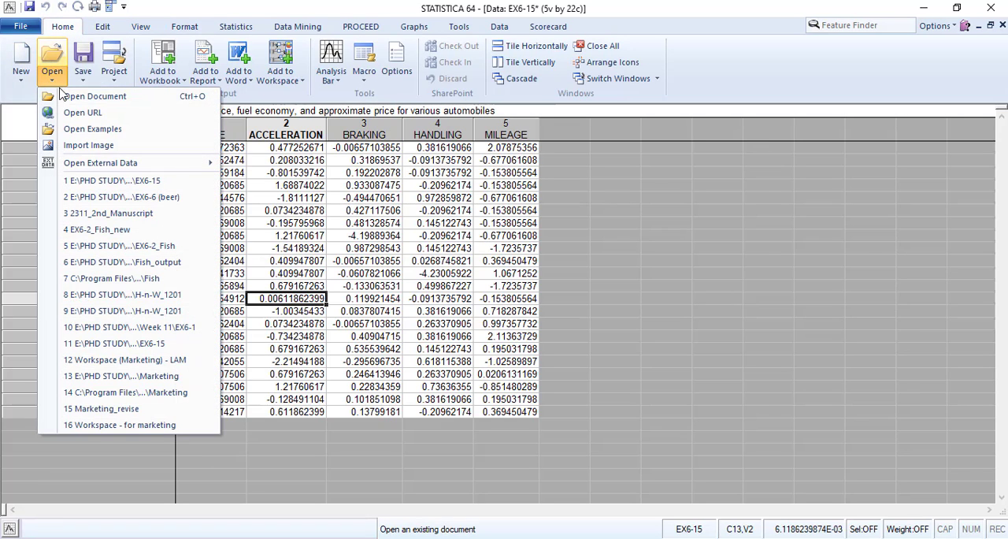
pyautogui.click(118, 97)
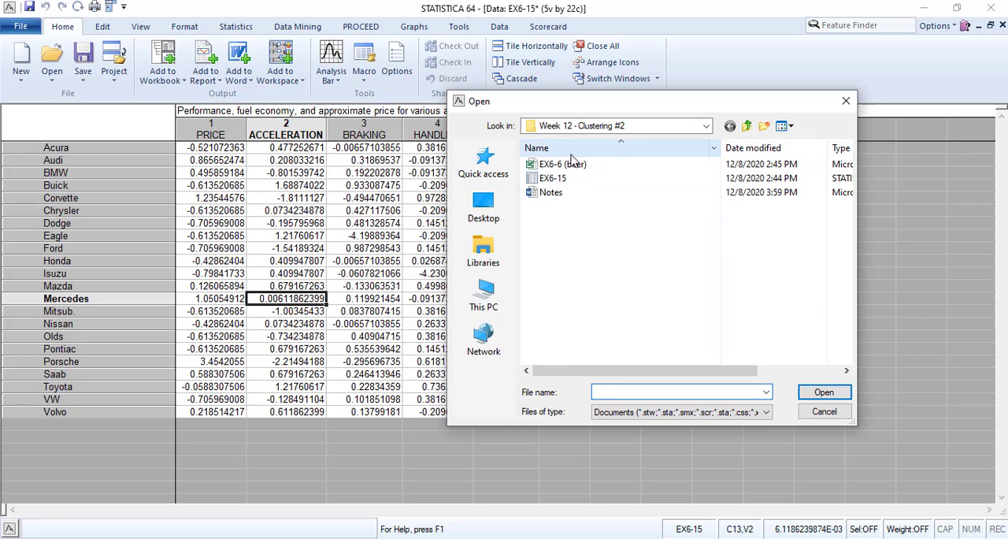
pyautogui.doubleClick(566, 173)
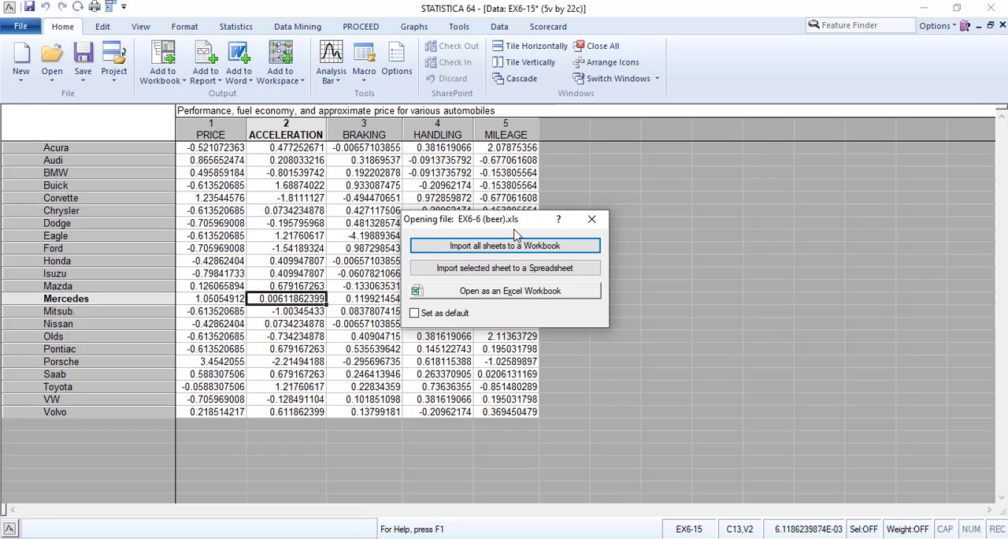
pyautogui.click(502, 248)
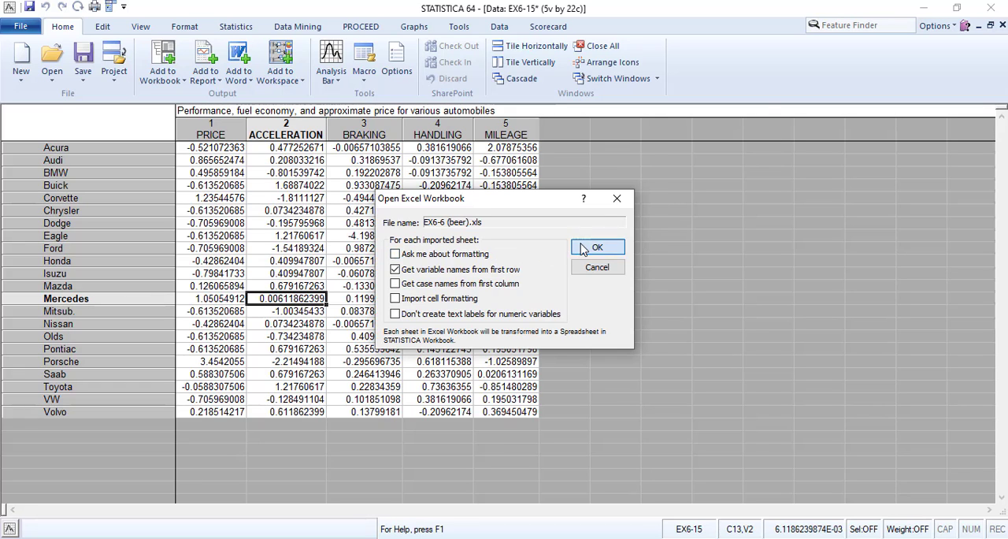
pyautogui.click(581, 247)
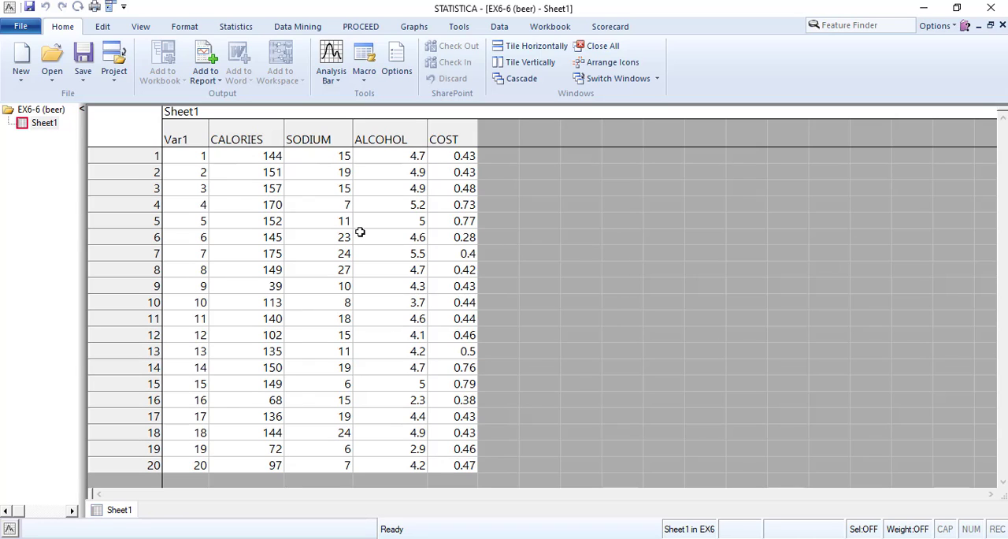
# Rename the first variable of the beer sheet to BRAND
pyautogui.doubleClick(193, 145)
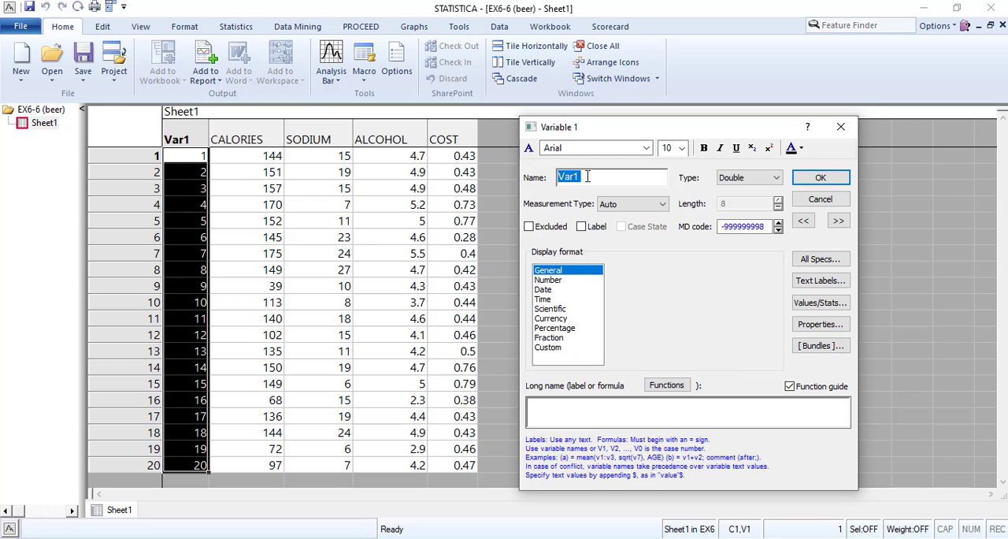
pyautogui.write('BRAND')
pyautogui.press('Return')
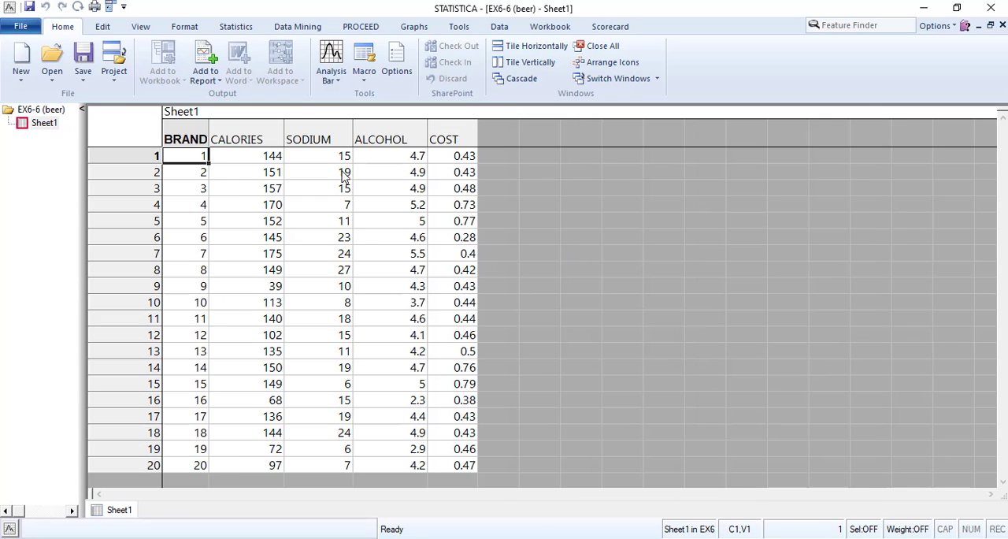
# Set the display format of CALORIES, SODIUM, ALCOHOL and COST to Number with 0 decimal places
pyautogui.doubleClick(228, 139)
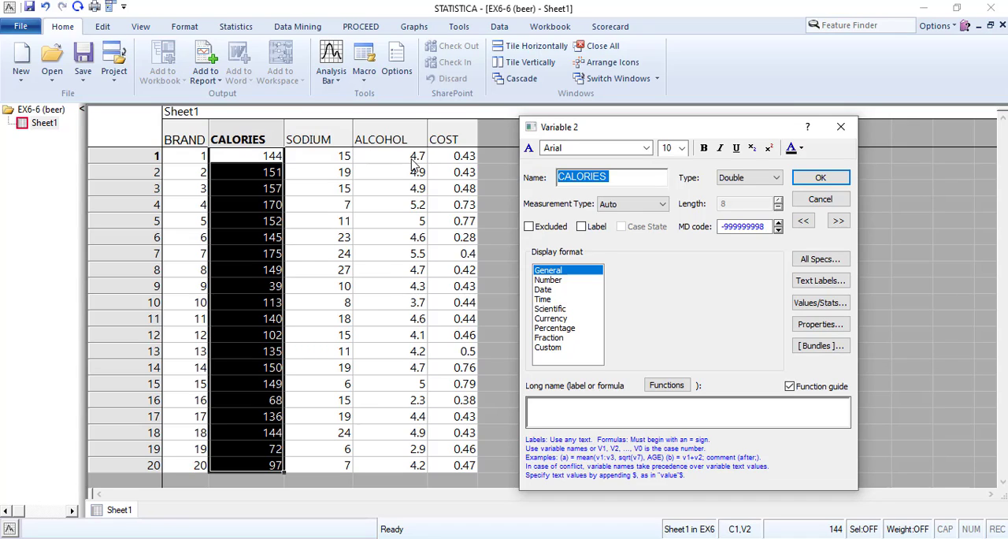
pyautogui.click(554, 280)
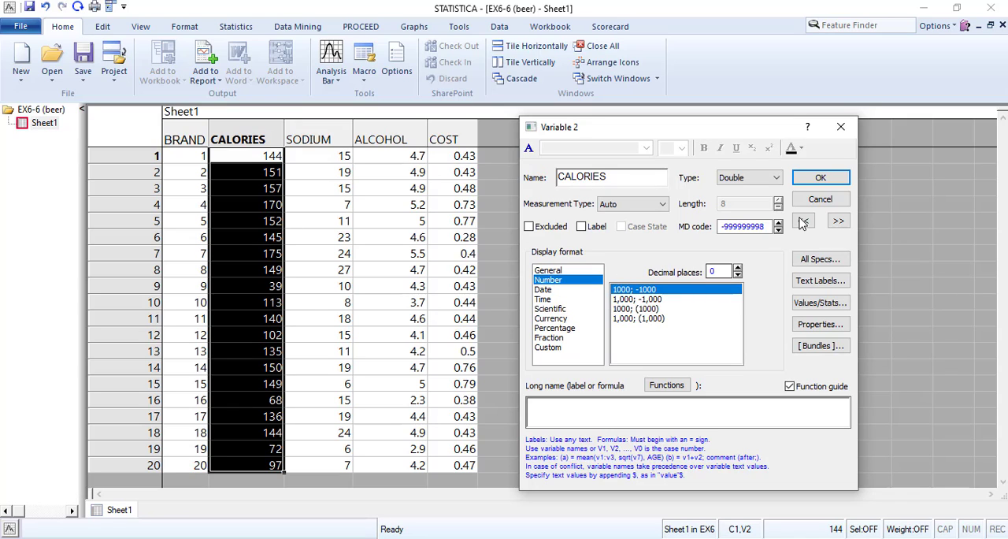
pyautogui.click(838, 221)
pyautogui.click(548, 280)
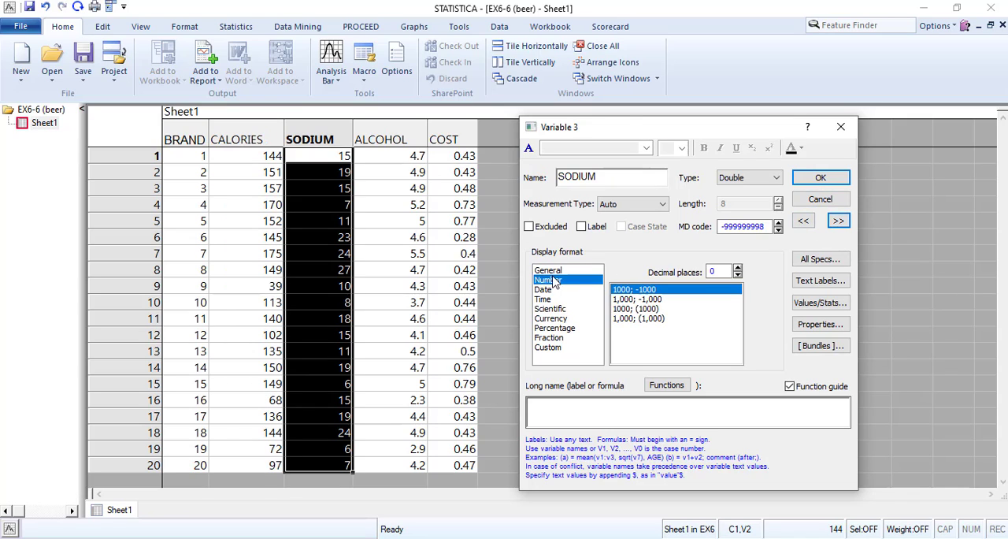
pyautogui.click(838, 221)
pyautogui.click(547, 279)
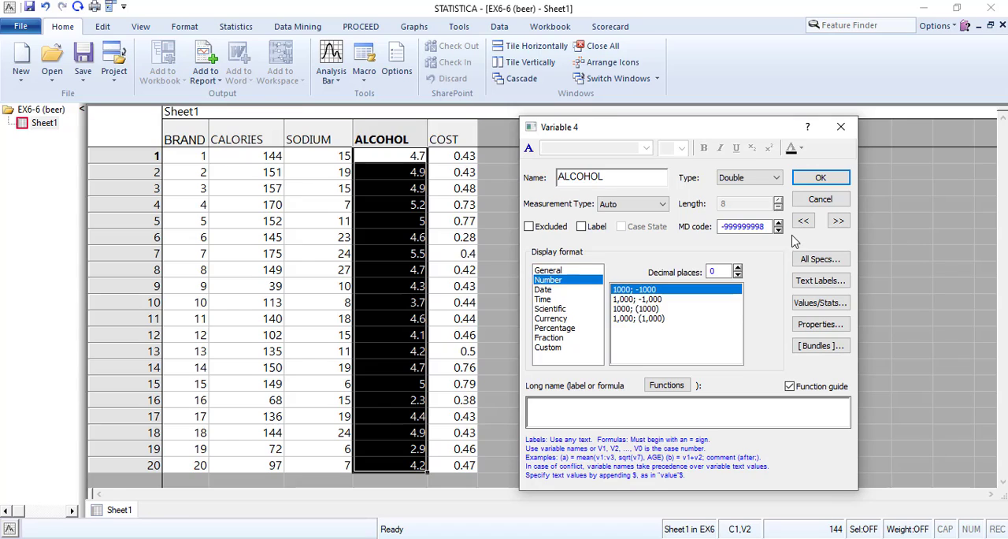
pyautogui.click(838, 221)
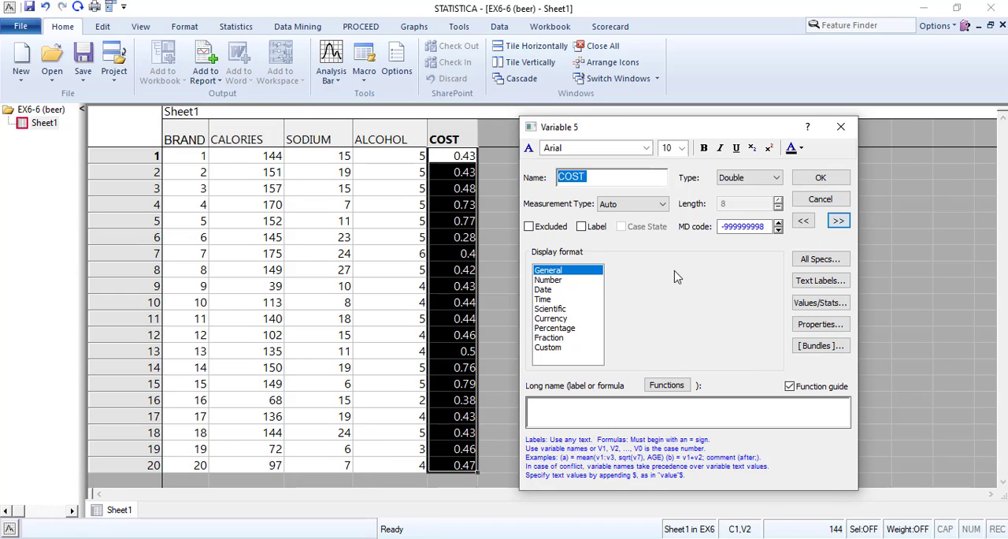
pyautogui.click(548, 279)
pyautogui.click(821, 180)
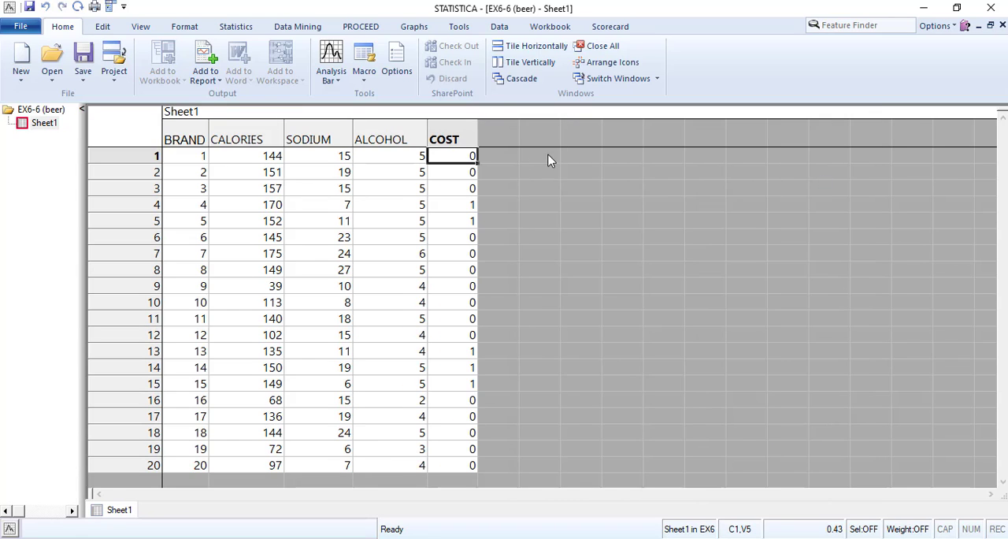
pyautogui.click(370, 203)
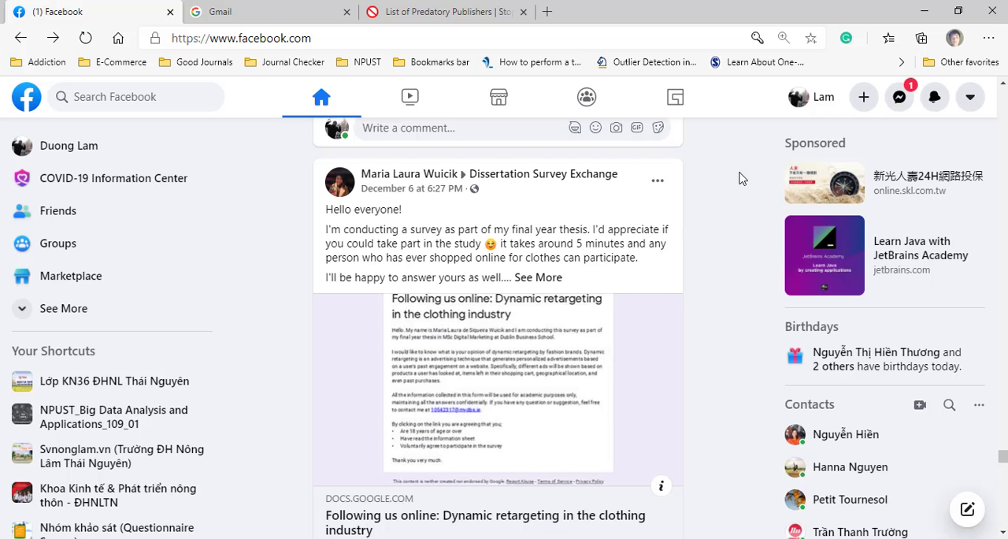
# Switch to Facebook, answer the newest Messenger chat with a thumbs-up and "ok", and close the chat
pyautogui.click(900, 96)
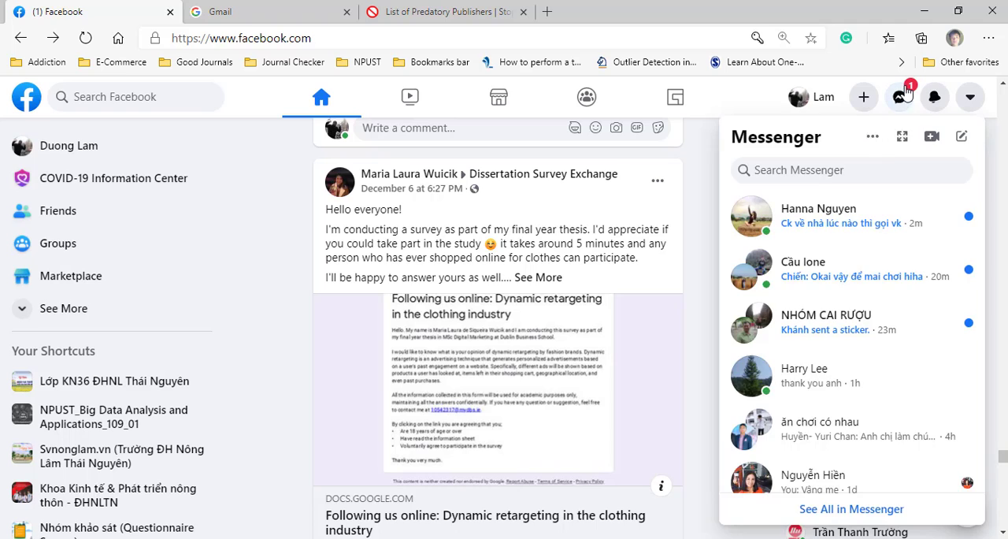
pyautogui.click(858, 213)
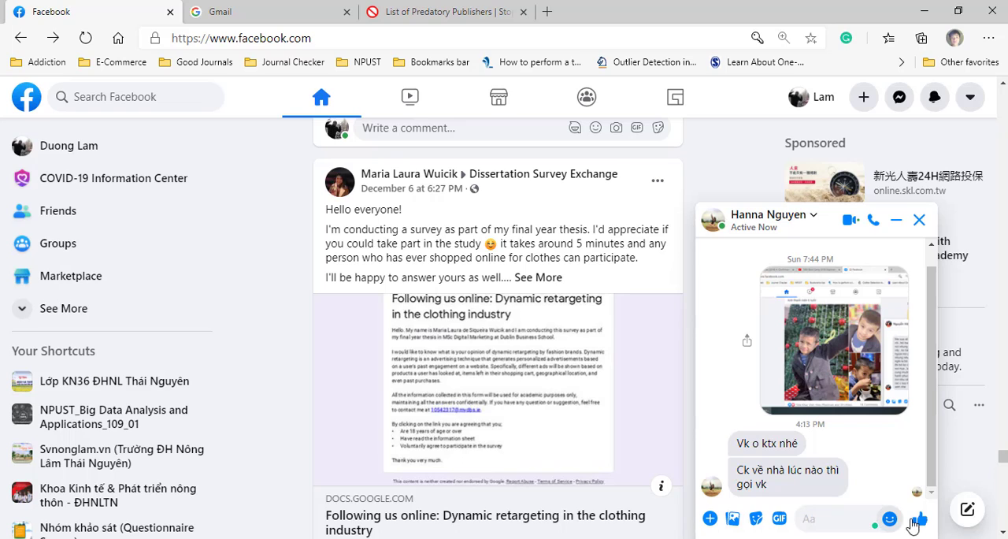
pyautogui.press('Return')
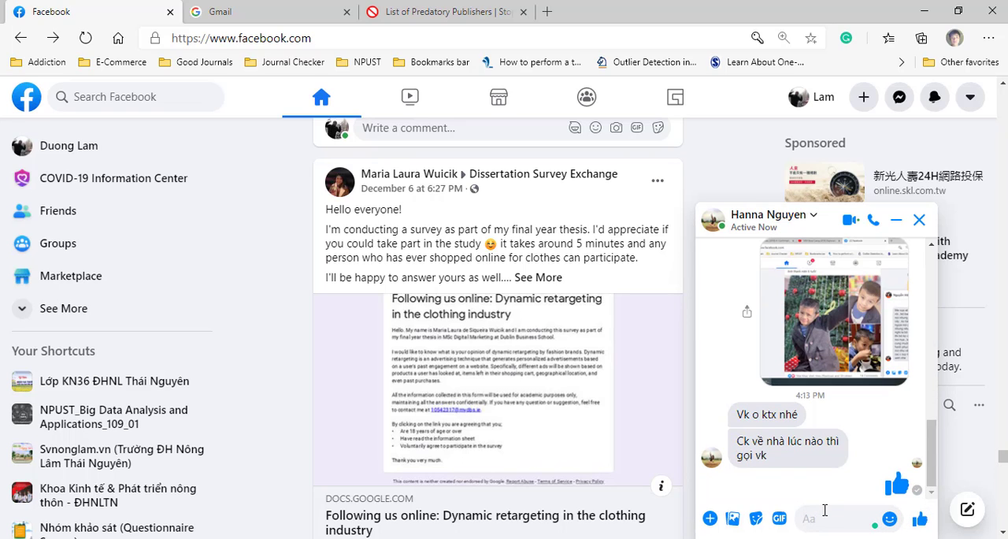
pyautogui.write('ok')
pyautogui.press('Return')
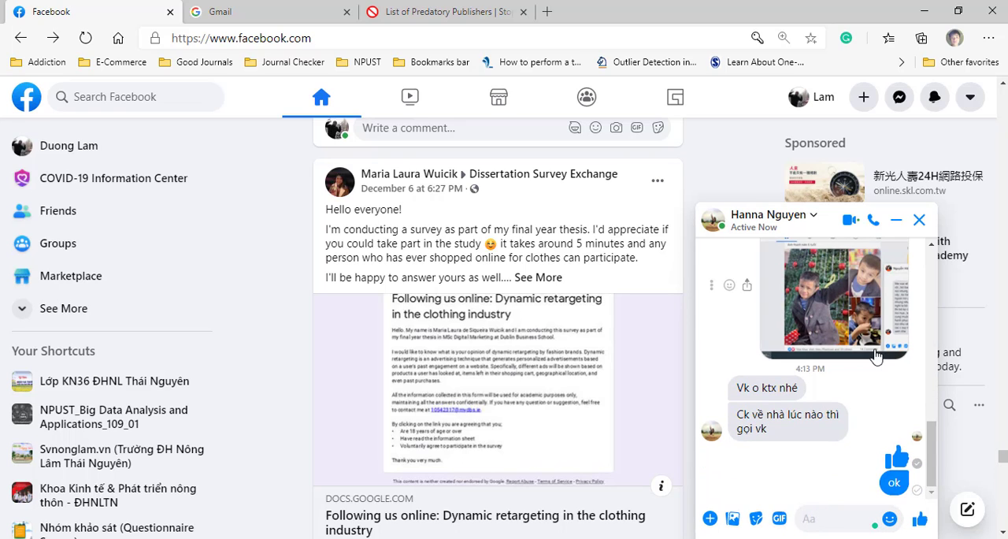
pyautogui.click(919, 219)
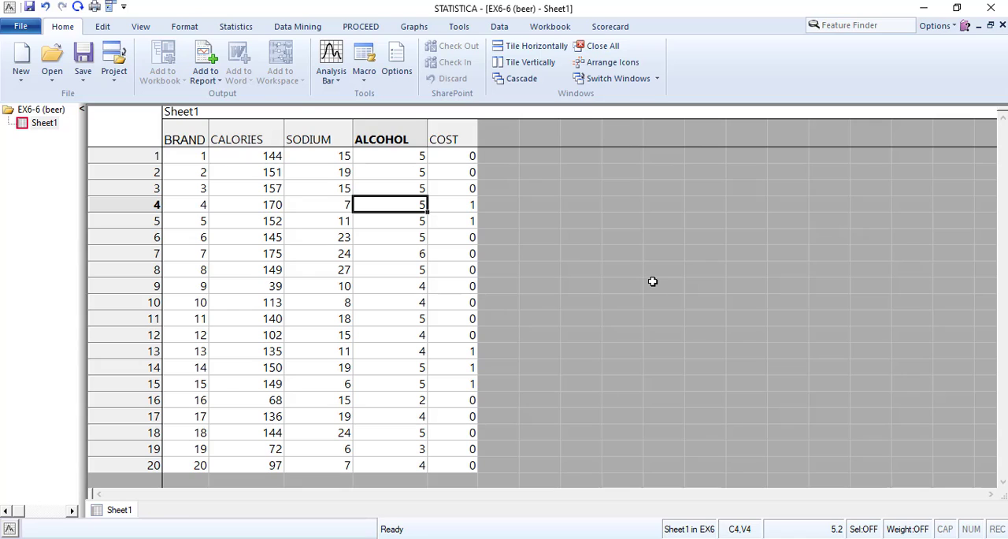
# Switch to STATISTICA and create a new workspace with the All Validated Procedures configuration
pyautogui.click(43, 82)
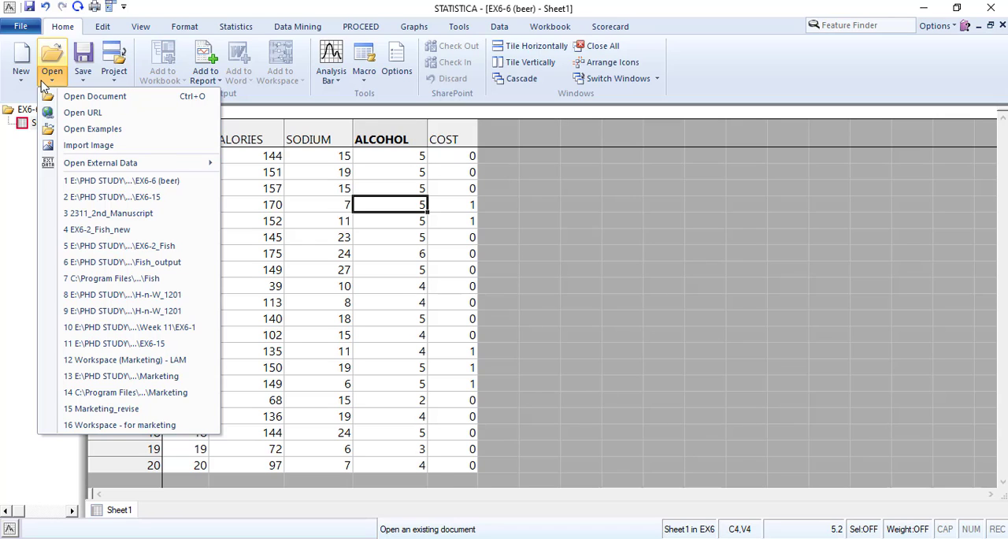
pyautogui.click(21, 79)
pyautogui.click(21, 79)
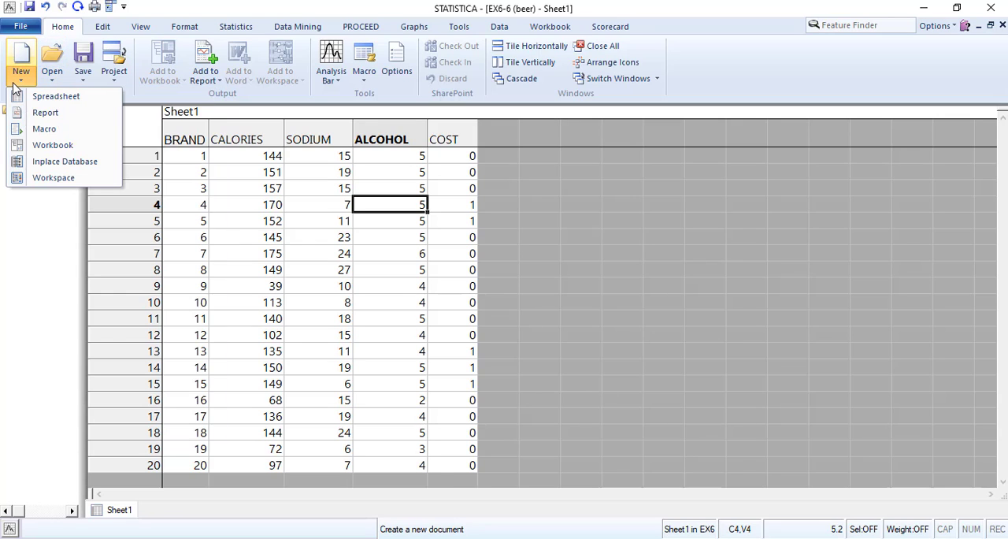
pyautogui.click(39, 177)
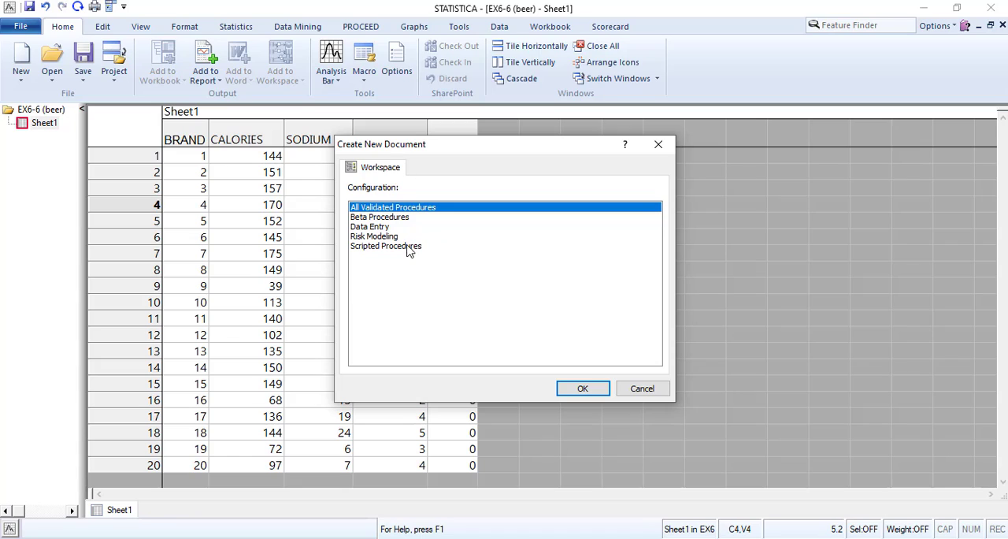
pyautogui.click(584, 391)
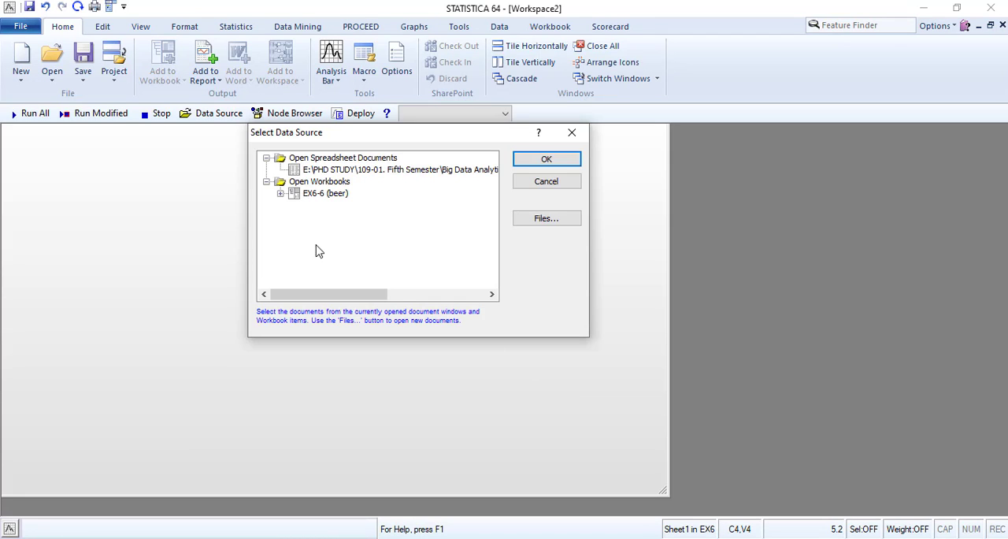
# Try the EX6-6 (beer) workbook as the workspace's data source and use the open EX6-15 spreadsheet instead
pyautogui.click(325, 193)
pyautogui.click(547, 159)
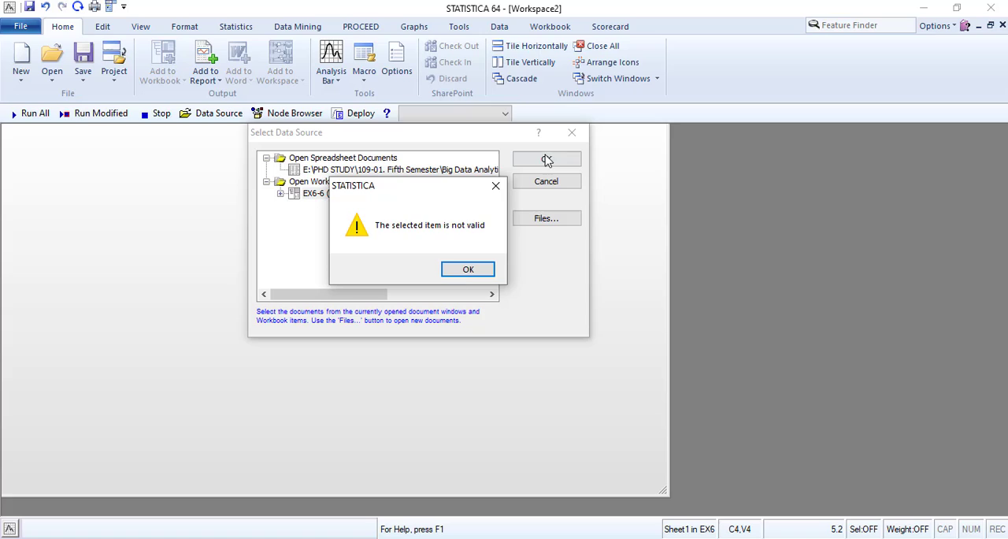
pyautogui.click(456, 273)
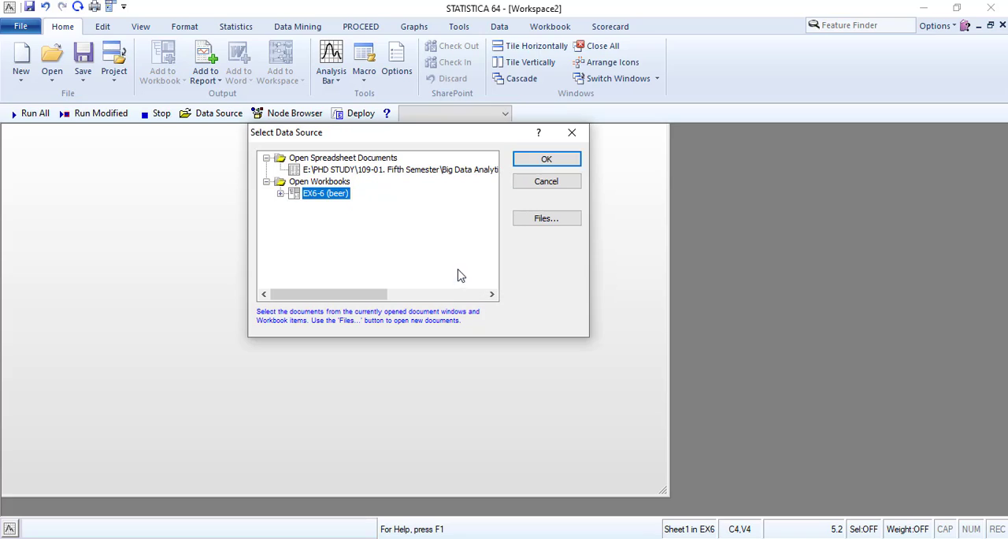
pyautogui.click(439, 170)
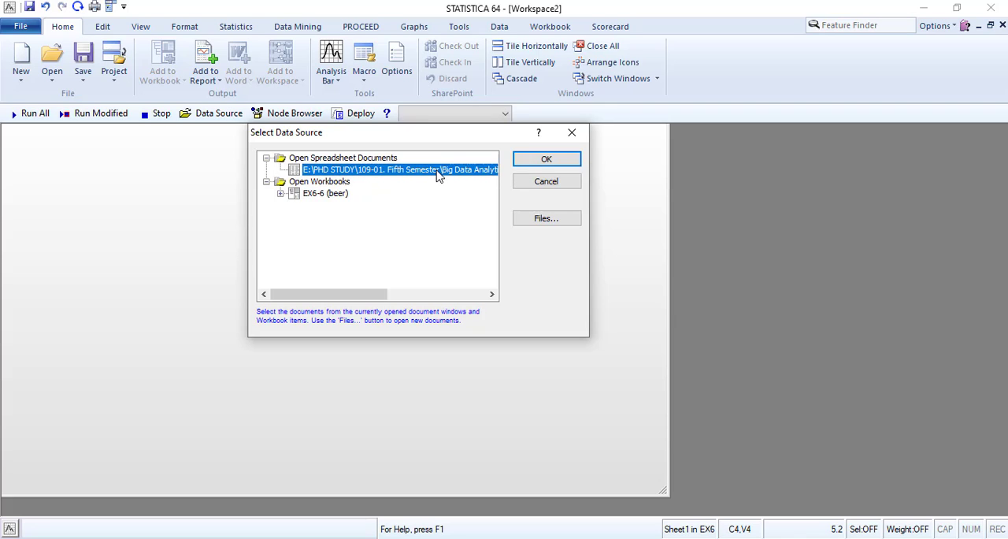
pyautogui.click(527, 159)
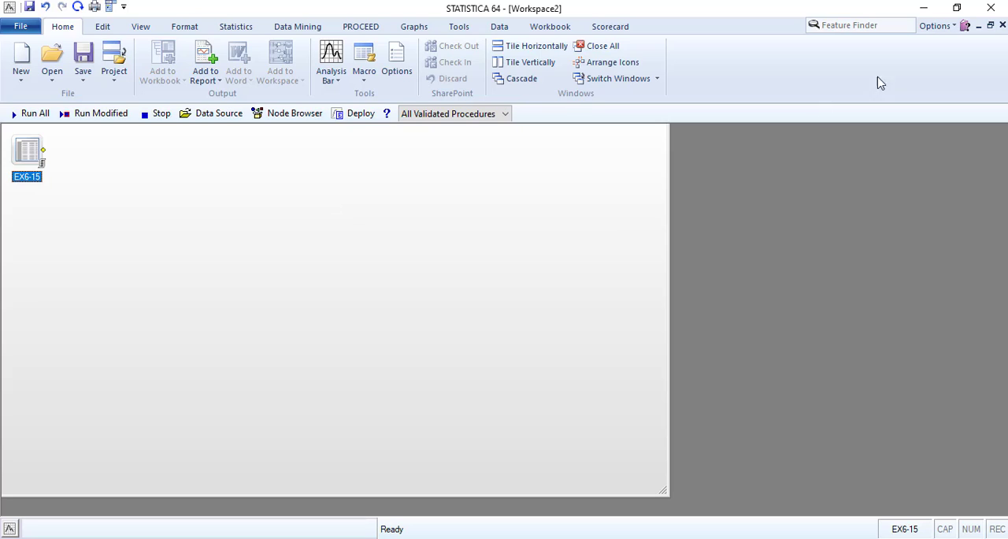
# Delete the EX6-15 data source node from the workspace
pyautogui.click(1003, 26)
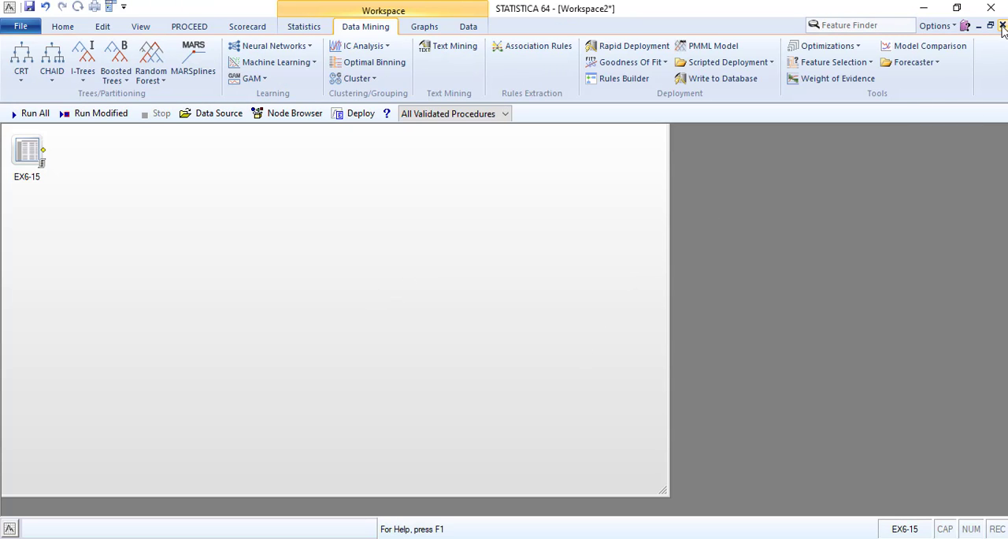
pyautogui.rightClick(19, 160)
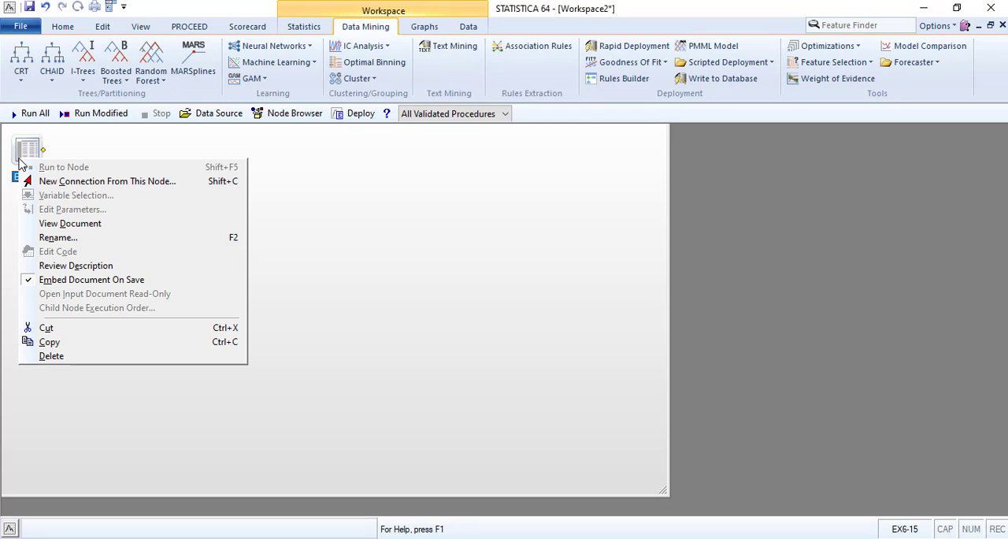
pyautogui.click(51, 356)
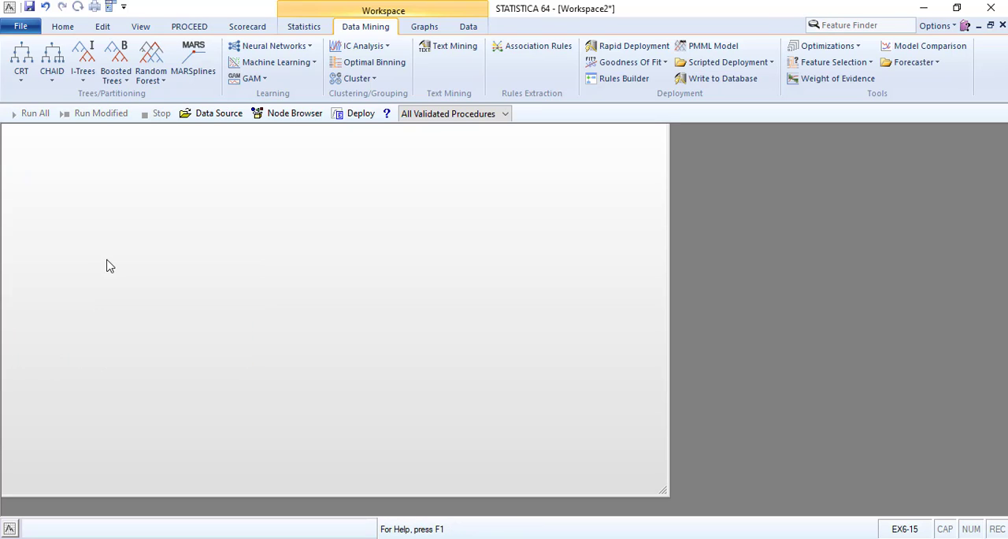
pyautogui.rightClick(51, 162)
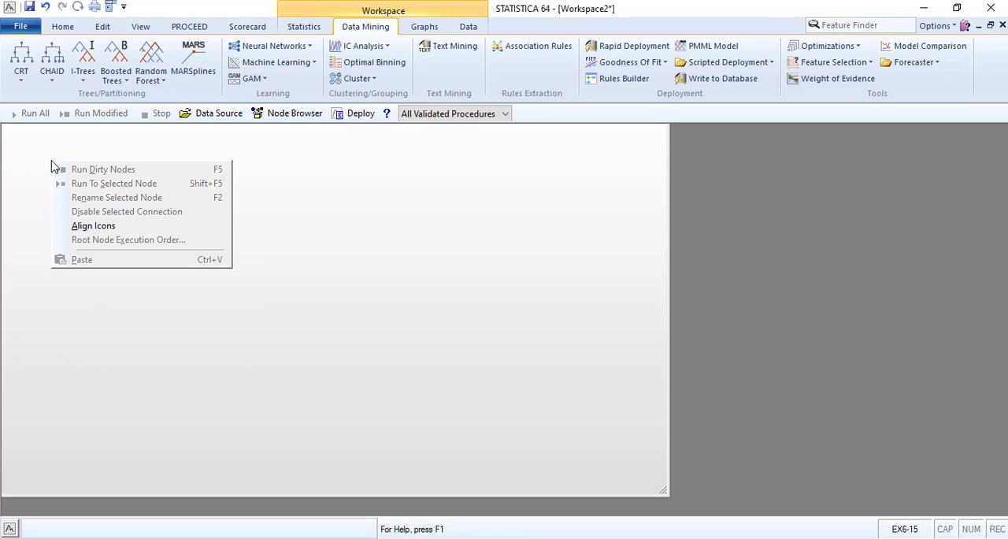
# Import Sheet1 of the EX6-6 (beer) Excel file as a spreadsheet
pyautogui.click(10, 213)
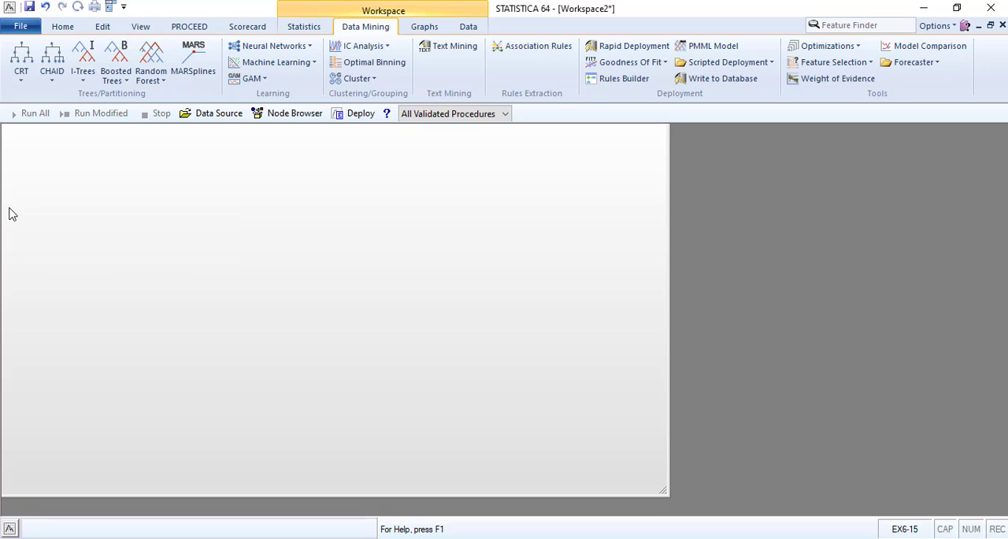
pyautogui.click(57, 28)
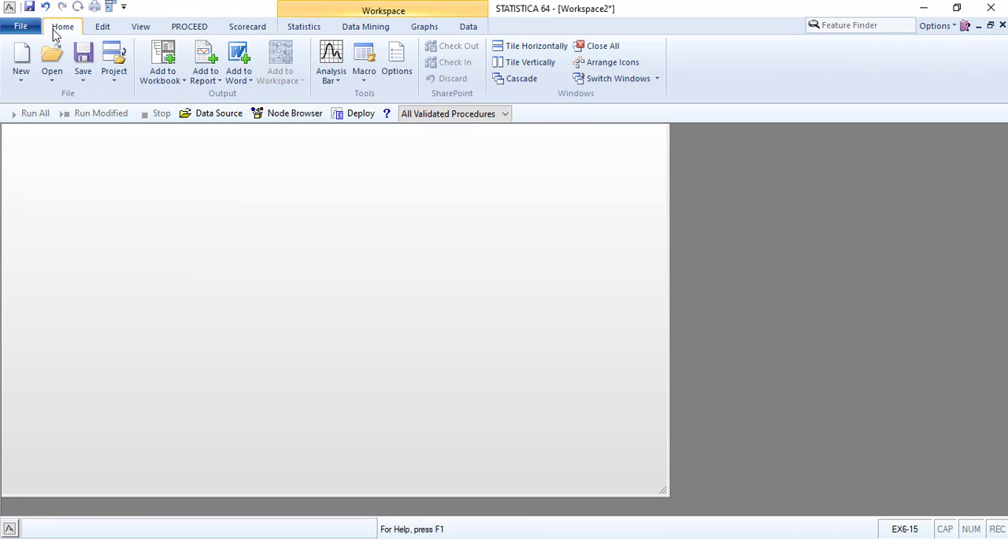
pyautogui.click(51, 82)
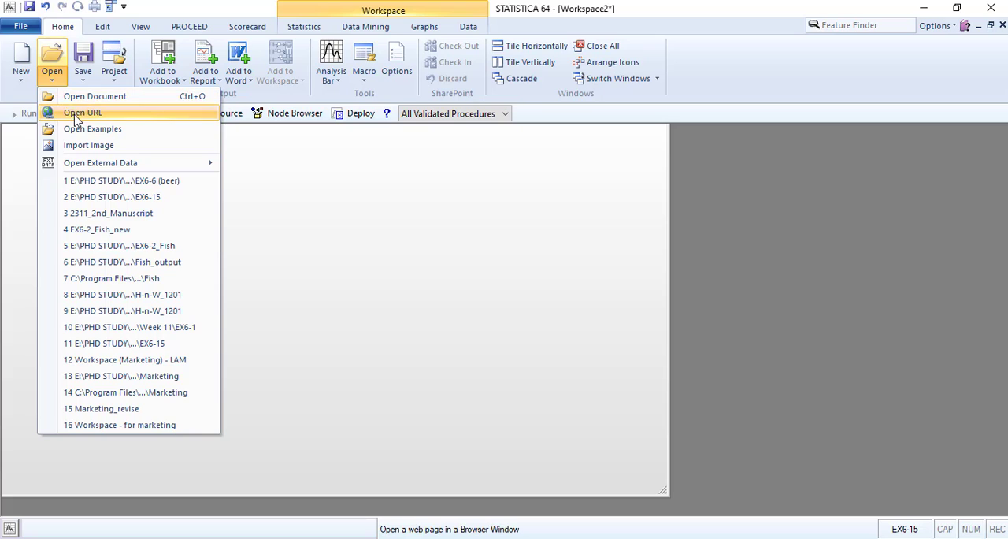
pyautogui.moveTo(100, 165)
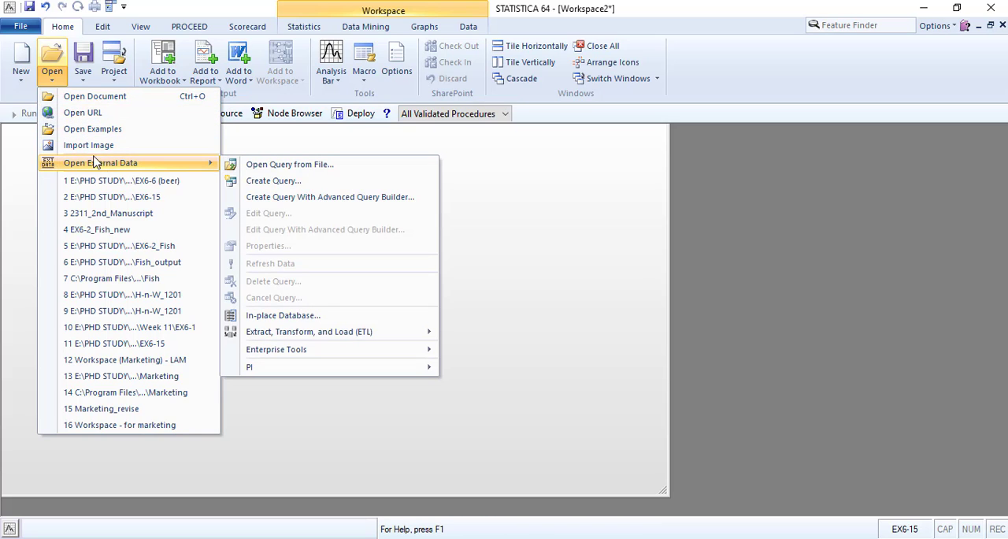
pyautogui.click(80, 97)
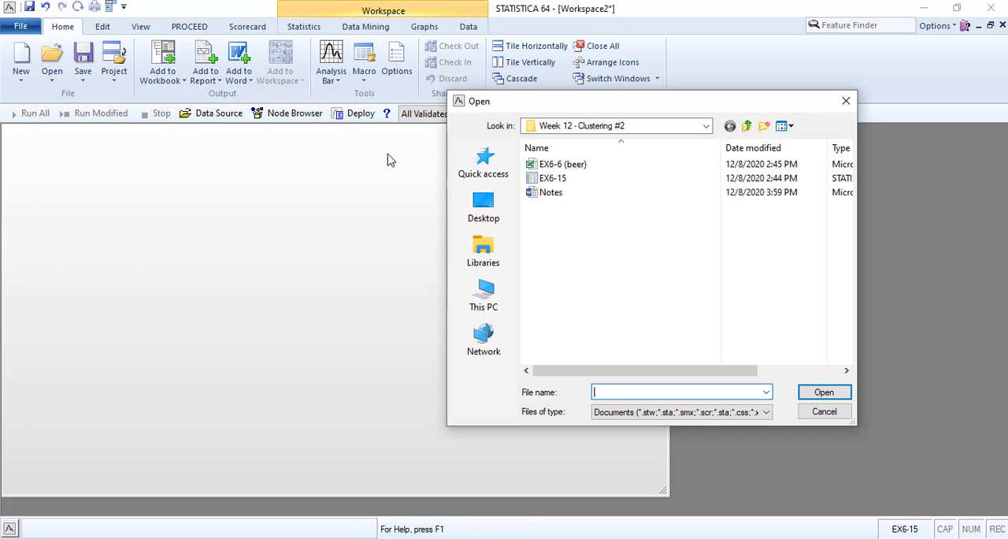
pyautogui.click(573, 171)
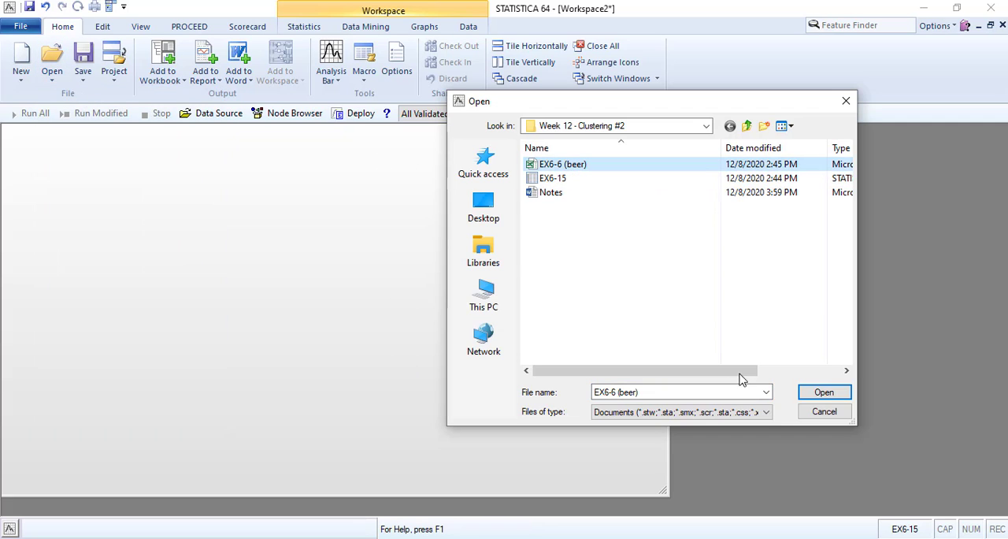
pyautogui.click(825, 393)
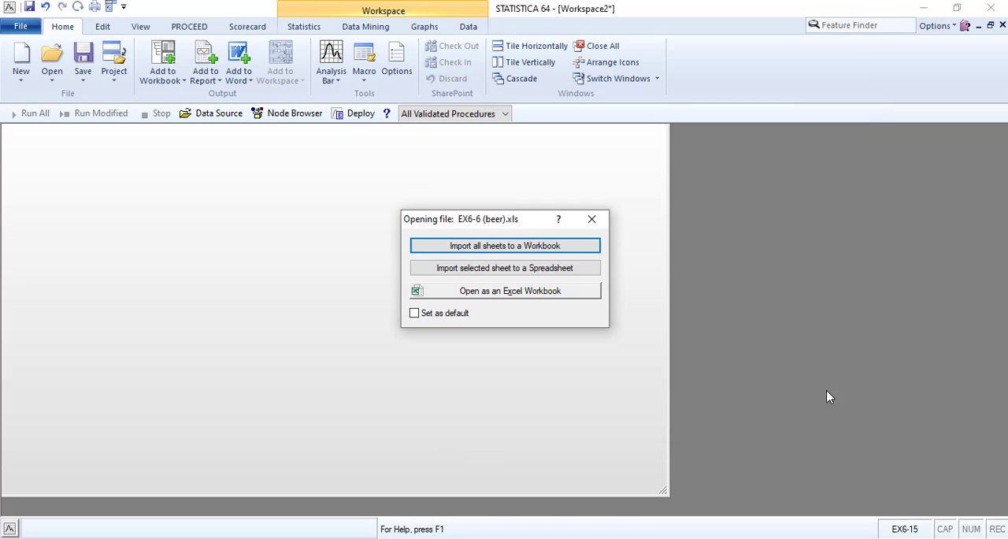
pyautogui.click(470, 269)
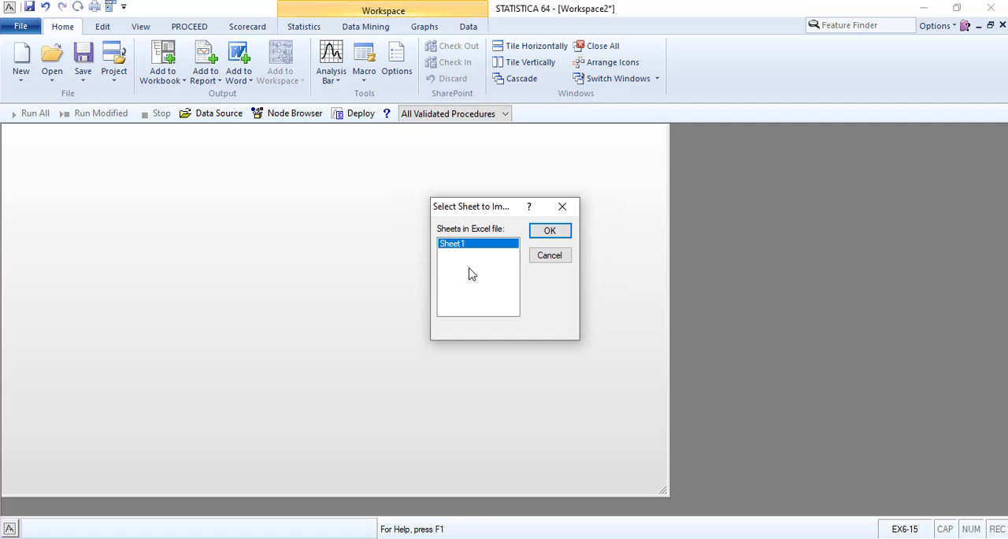
pyautogui.click(547, 231)
pyautogui.click(583, 215)
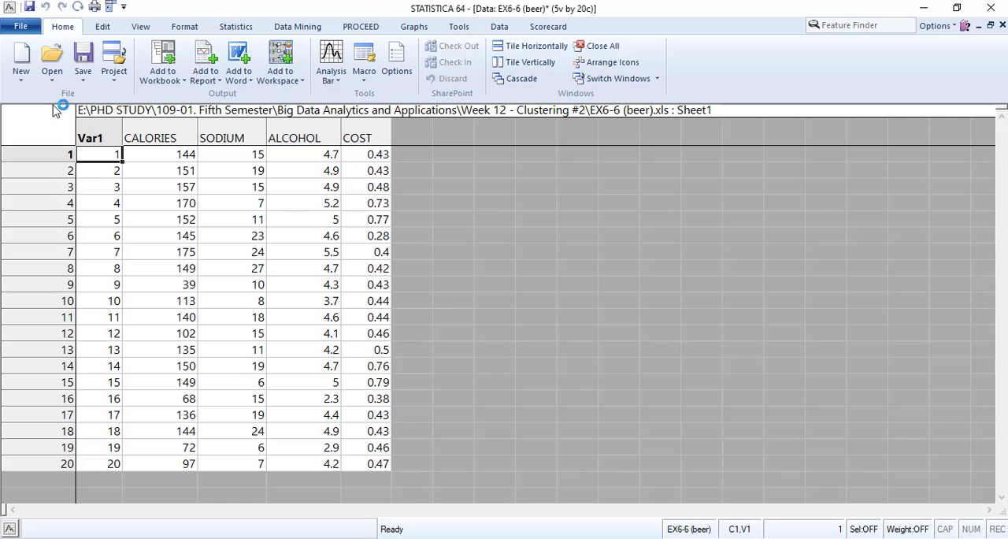
# Rename the first variable, Var1, as BRAND
pyautogui.doubleClick(93, 134)
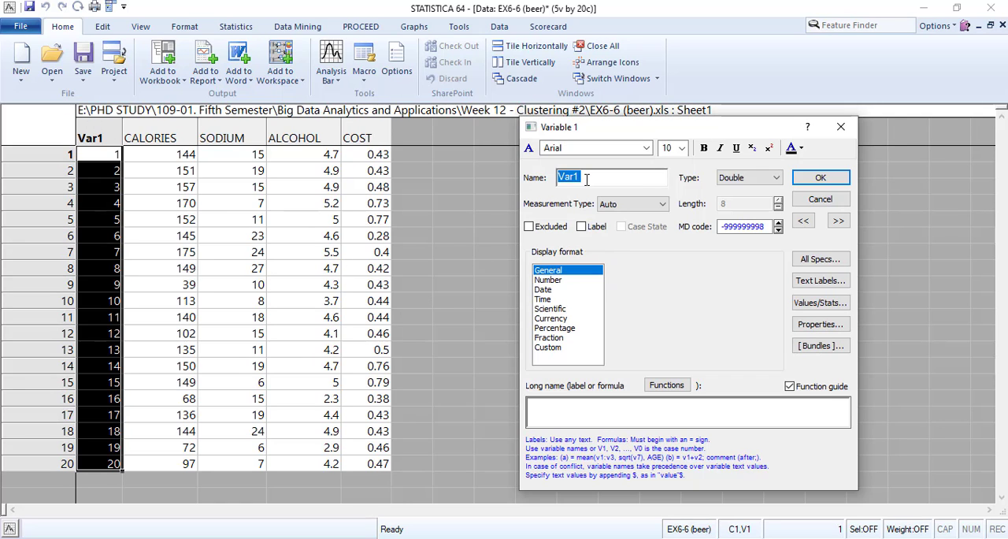
pyautogui.write('BRAND')
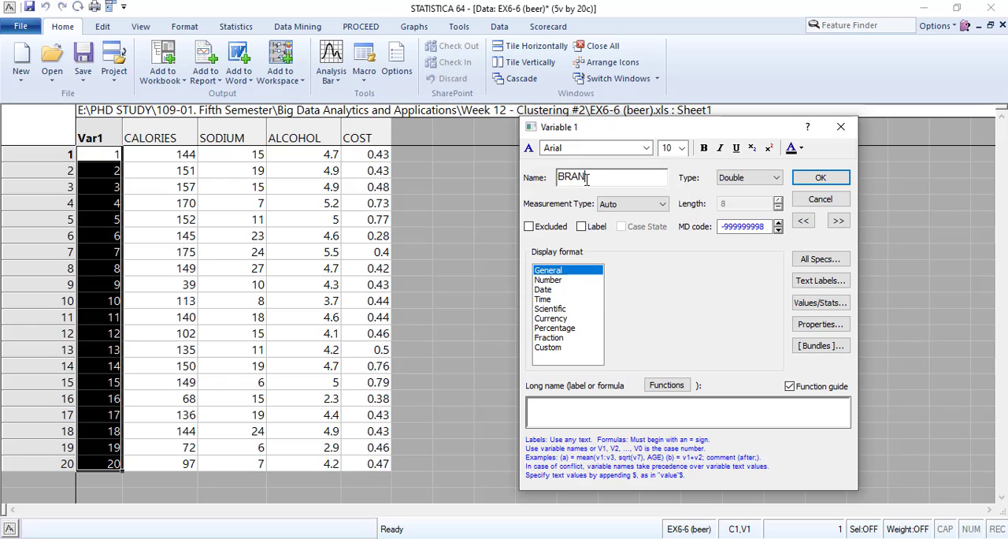
pyautogui.click(837, 222)
# Set the display format of CALORIES, SODIUM, ALCOHOL and COST to Number with 0 decimal places
pyautogui.click(558, 280)
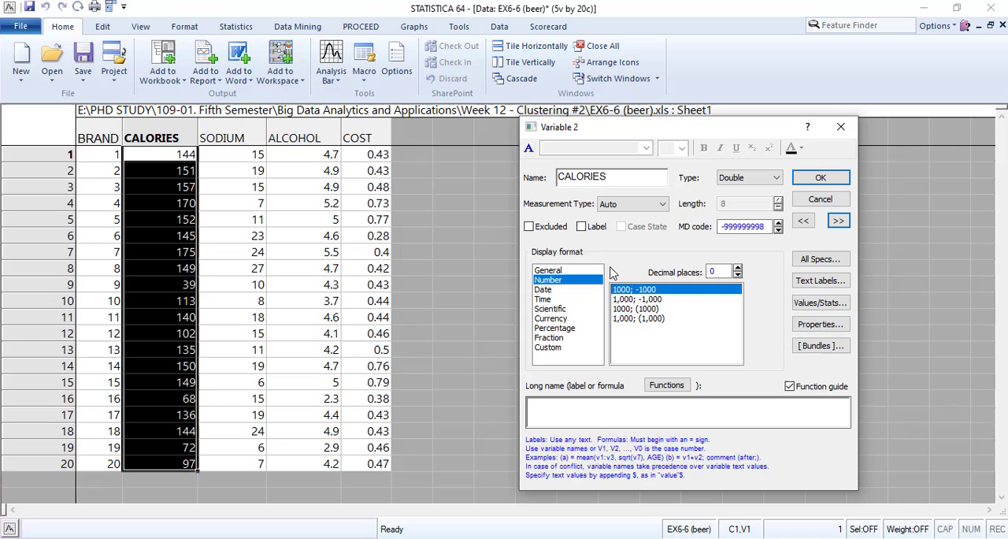
pyautogui.click(838, 221)
pyautogui.click(558, 279)
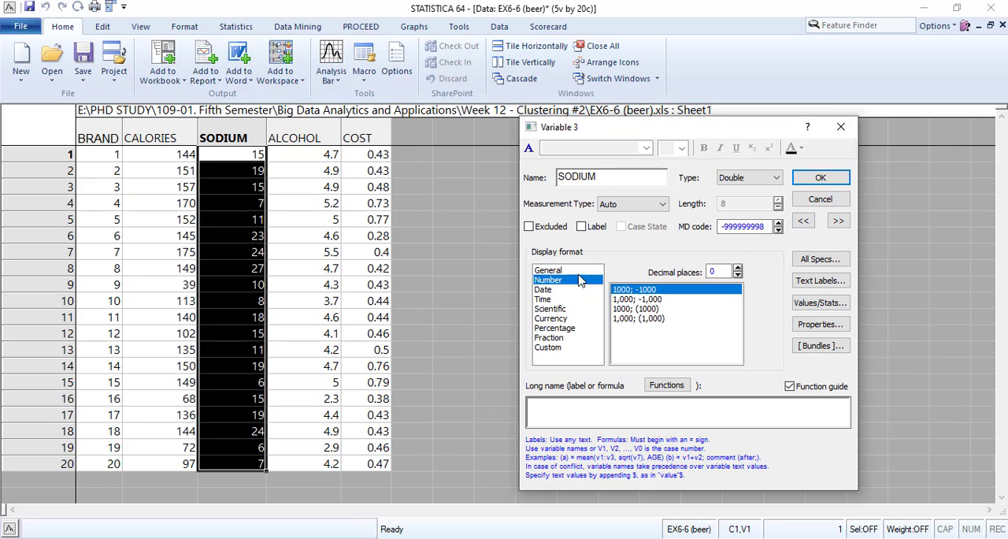
pyautogui.click(837, 220)
pyautogui.click(551, 281)
pyautogui.click(837, 220)
pyautogui.click(551, 280)
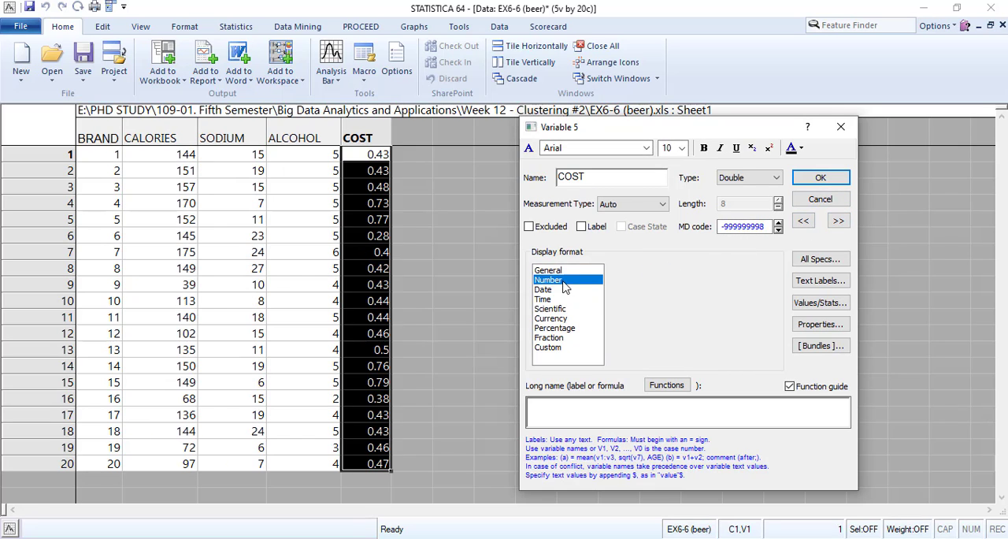
pyautogui.click(820, 177)
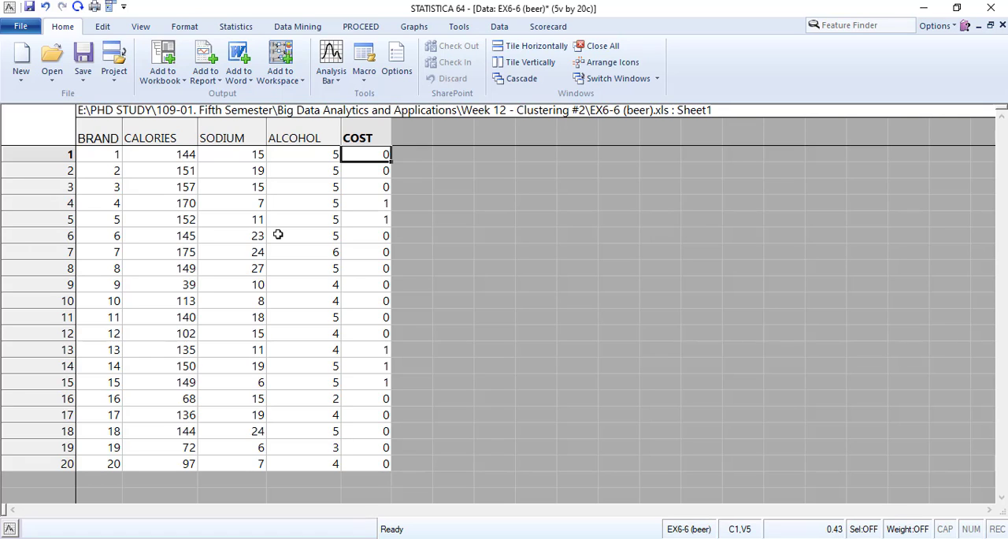
# Create a workspace with the All Validated Procedures configuration and Sheet1 of the EX6-6 (beer) workbook as its data source
pyautogui.click(53, 83)
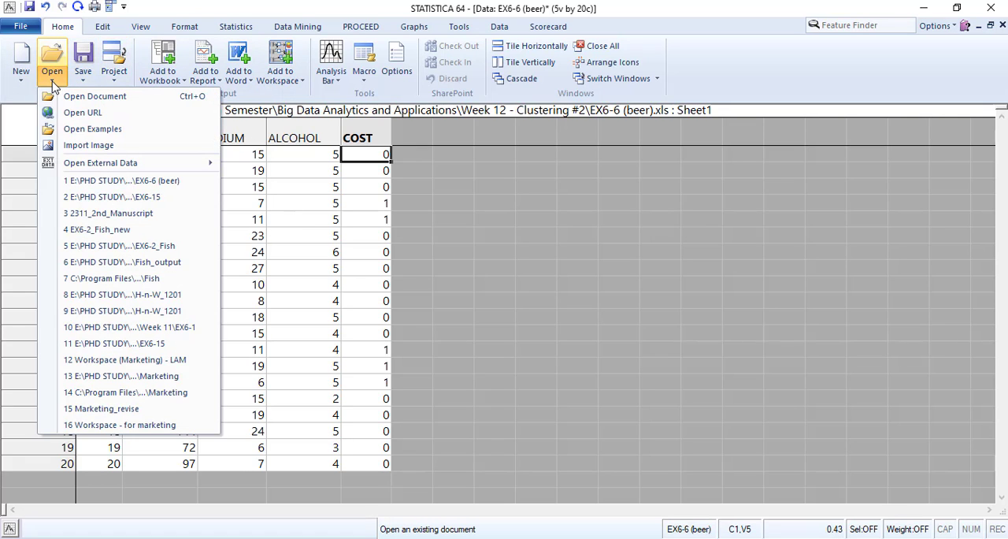
pyautogui.click(21, 79)
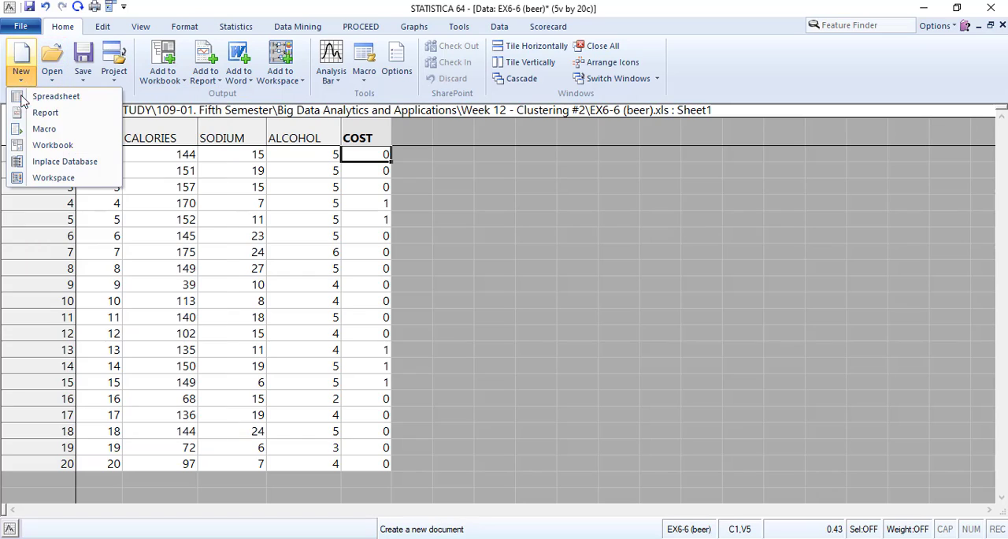
pyautogui.click(43, 180)
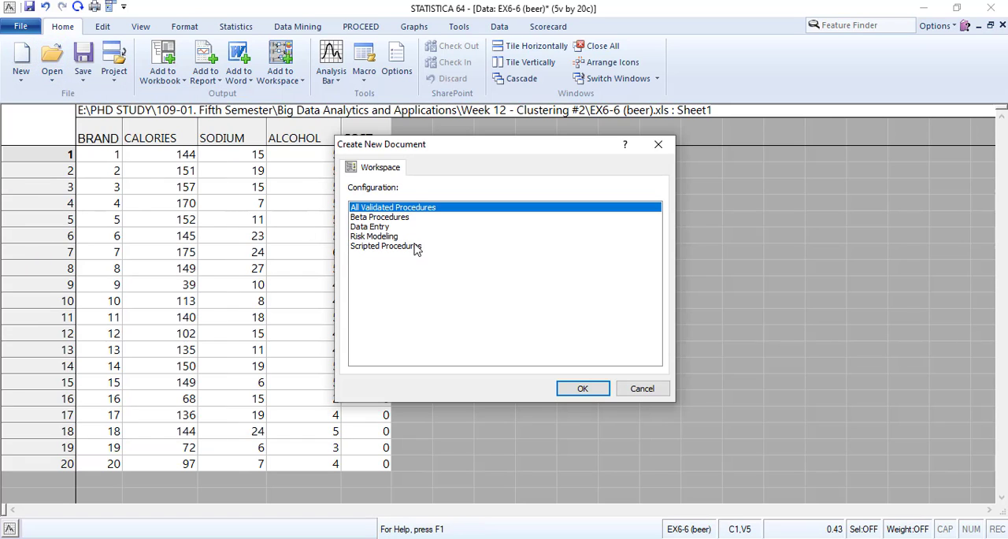
pyautogui.click(583, 388)
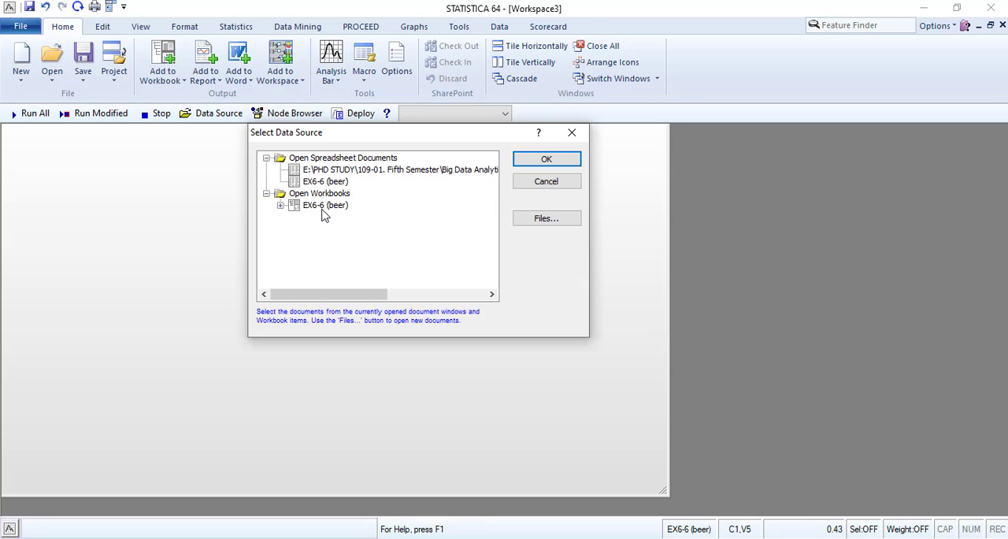
pyautogui.click(280, 205)
pyautogui.click(329, 217)
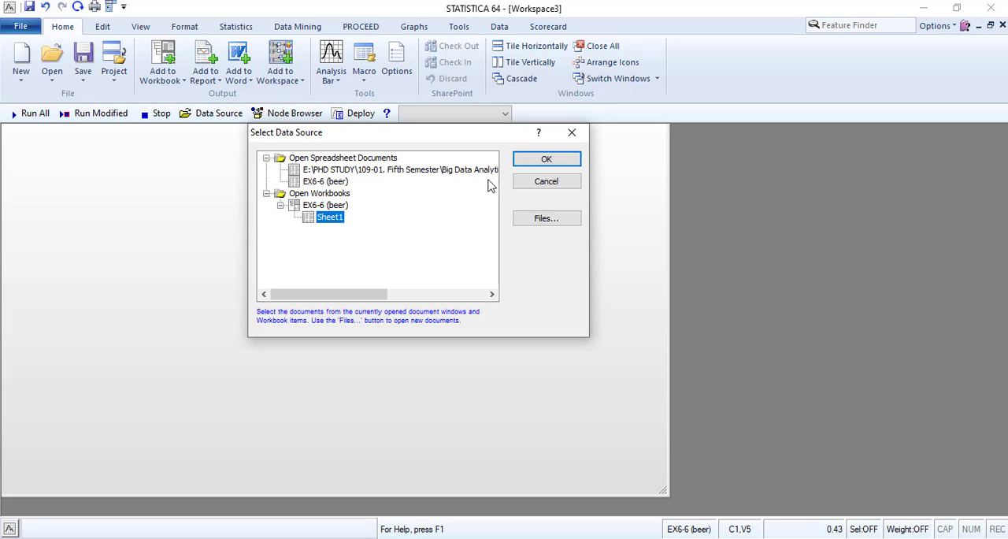
pyautogui.click(546, 161)
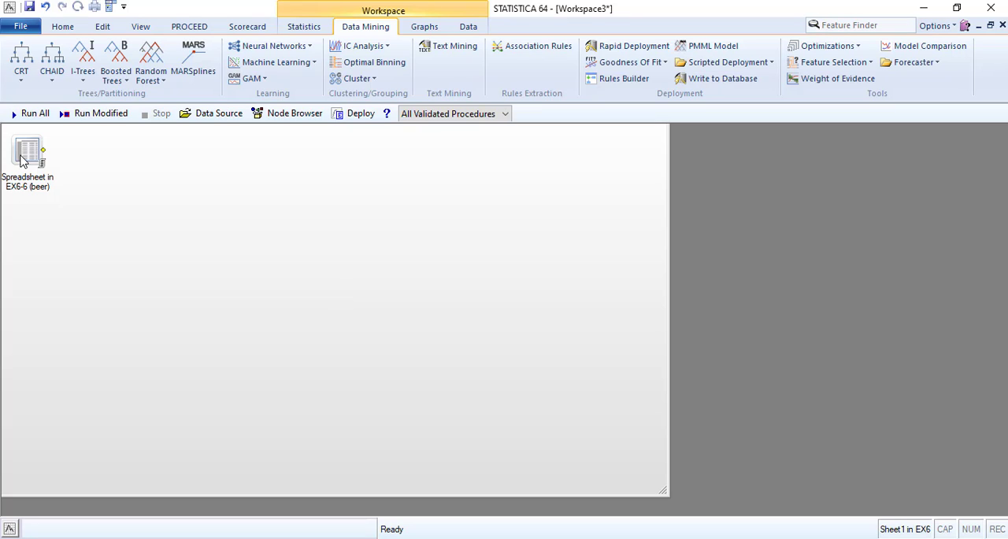
pyautogui.moveTo(36, 160); pyautogui.dragTo(53, 207)
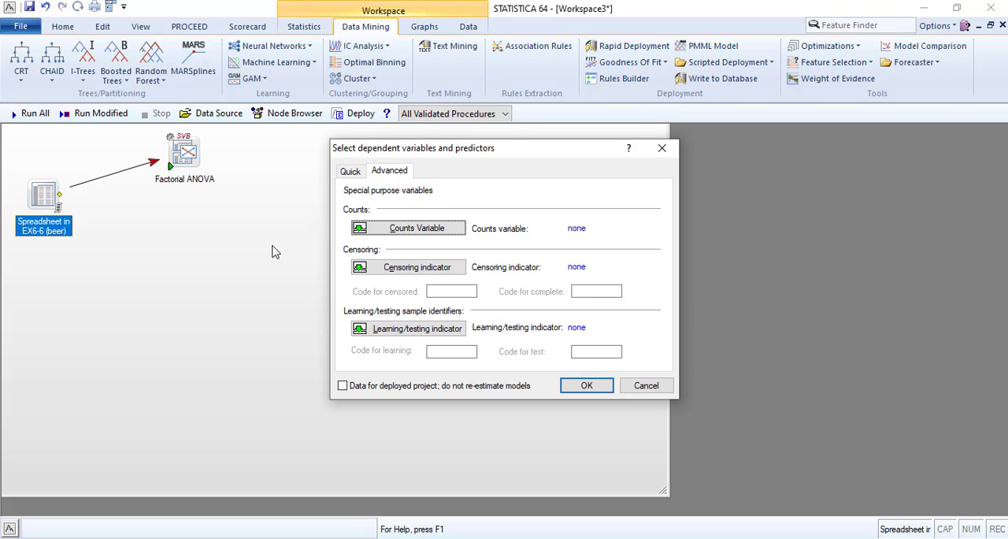
pyautogui.click(381, 228)
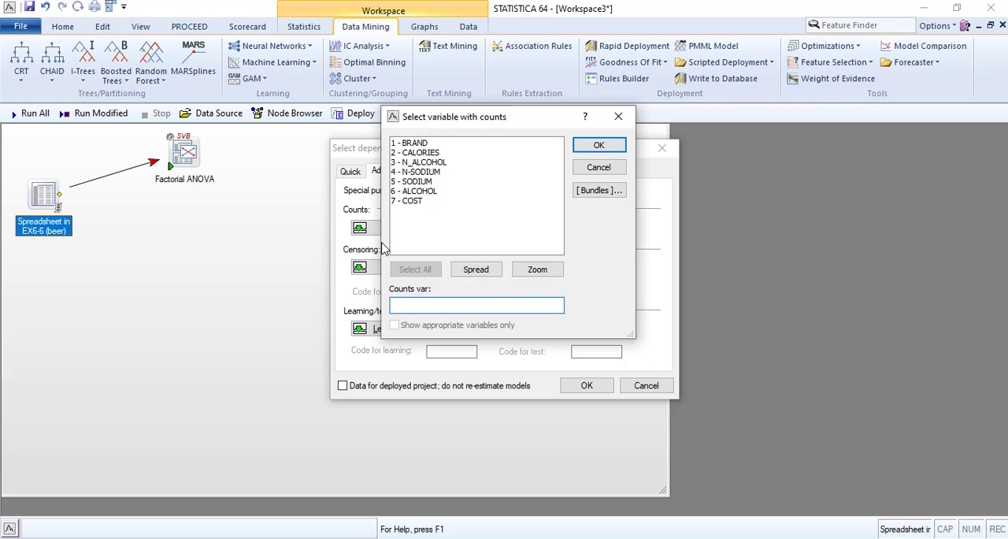
pyautogui.click(592, 168)
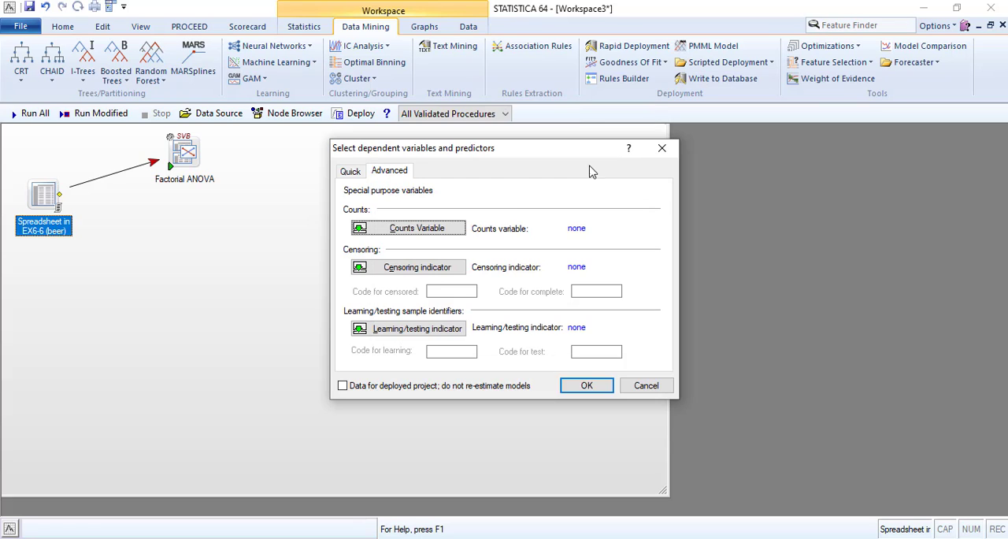
pyautogui.click(386, 329)
pyautogui.moveTo(479, 136); pyautogui.dragTo(169, 253)
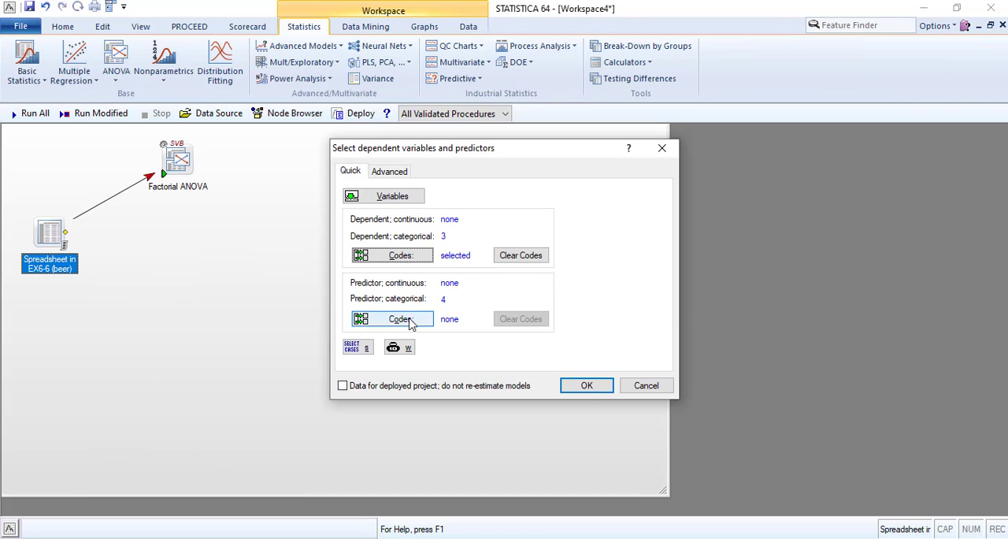
# Select the codes for the categorical predictor, variable 4, and accept the variable selection for the EX6-6 (beer) data source
pyautogui.click(413, 319)
pyautogui.click(570, 266)
pyautogui.click(689, 268)
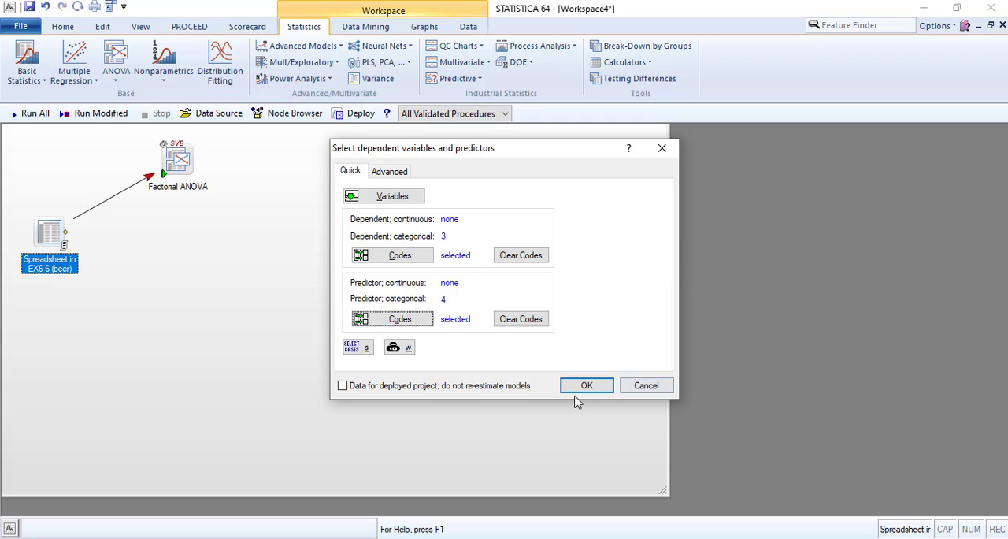
pyautogui.click(386, 171)
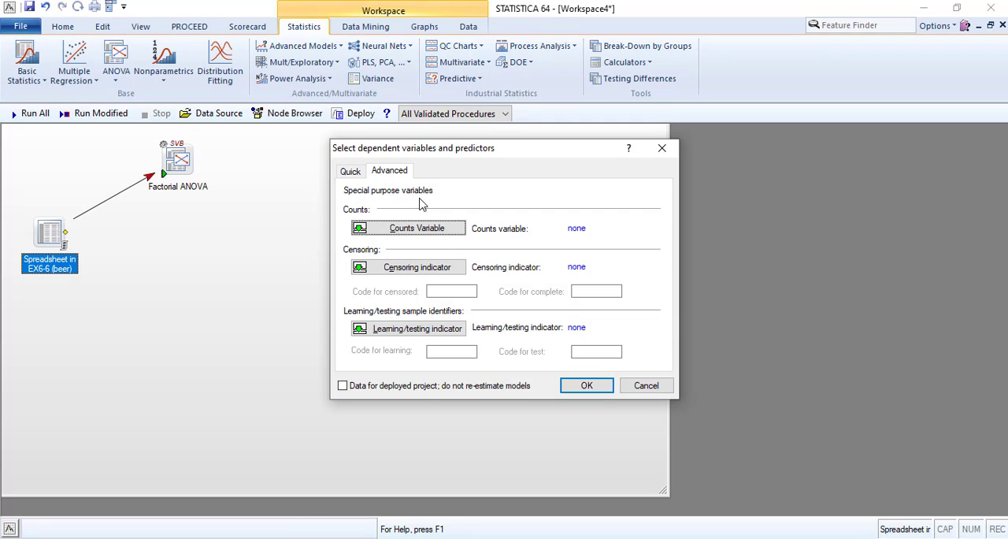
pyautogui.click(585, 386)
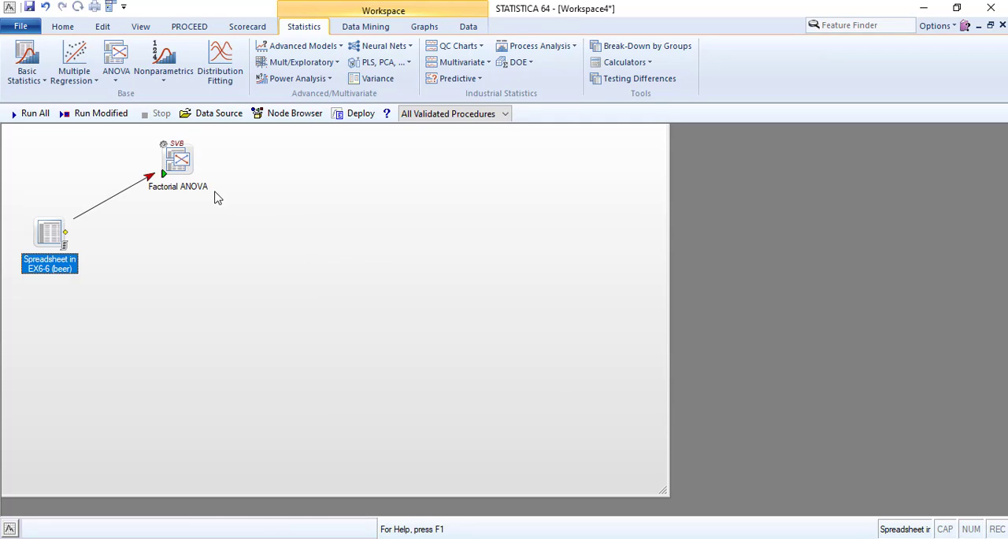
# Set the Factorial ANOVA results to All results, All effects least square means and Scheffe post hoc tests, enabling homogeneity tests and means plots
pyautogui.doubleClick(164, 149)
pyautogui.click(417, 128)
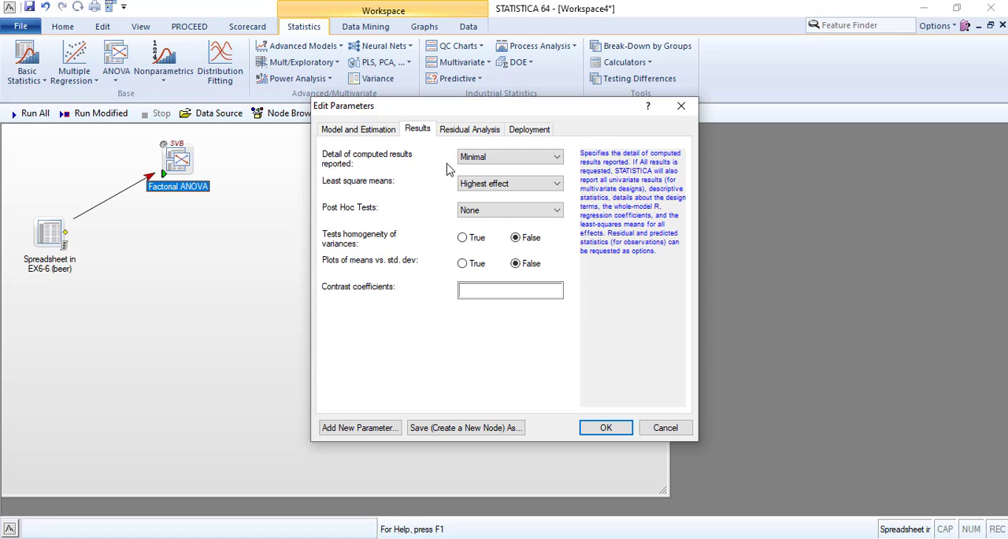
pyautogui.click(514, 161)
pyautogui.click(488, 176)
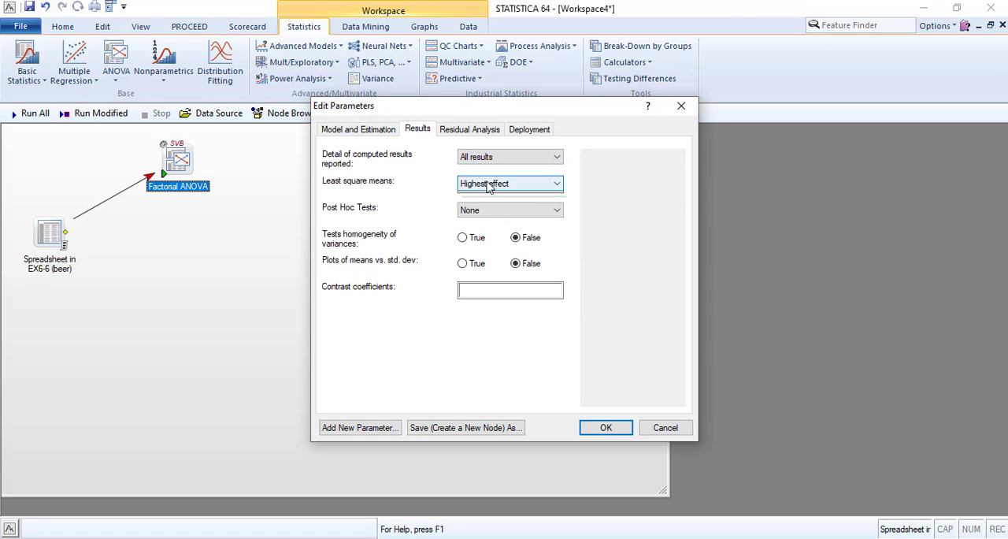
pyautogui.click(516, 182)
pyautogui.click(478, 207)
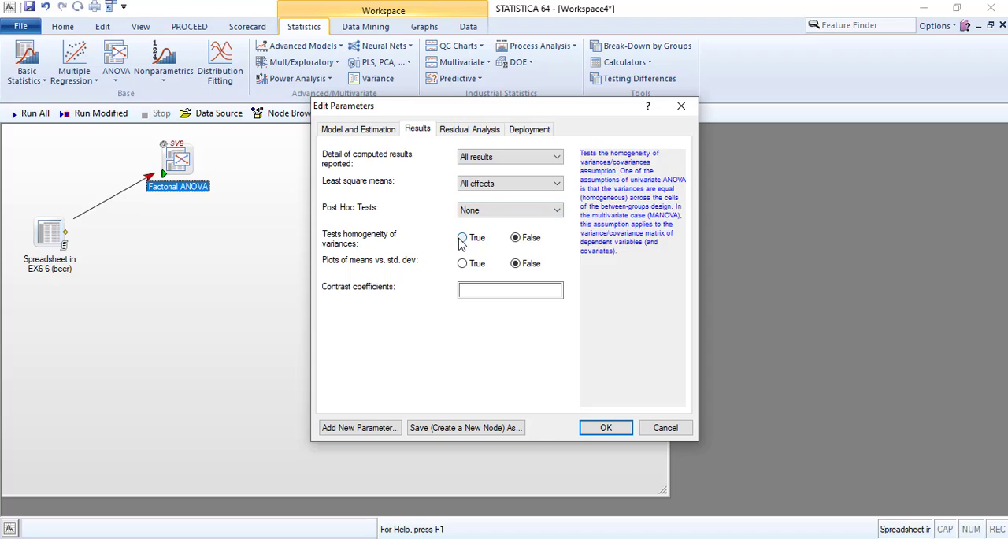
pyautogui.click(488, 211)
pyautogui.click(482, 253)
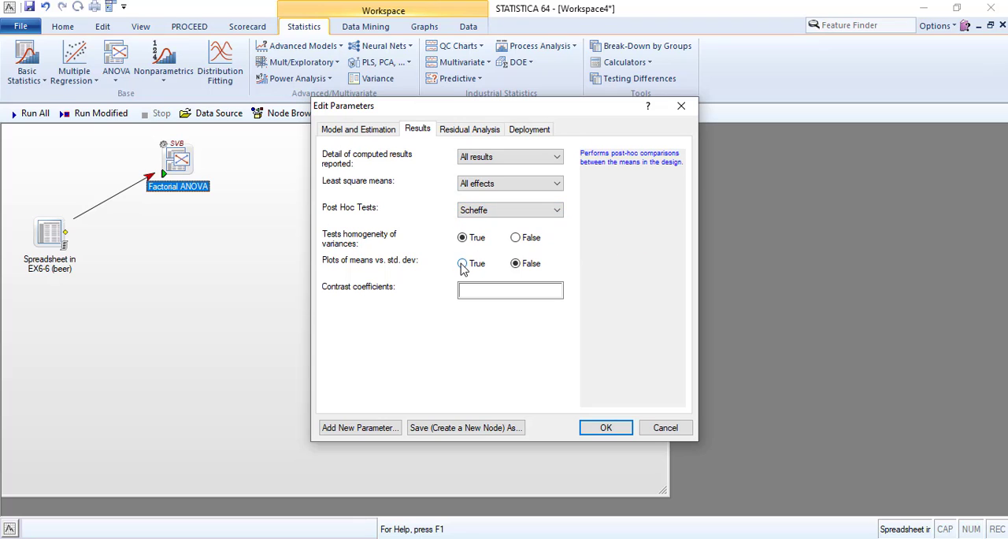
pyautogui.click(462, 263)
# Enable the residual analysis and normal probability plot for the Factorial ANOVA node and apply its parameters
pyautogui.click(463, 131)
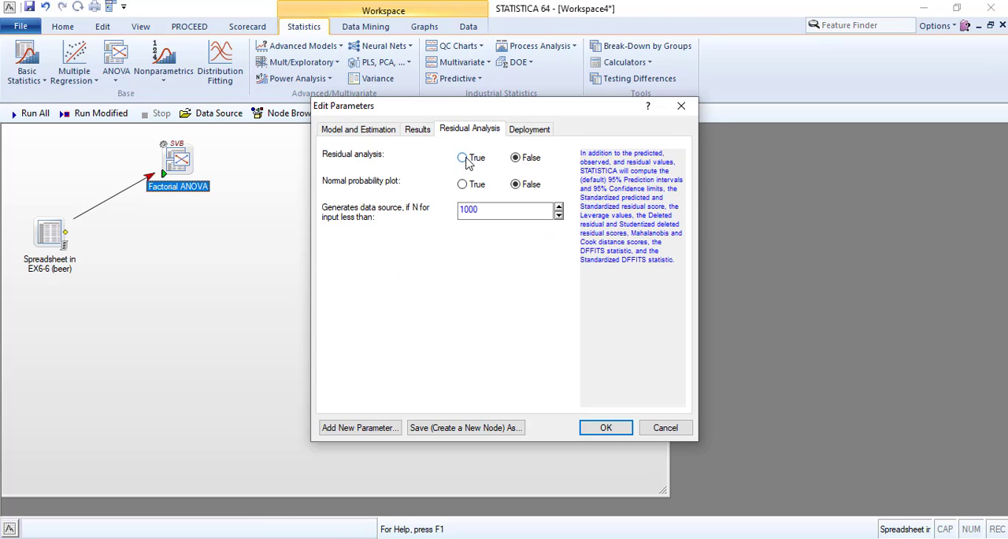
pyautogui.click(462, 158)
pyautogui.click(462, 184)
pyautogui.click(604, 427)
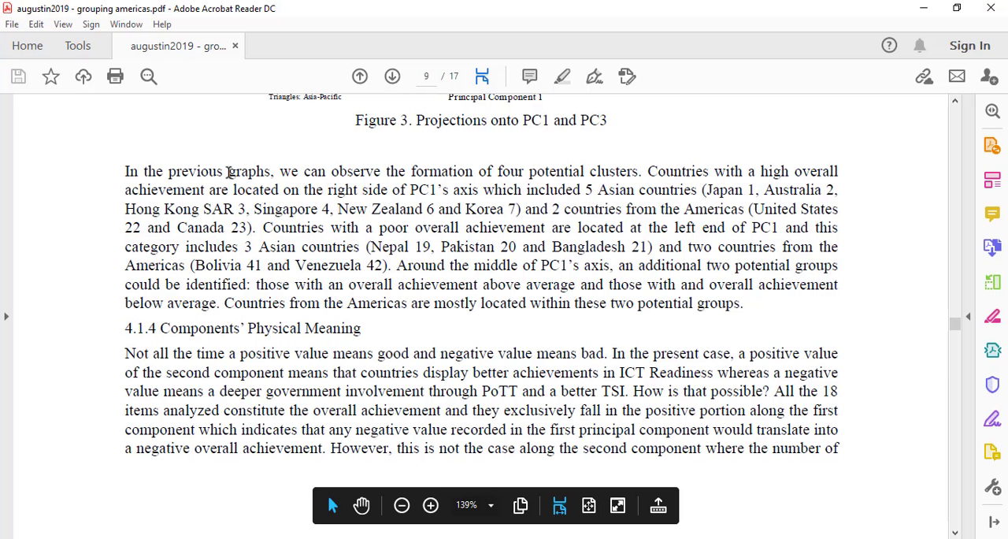
# Read the open PDF paper in Adobe Acrobat Reader from the components' physical meaning section to Figure 4
pyautogui.scroll(-5, 262, 161)
pyautogui.scroll(-9, 281, 165)
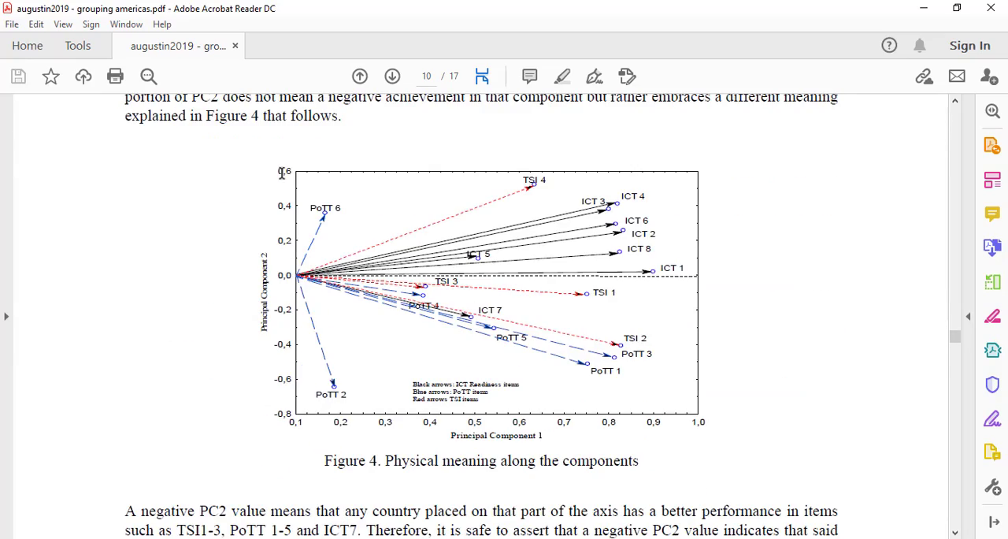
# Examine the PC projections in Figures 2 and 3 and the cluster coordinates, characteristics and names in Table 4 of the paper
pyautogui.scroll(-15, 281, 172)
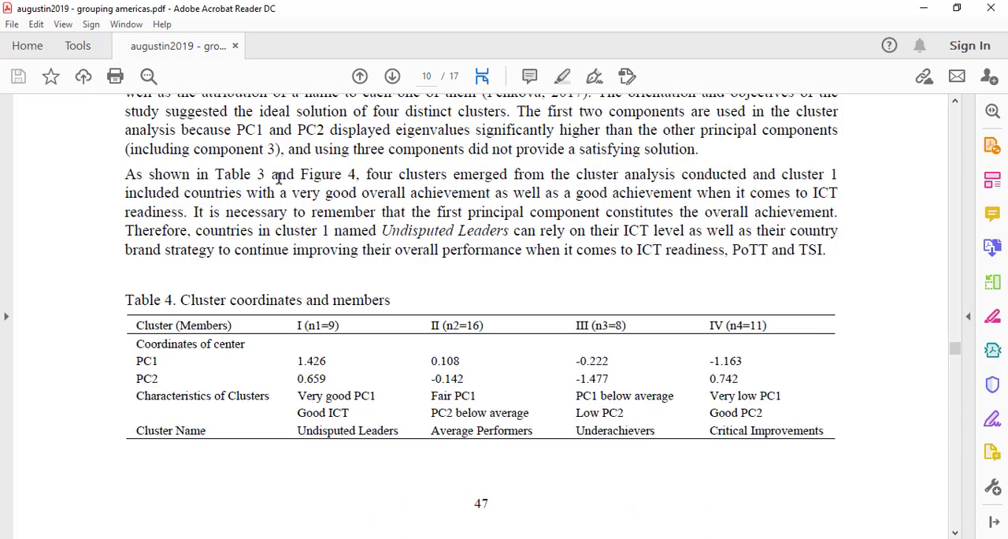
pyautogui.scroll(-2, 278, 178)
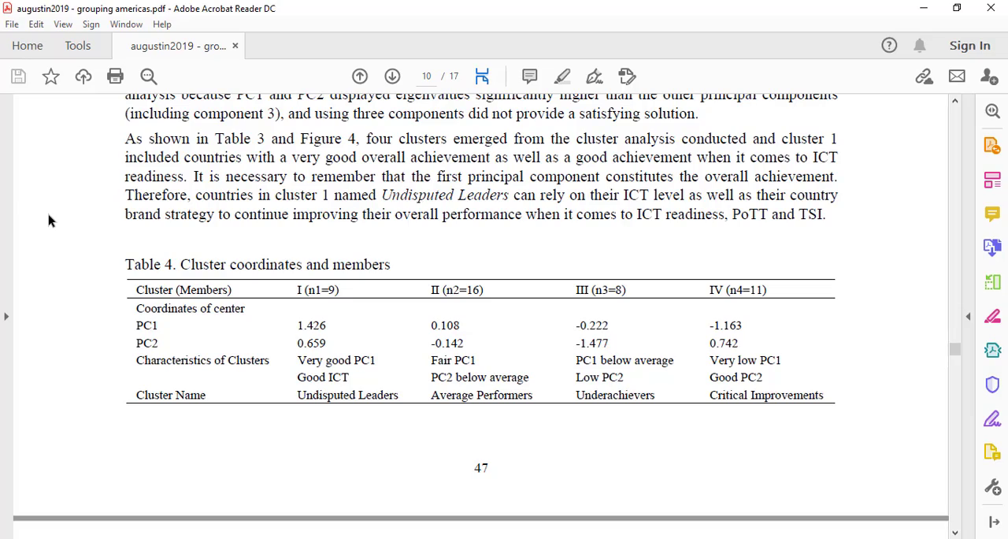
pyautogui.scroll(15, 140, 241)
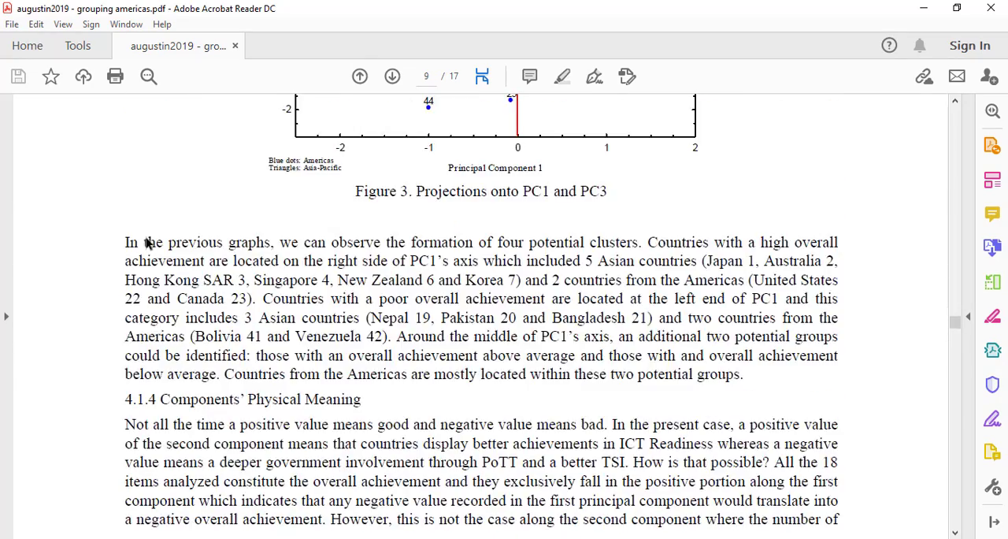
pyautogui.scroll(8, 146, 241)
pyautogui.scroll(-1, 146, 238)
pyautogui.scroll(1, 146, 239)
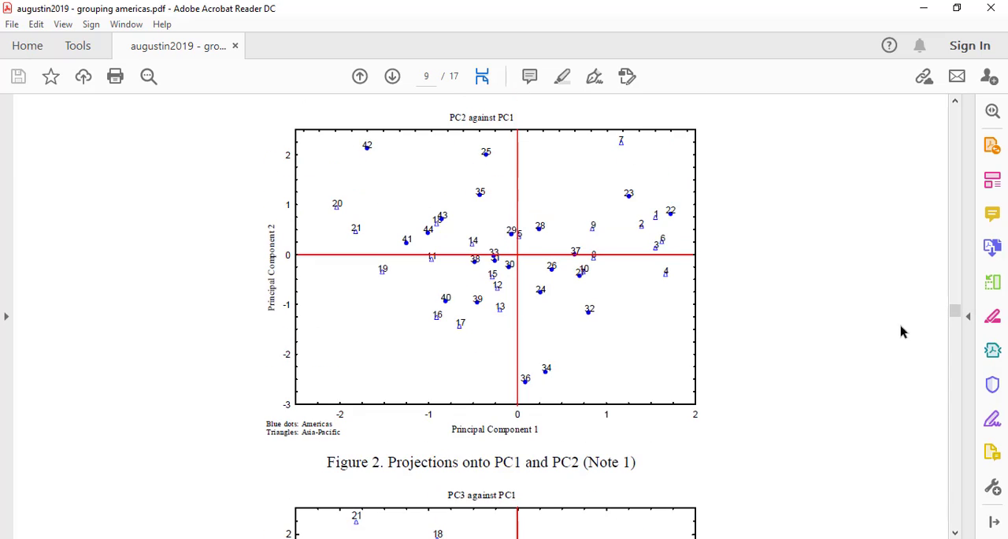
pyautogui.scroll(-3, 817, 362)
pyautogui.scroll(-1, 768, 366)
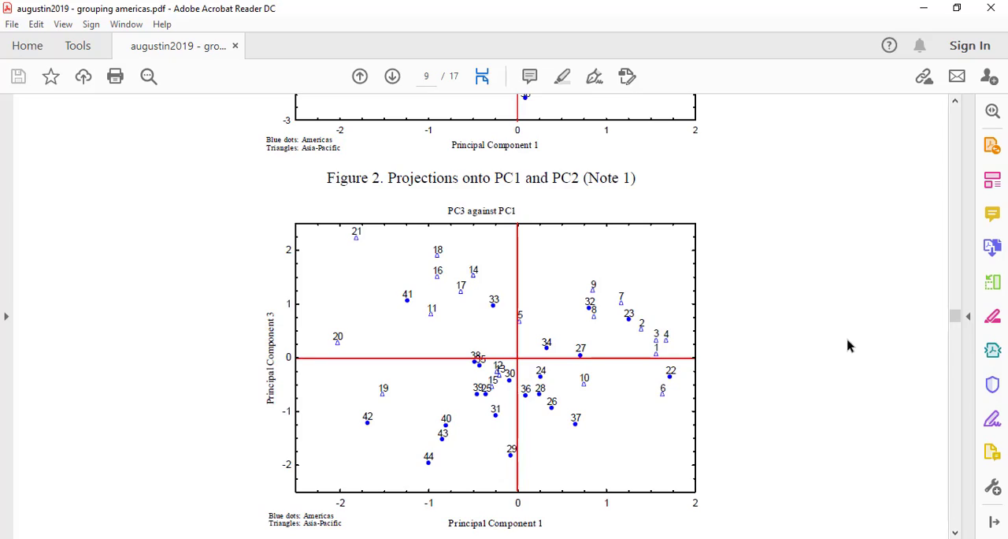
pyautogui.scroll(-20, 848, 345)
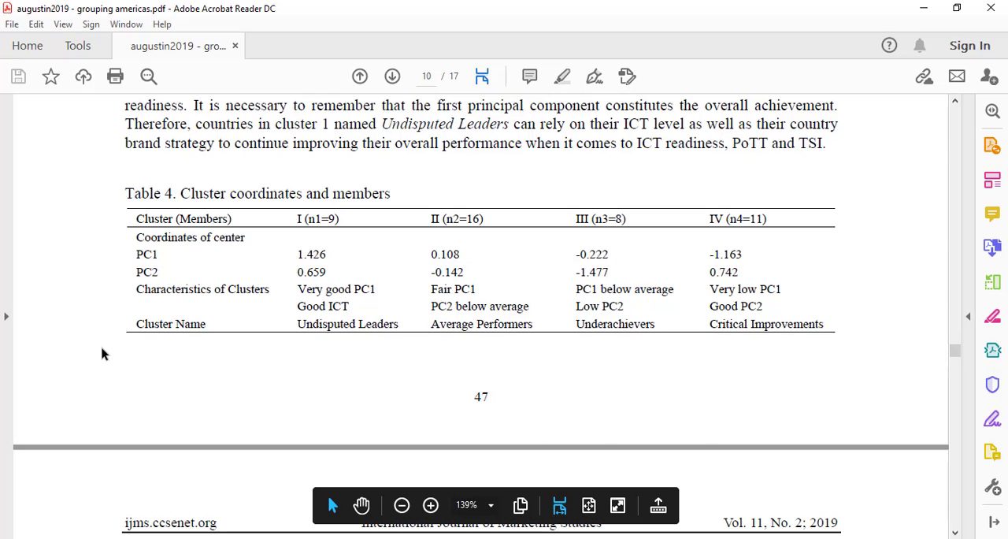
pyautogui.scroll(-1, 89, 349)
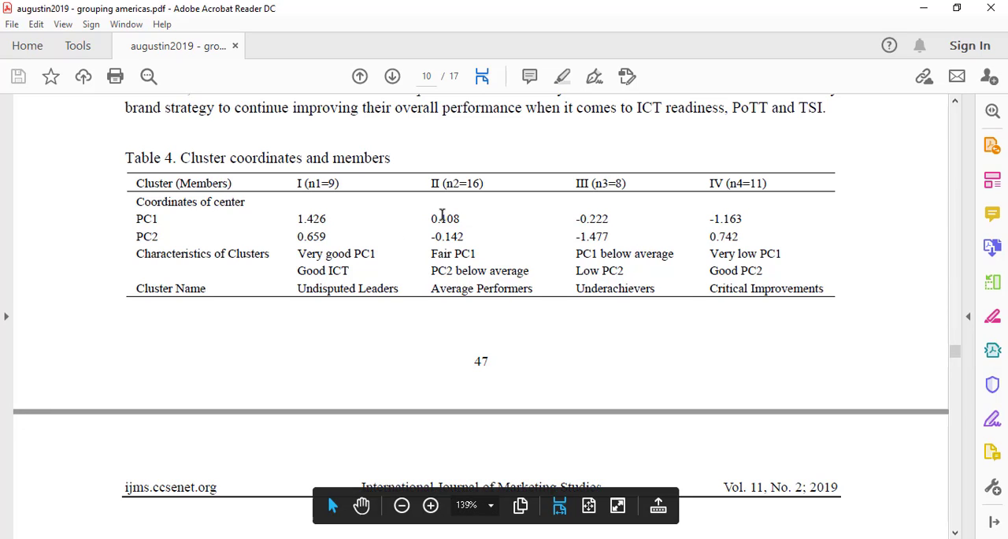
pyautogui.moveTo(300, 271); pyautogui.dragTo(764, 272)
pyautogui.click(623, 328)
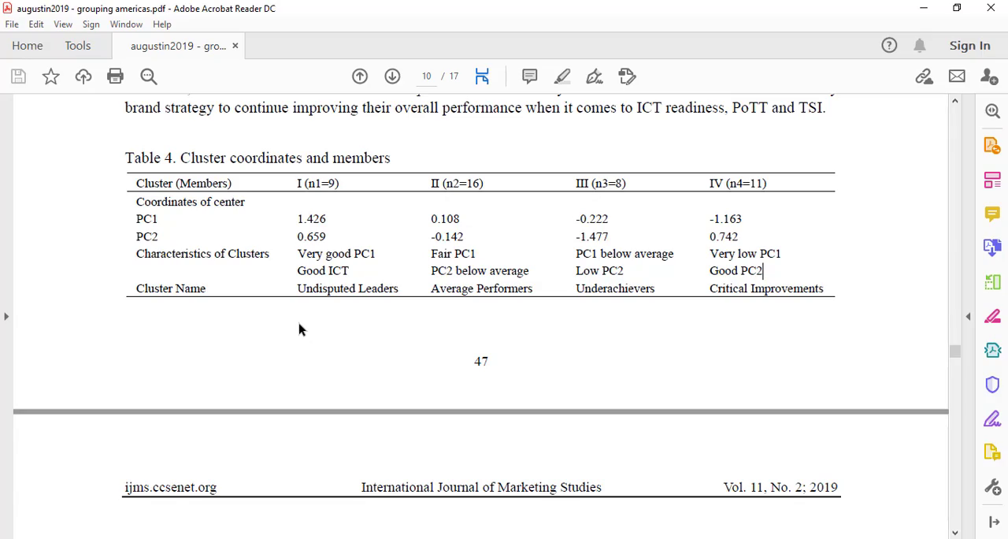
# Review the Figure 3 projections and the potential cluster description, then compare Table 4 with the Plot of Means for Each Cluster
pyautogui.scroll(15, 298, 329)
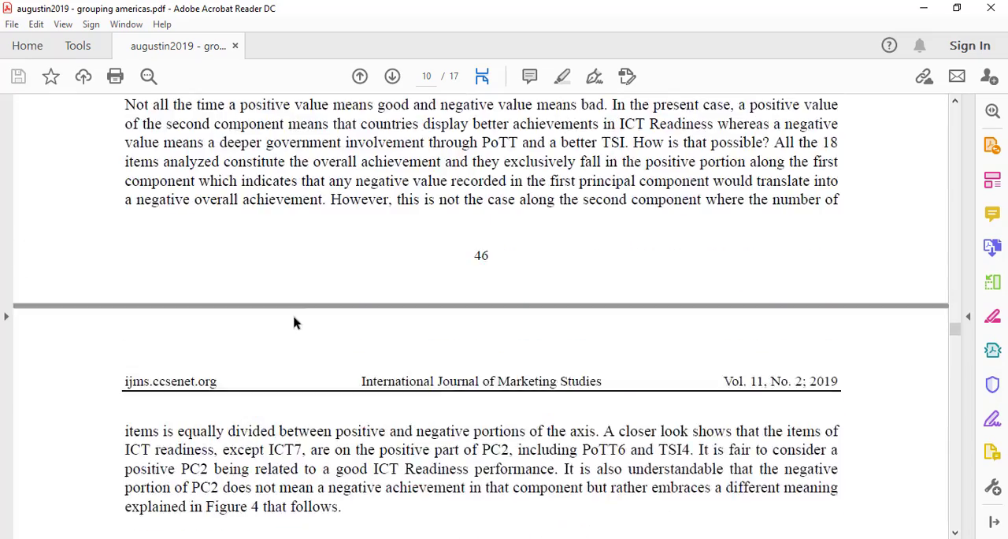
pyautogui.scroll(10, 294, 322)
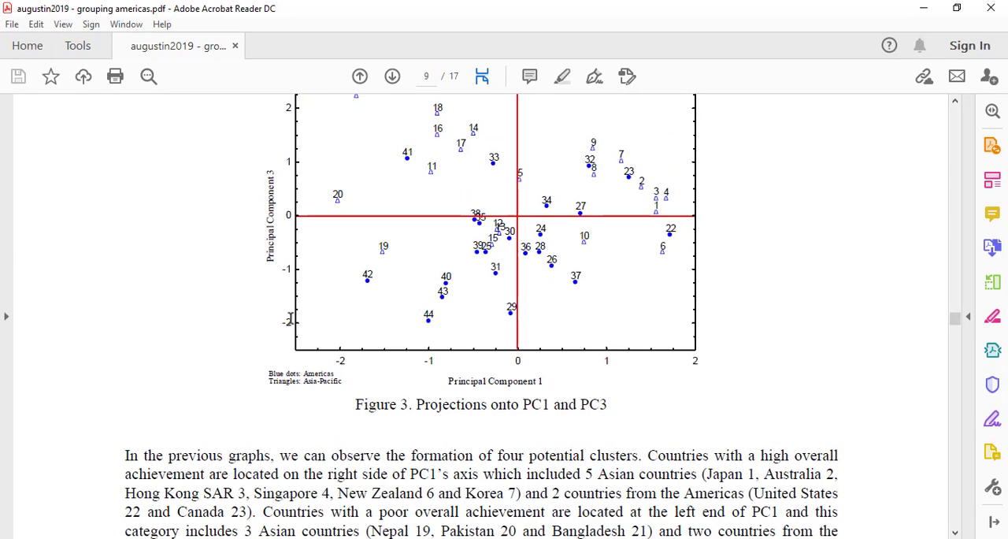
pyautogui.scroll(2, 213, 324)
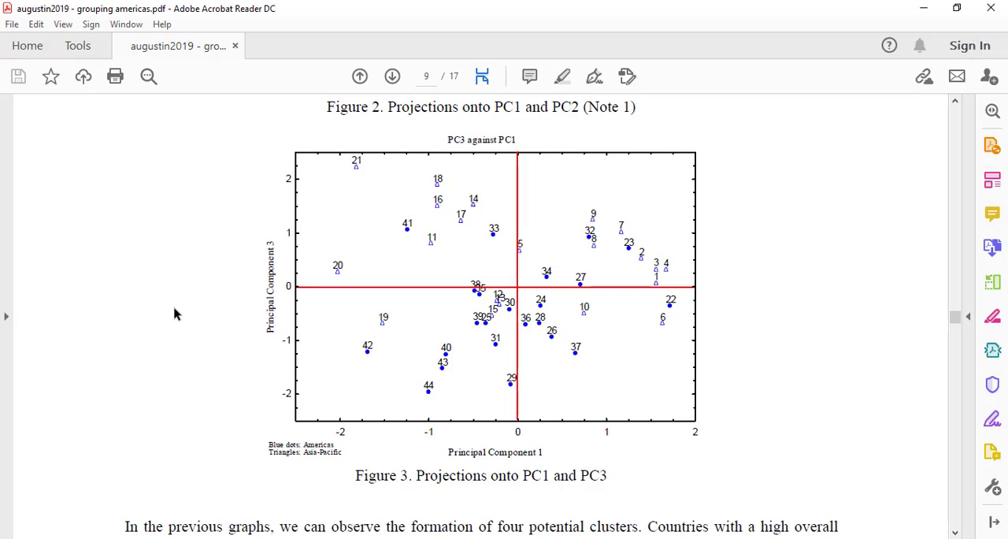
pyautogui.scroll(-8, 761, 198)
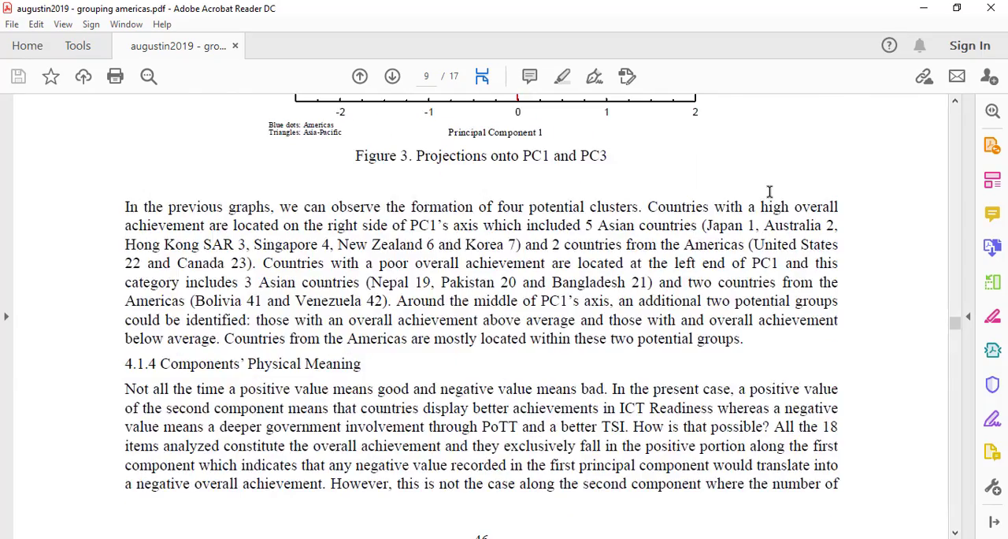
pyautogui.scroll(-20, 770, 192)
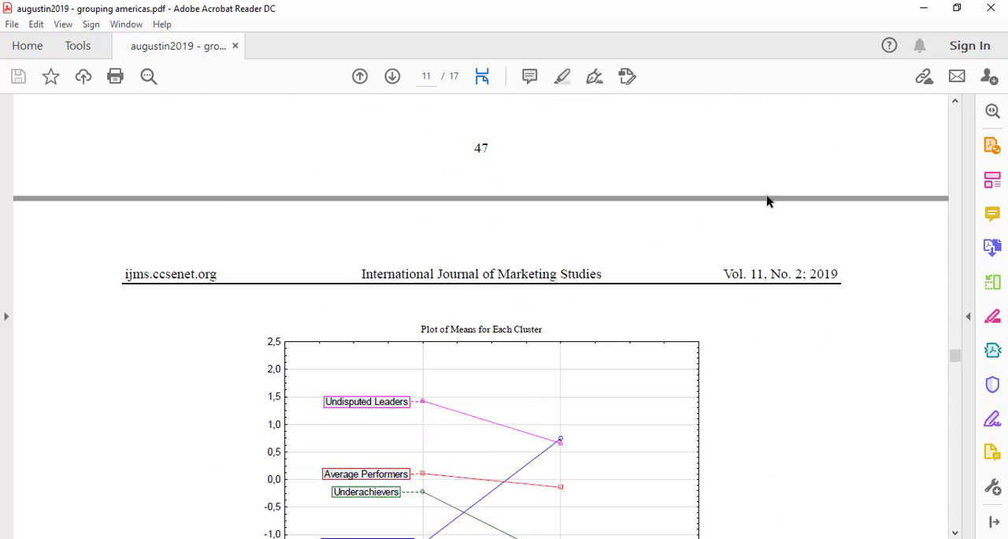
pyautogui.scroll(5, 770, 199)
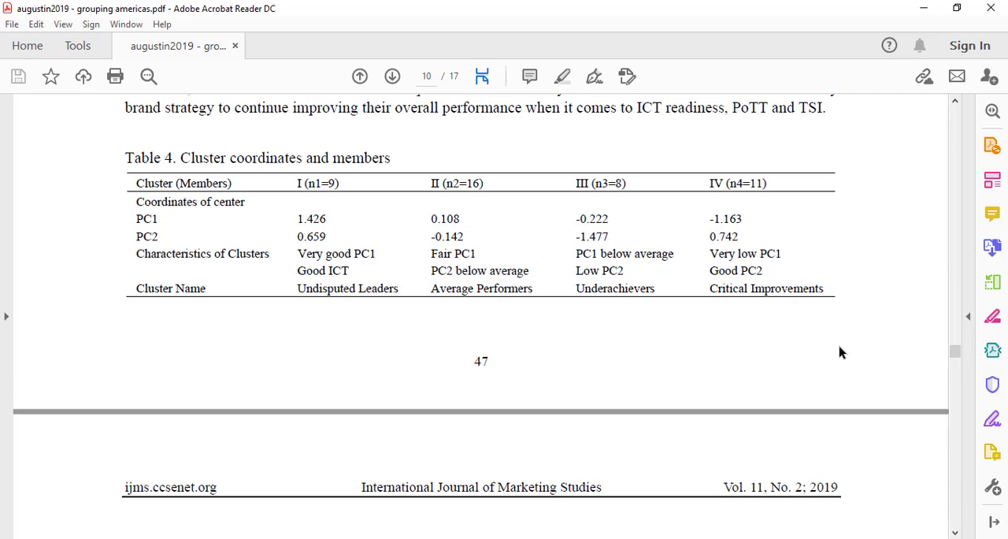
pyautogui.scroll(-6, 840, 356)
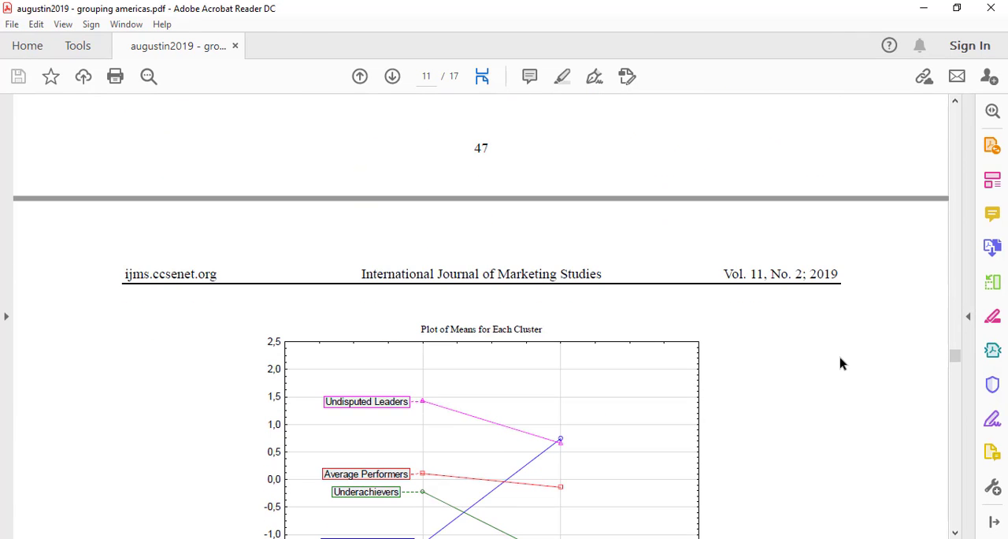
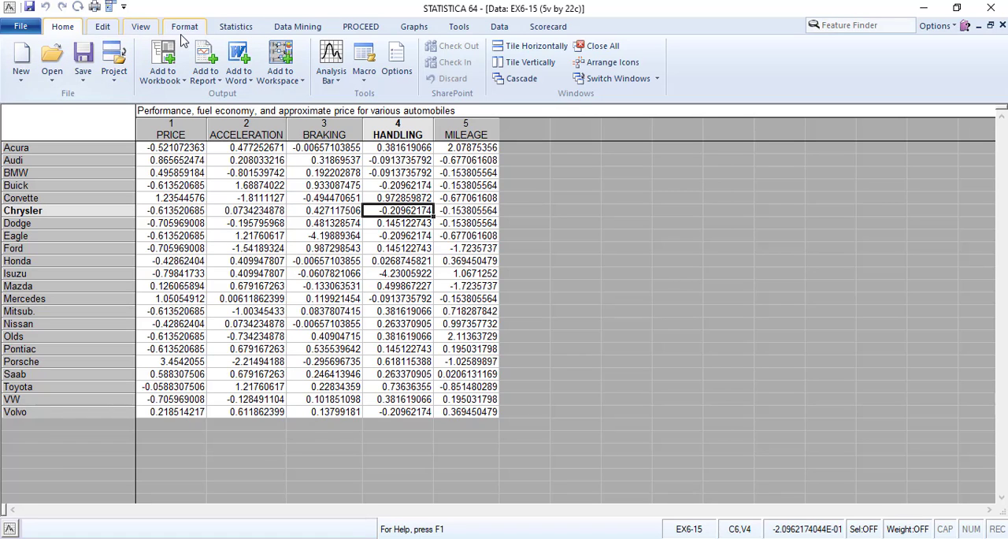
# Switch to the classic menu interface and start a Cluster Analysis on the EX6-15 data
pyautogui.click(140, 27)
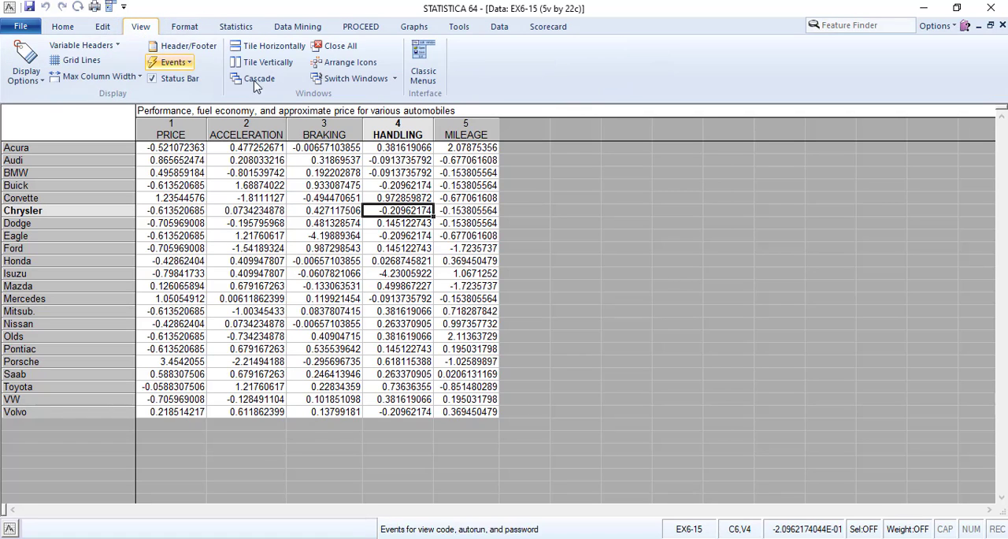
pyautogui.click(423, 66)
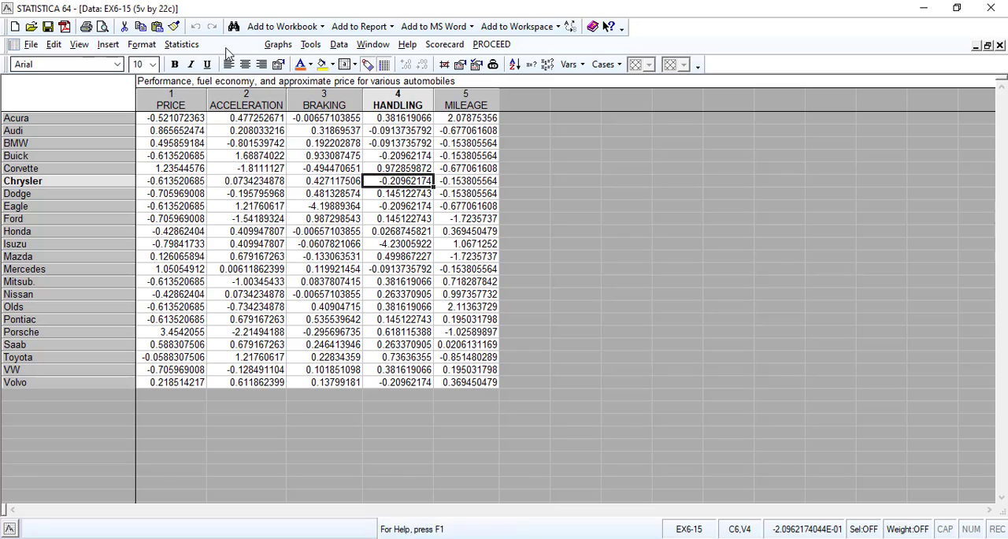
pyautogui.click(233, 45)
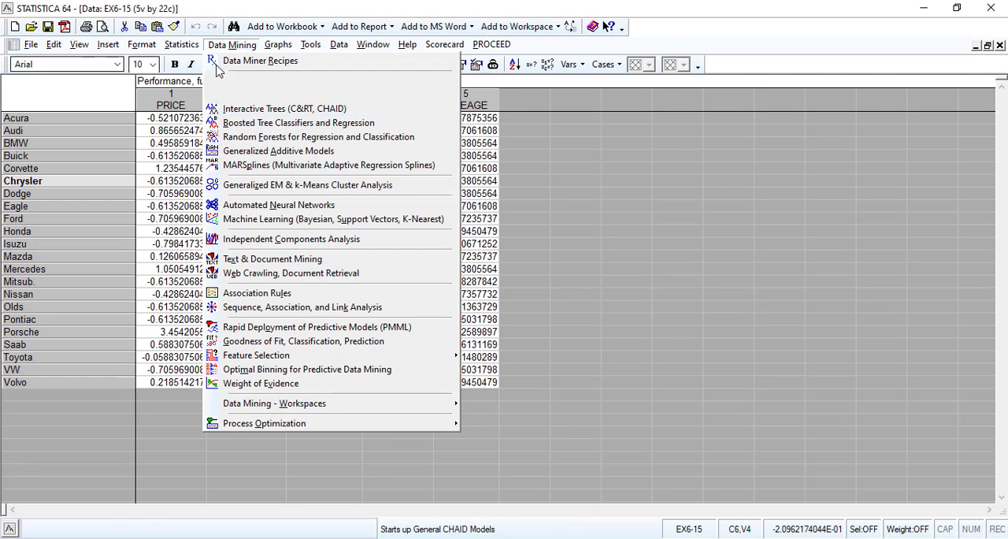
pyautogui.moveTo(183, 45)
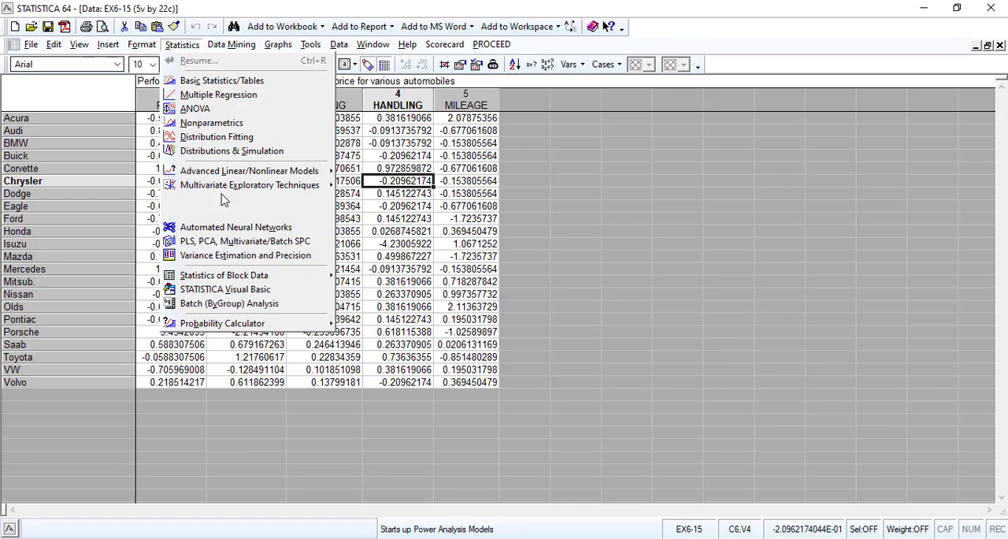
pyautogui.moveTo(226, 172)
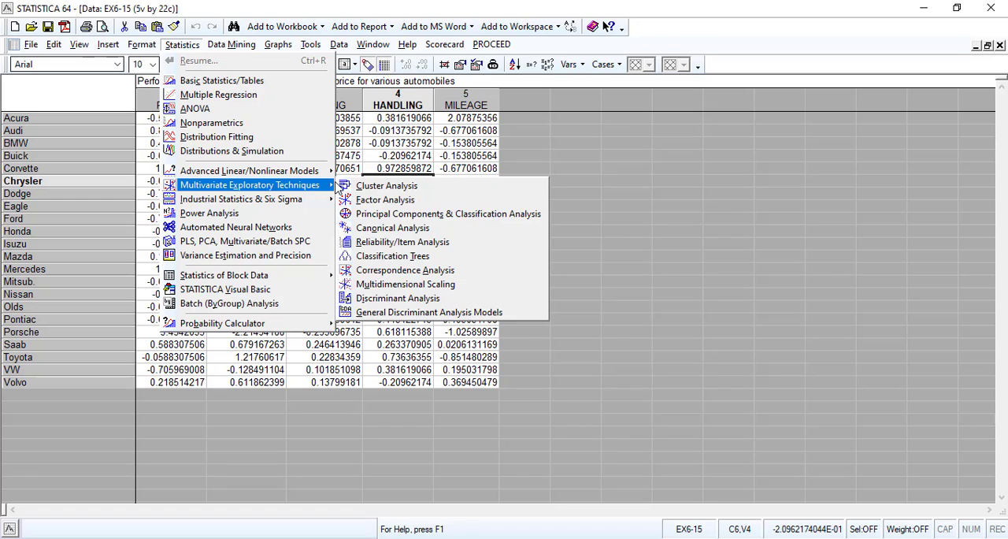
pyautogui.click(382, 188)
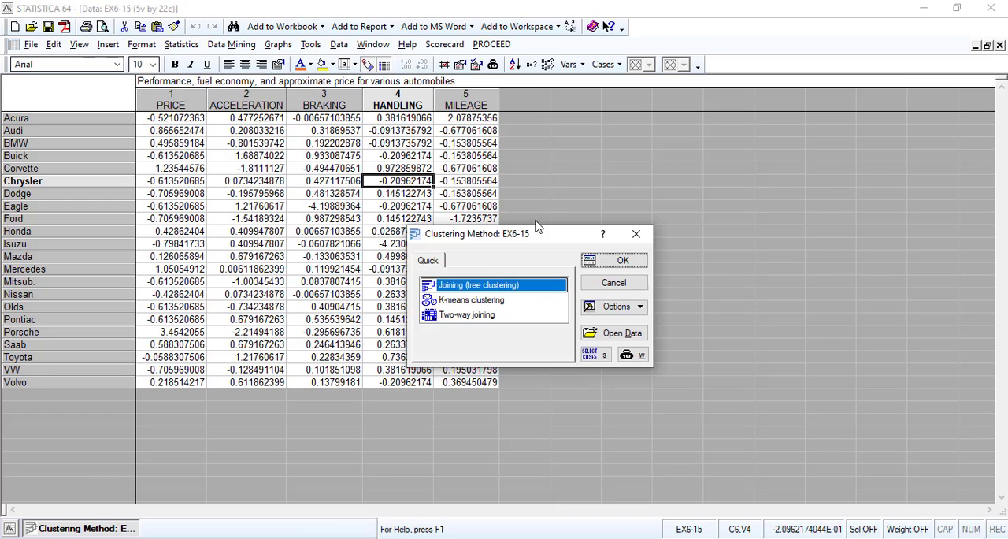
pyautogui.click(496, 300)
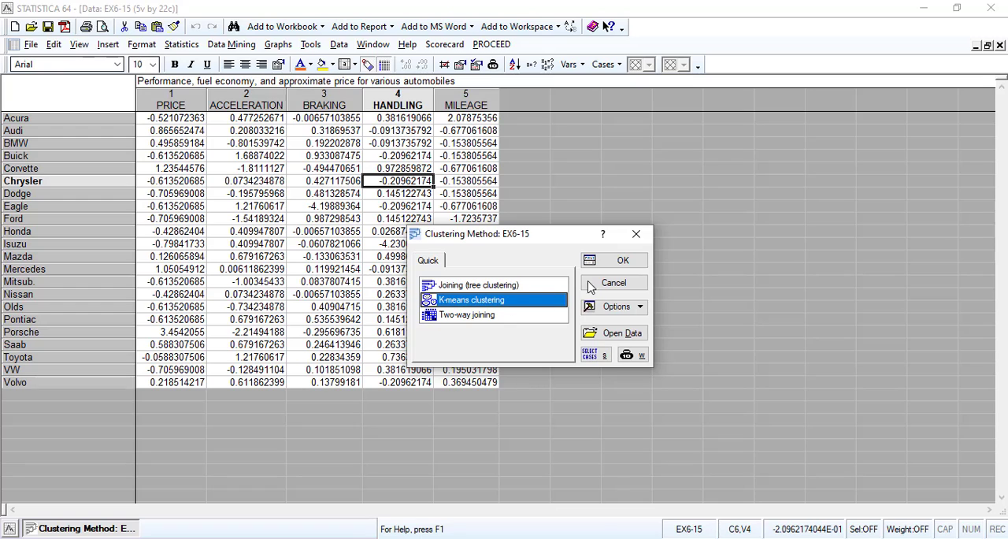
pyautogui.click(605, 260)
pyautogui.moveTo(529, 239); pyautogui.dragTo(707, 160)
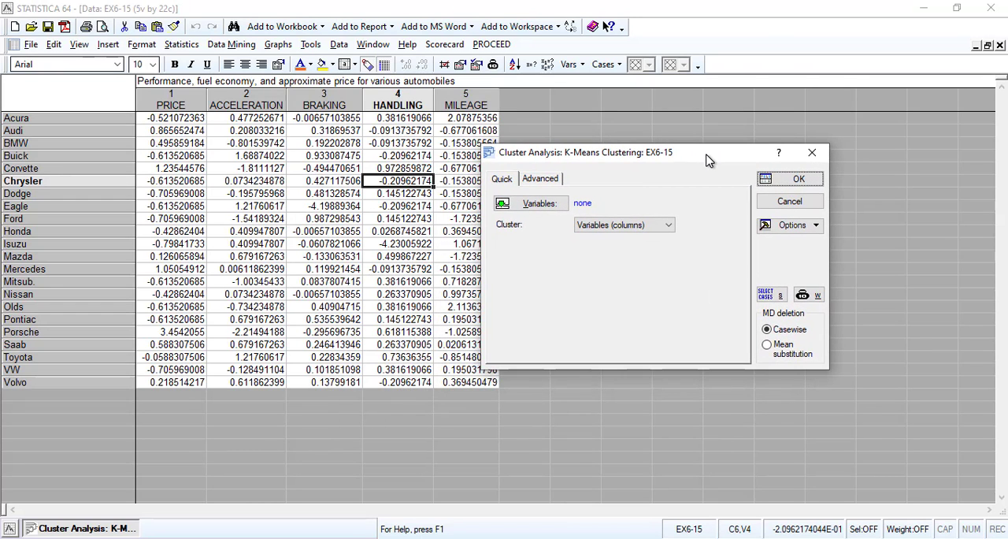
pyautogui.click(541, 203)
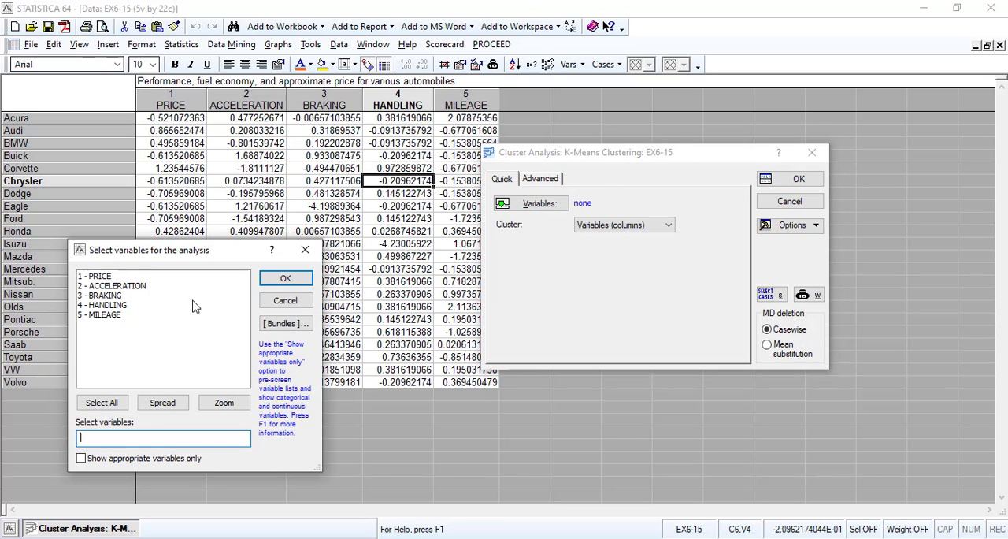
pyautogui.click(102, 286)
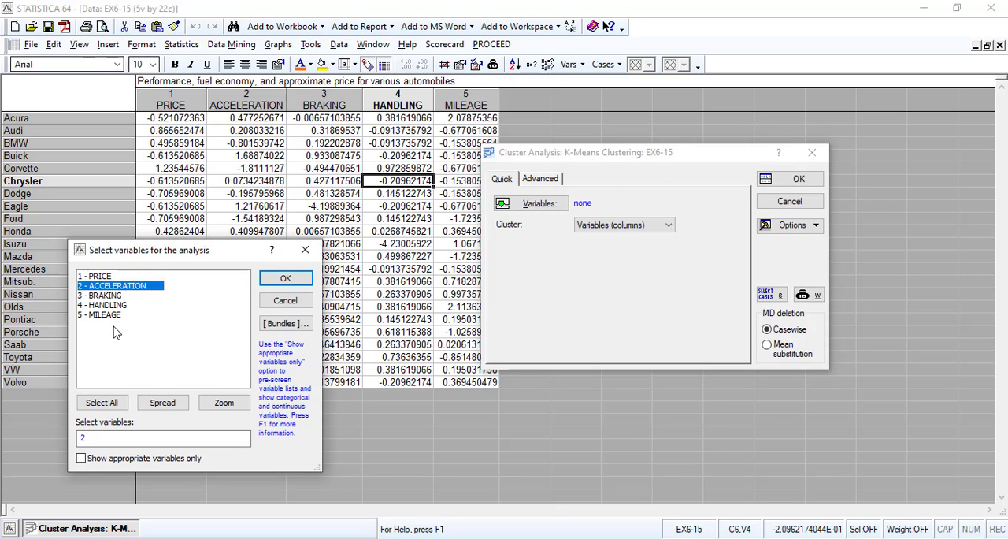
pyautogui.keyDown('shift'); pyautogui.click(110, 315); pyautogui.keyUp('shift')
pyautogui.click(276, 281)
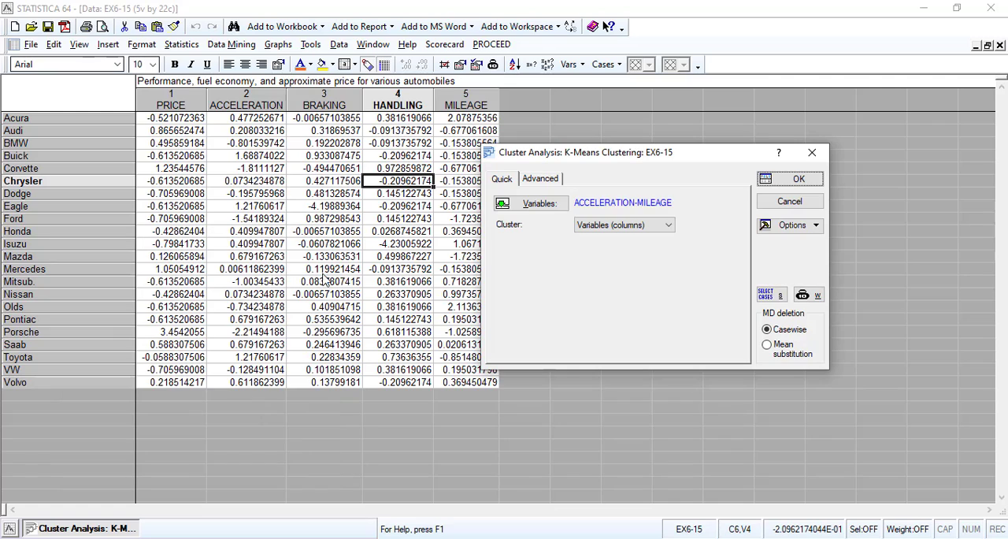
pyautogui.click(543, 176)
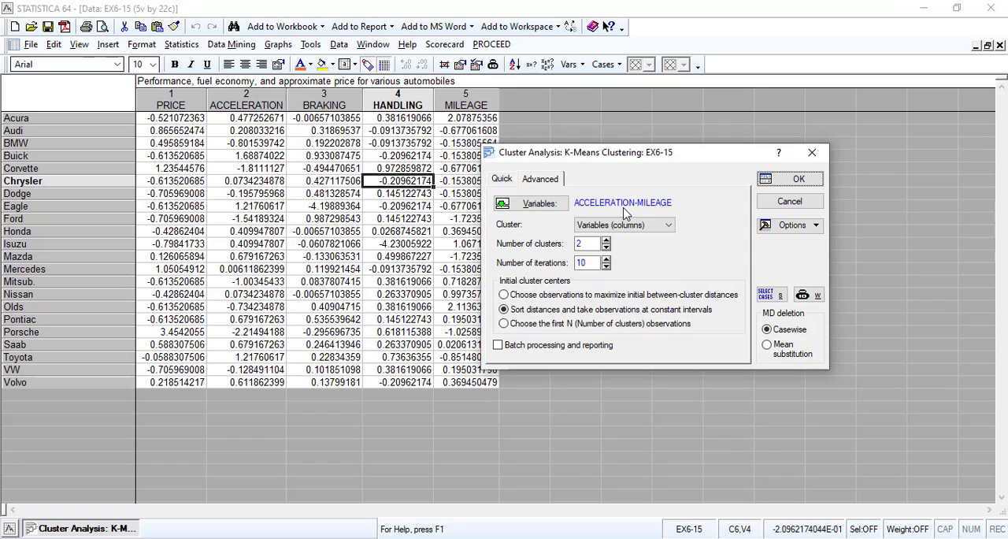
pyautogui.click(627, 224)
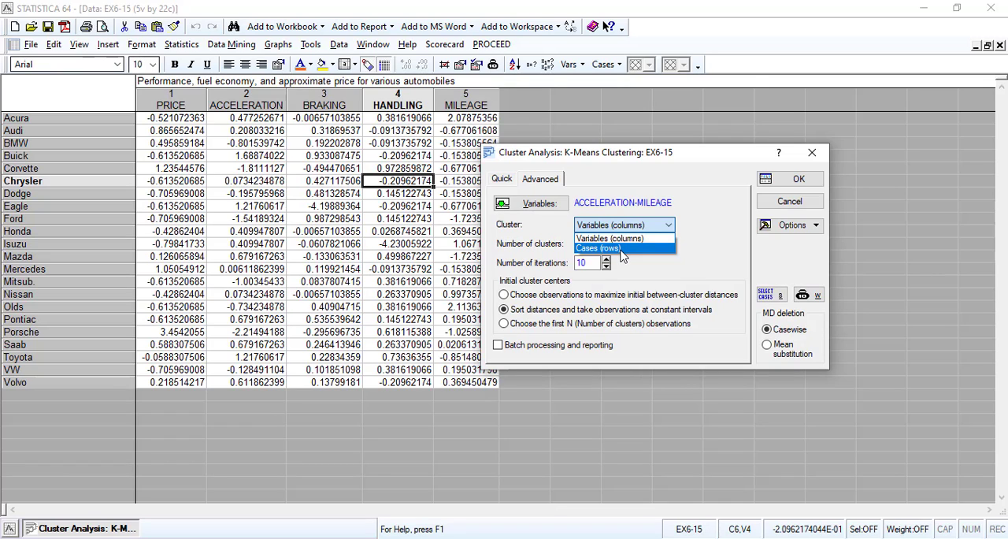
pyautogui.click(786, 204)
pyautogui.click(783, 201)
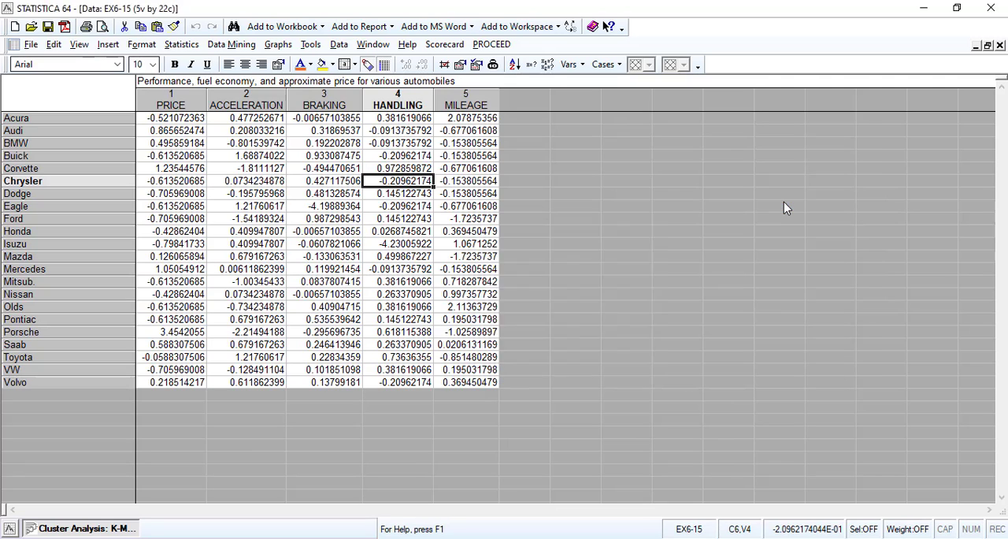
# Choose Joining (tree clustering) and select variables 2-5, ACCELERATION through MILEAGE, for the analysis
pyautogui.click(501, 287)
pyautogui.click(618, 260)
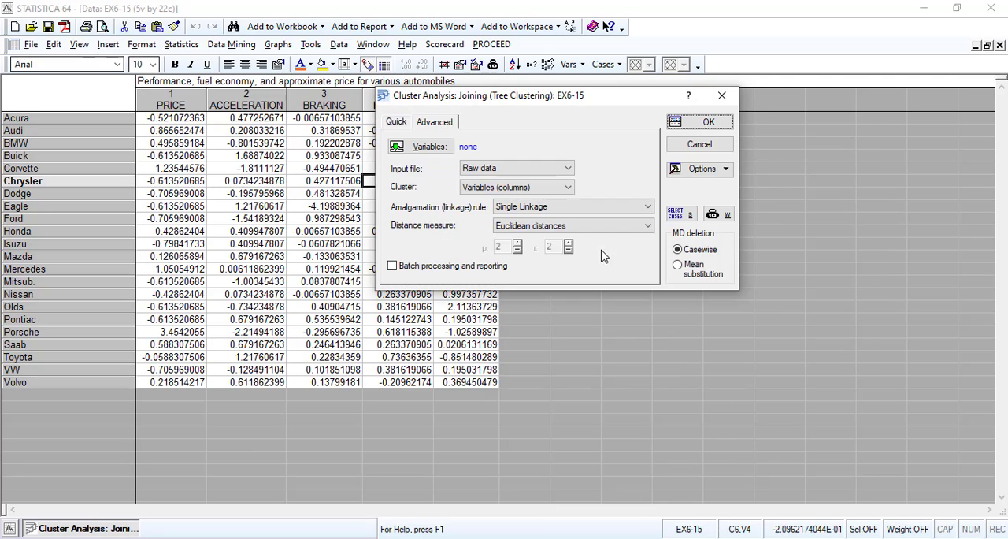
pyautogui.click(429, 149)
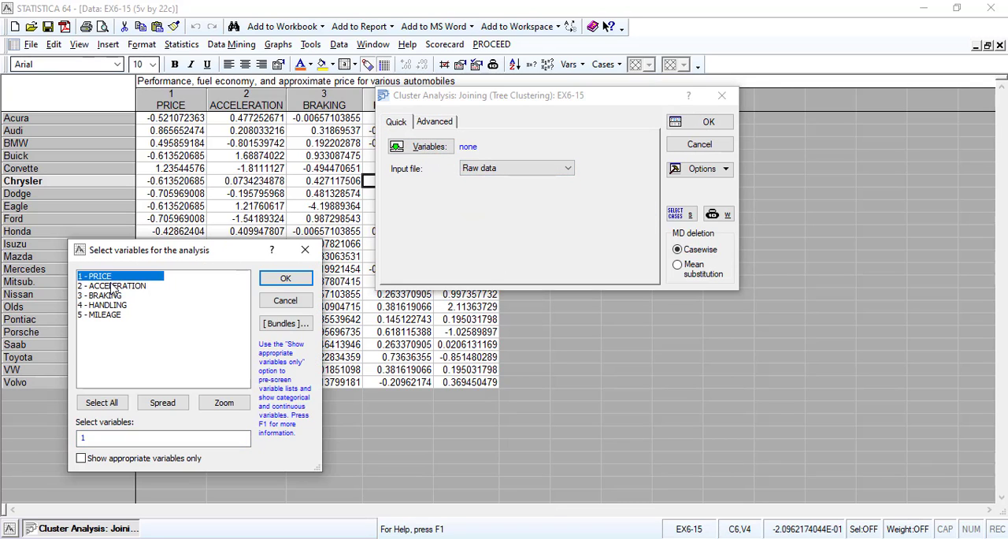
pyautogui.click(112, 286)
pyautogui.keyDown('shift'); pyautogui.click(108, 315); pyautogui.keyUp('shift')
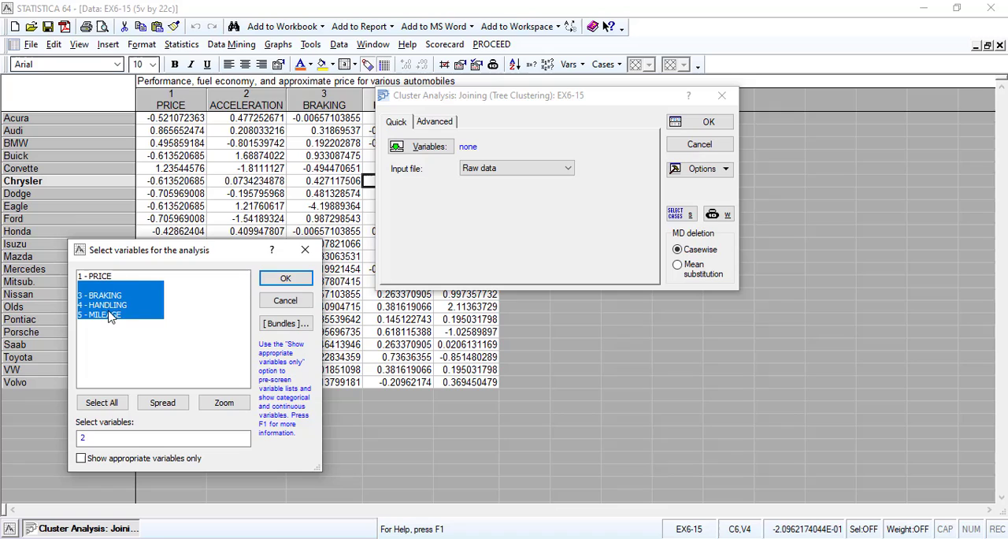
pyautogui.click(285, 278)
# Review the advanced joining options and selected variables, and set the clustering to Cases (rows) on raw data
pyautogui.click(434, 122)
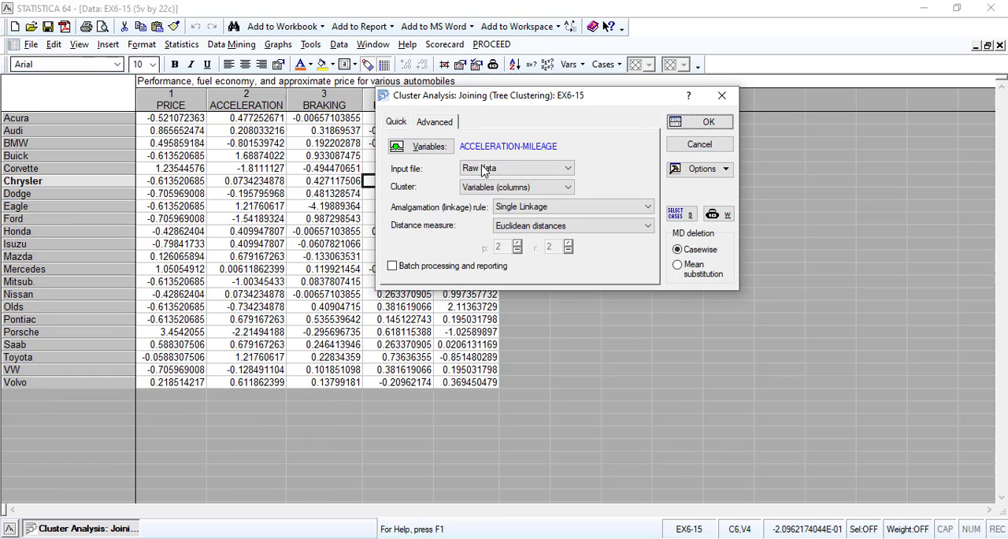
pyautogui.click(485, 168)
pyautogui.click(484, 168)
pyautogui.click(470, 187)
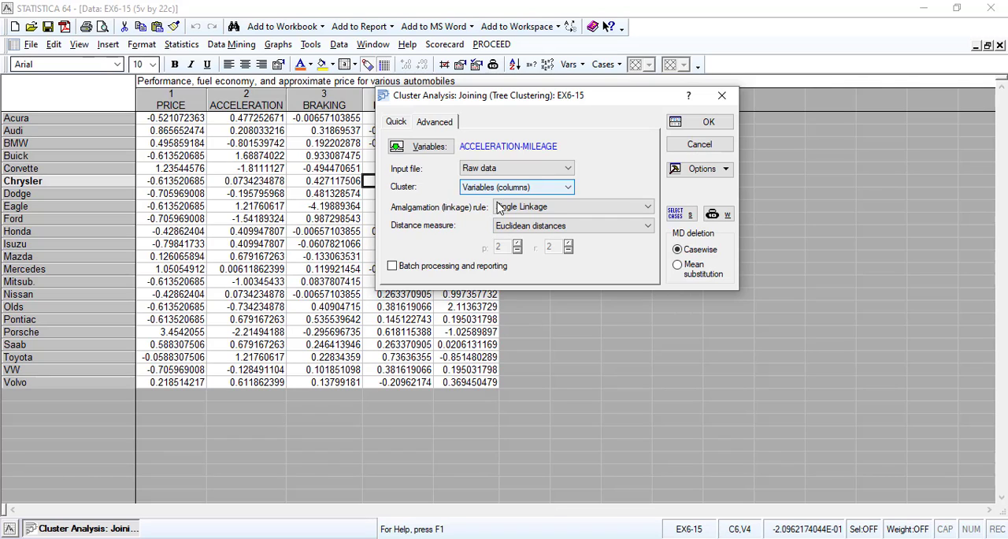
pyautogui.click(503, 208)
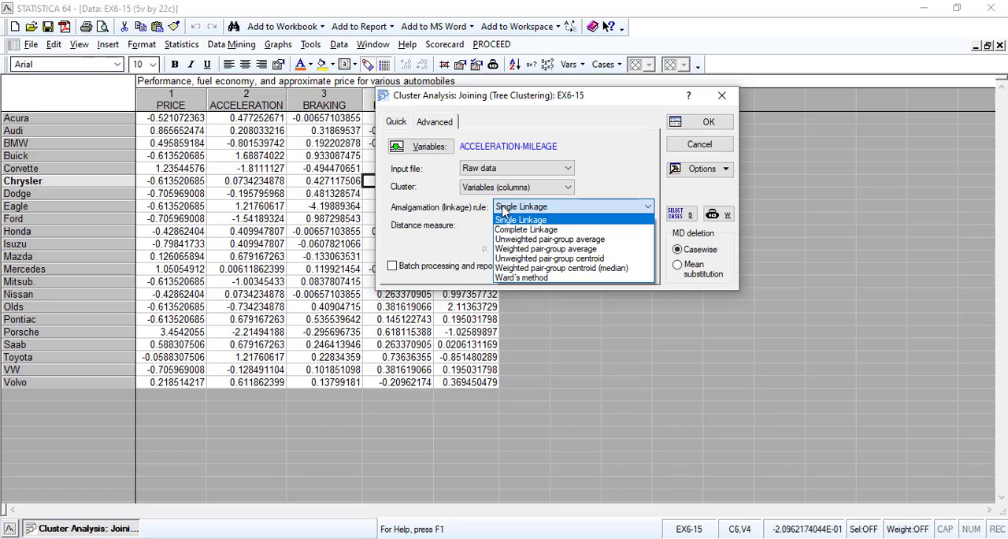
pyautogui.click(503, 209)
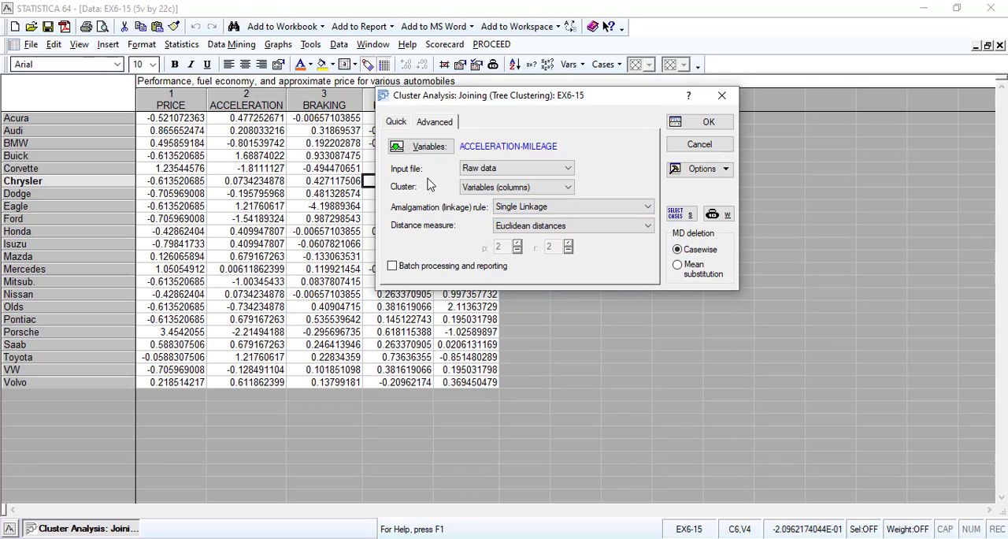
pyautogui.click(426, 146)
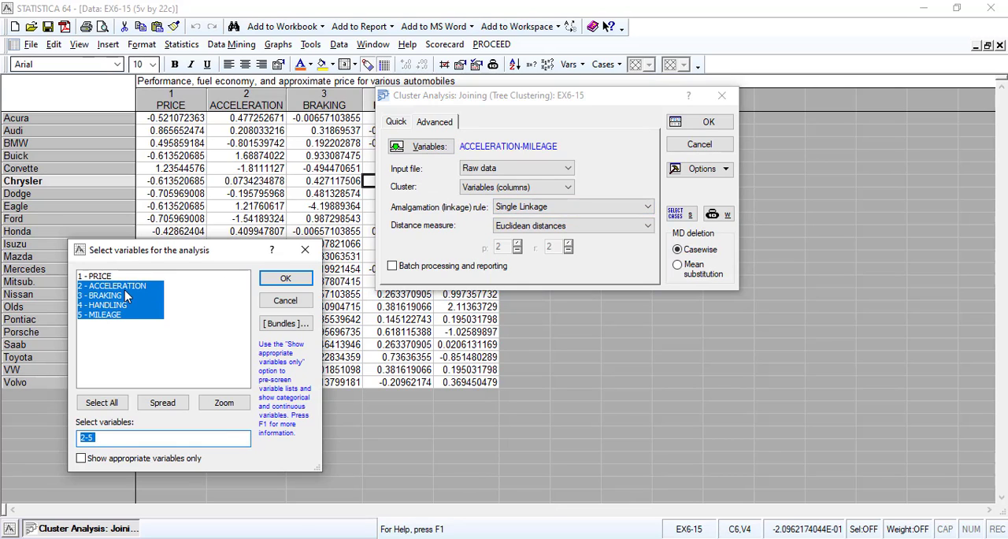
pyautogui.moveTo(186, 253); pyautogui.dragTo(235, 227)
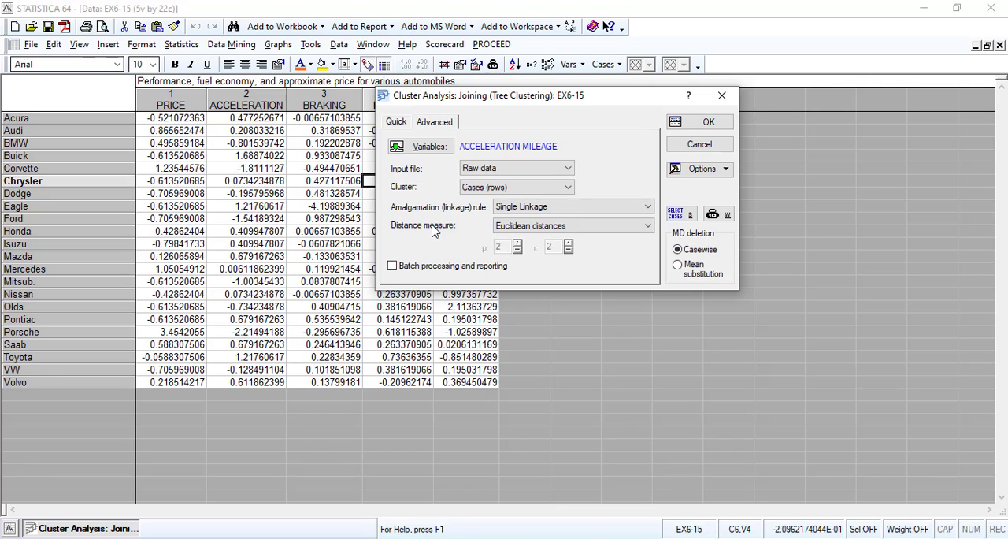
# Keep Single Linkage as the amalgamation rule with Euclidean distances and run the tree clustering
pyautogui.click(556, 206)
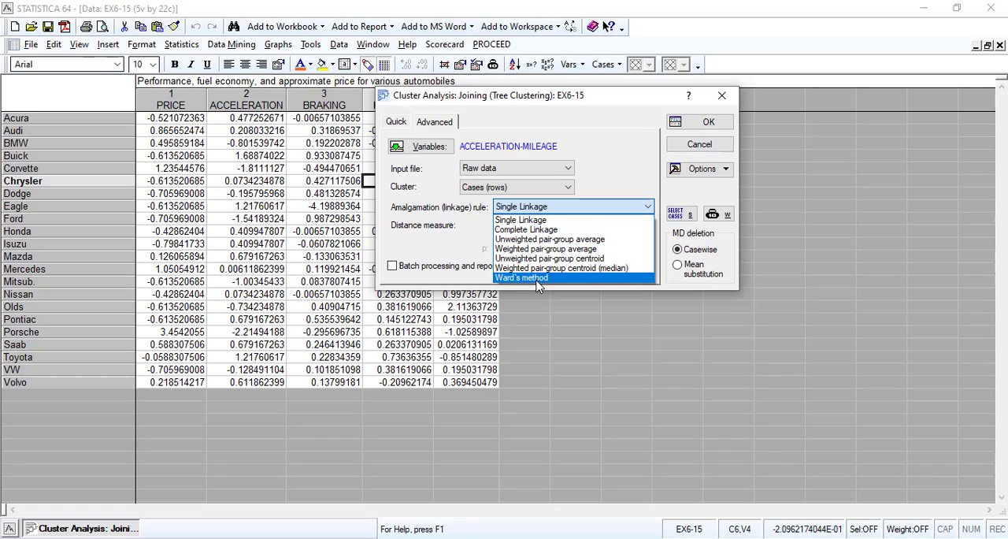
pyautogui.click(542, 219)
pyautogui.click(570, 226)
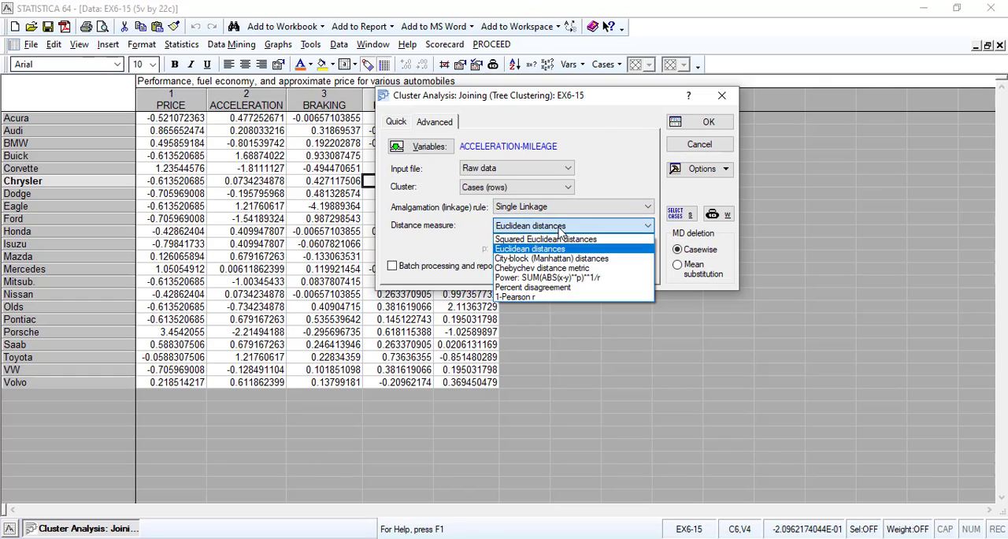
pyautogui.click(543, 235)
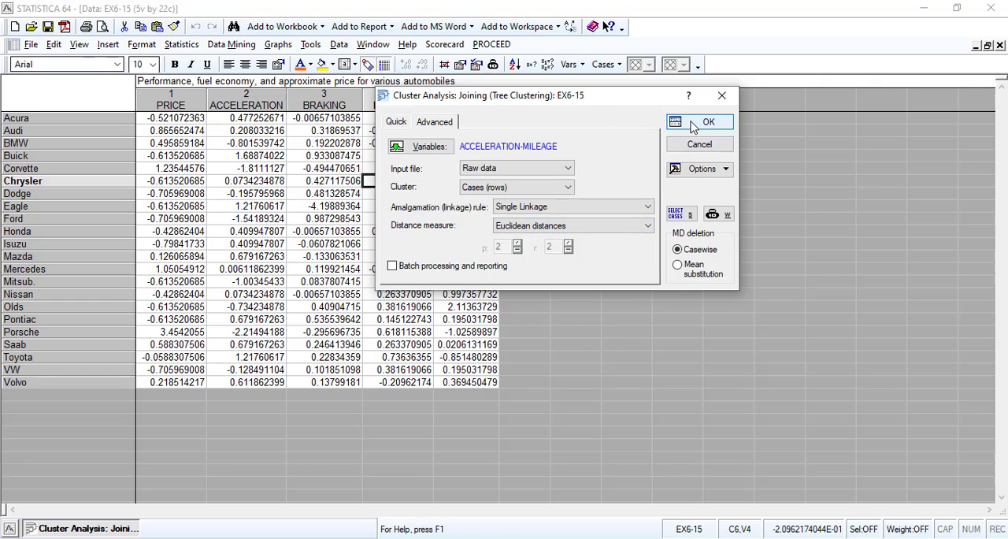
pyautogui.click(688, 126)
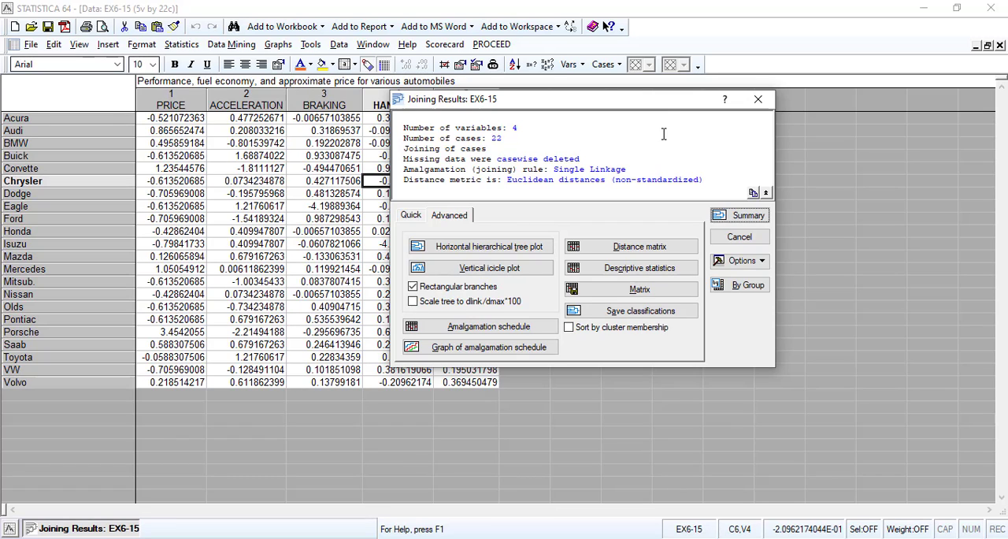
# Create the horizontal hierarchical tree plot and the vertical icicle plot from the joining results
pyautogui.click(486, 248)
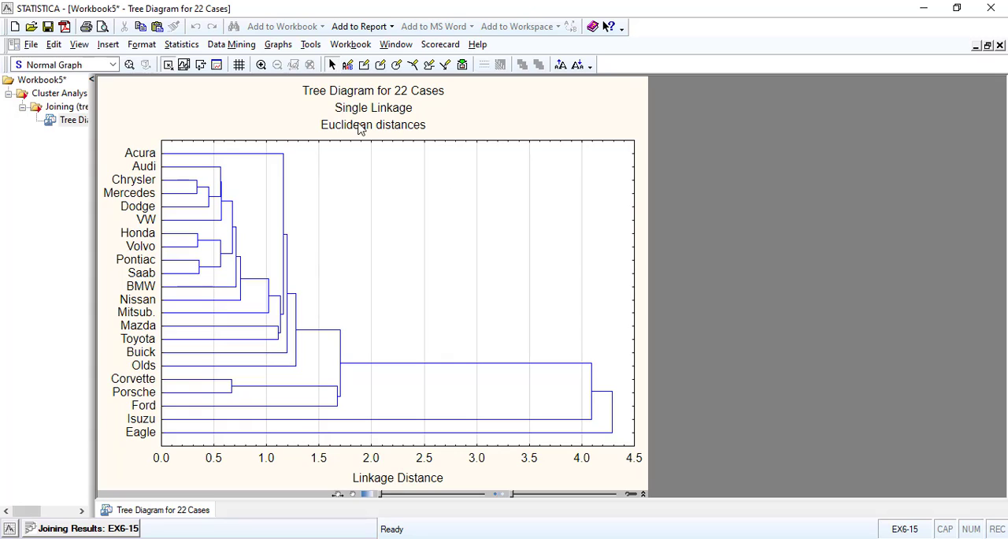
pyautogui.click(445, 66)
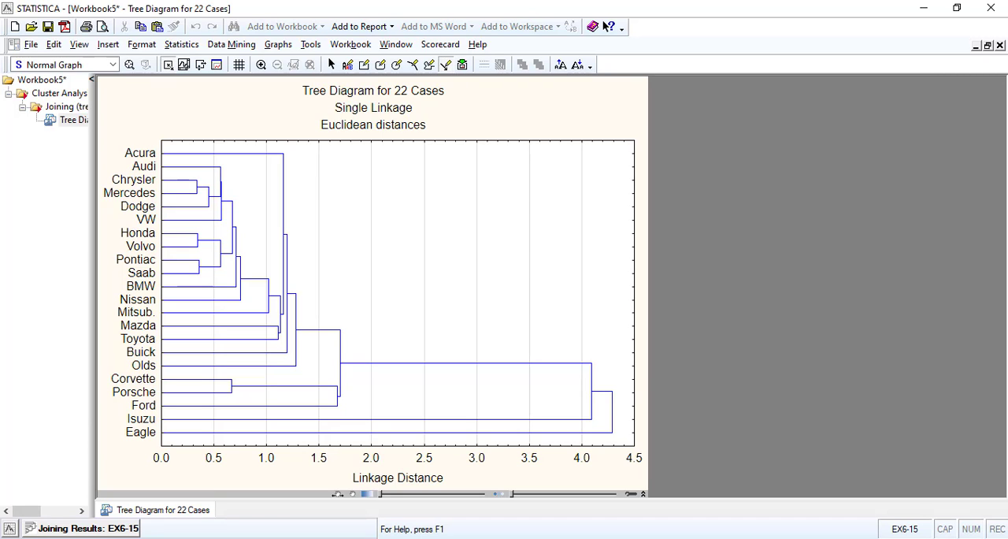
pyautogui.click(75, 529)
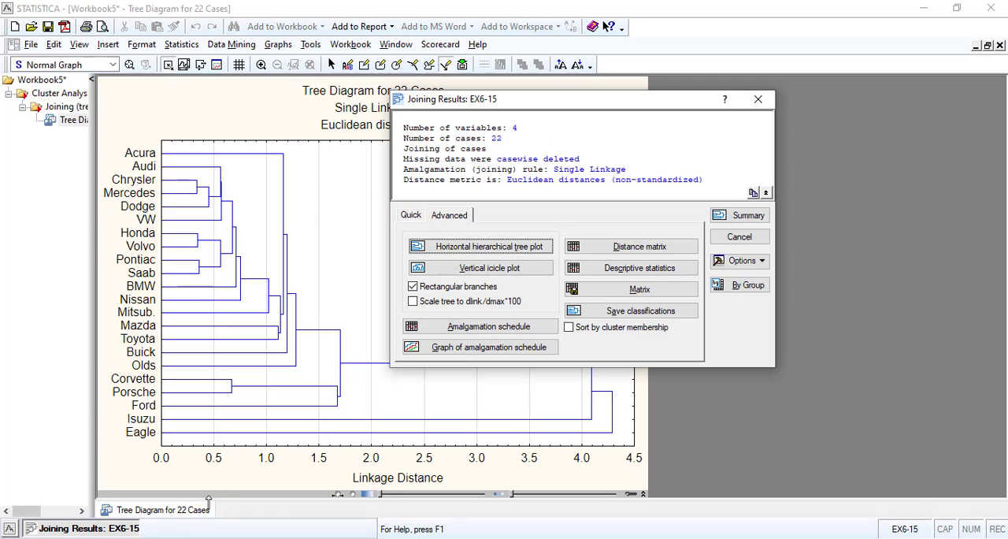
pyautogui.click(494, 271)
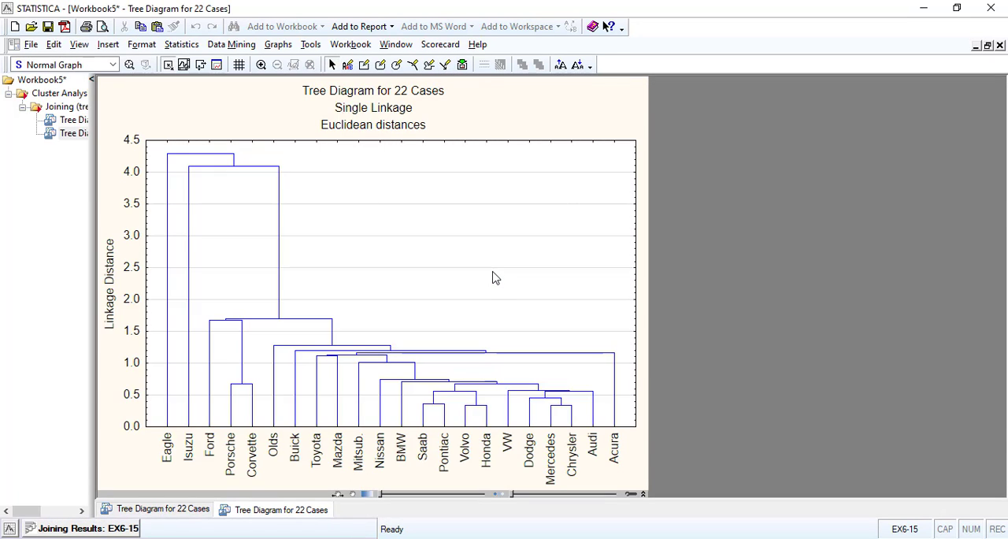
# Examine the vertical icicle plot and leave the joining results to return to the tree clustering setup
pyautogui.click(118, 527)
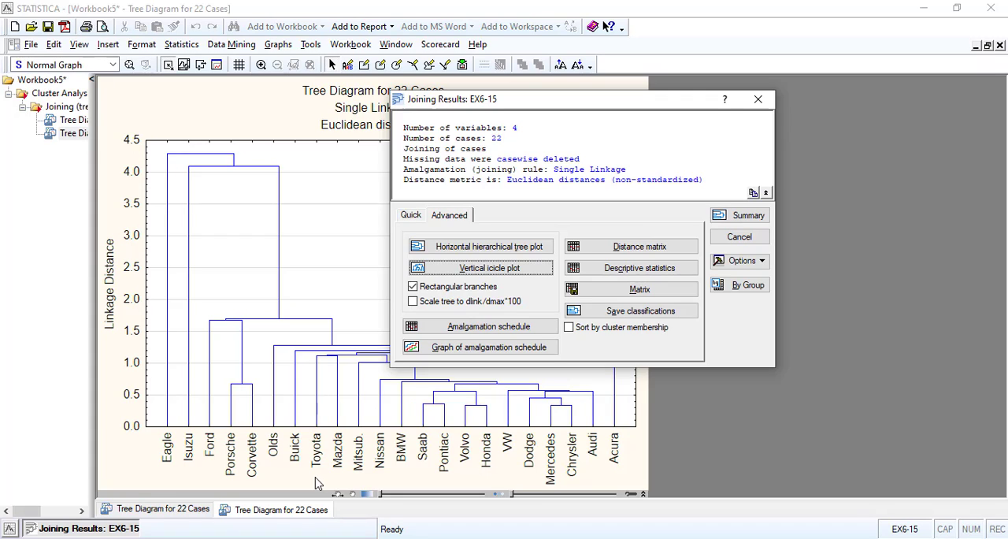
pyautogui.click(243, 365)
pyautogui.click(488, 227)
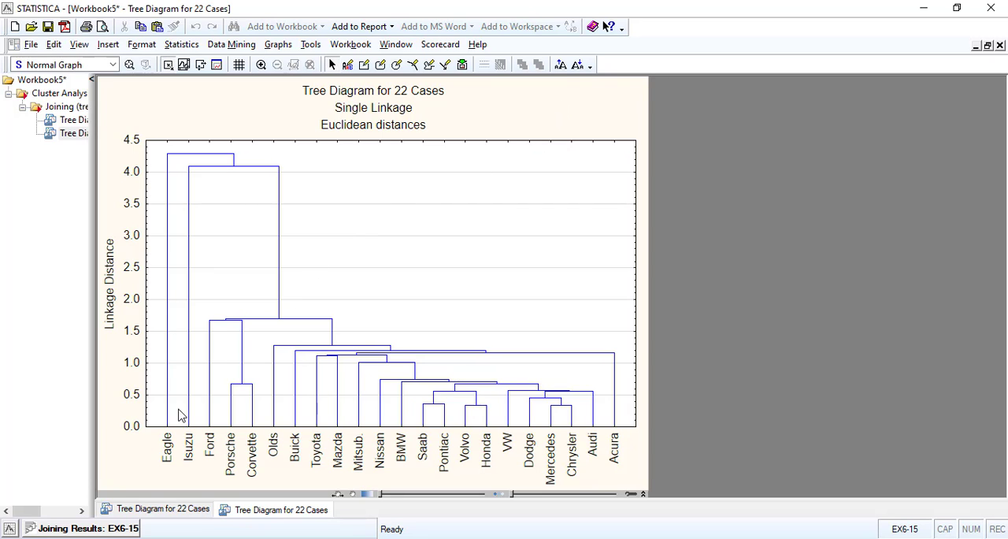
pyautogui.click(89, 529)
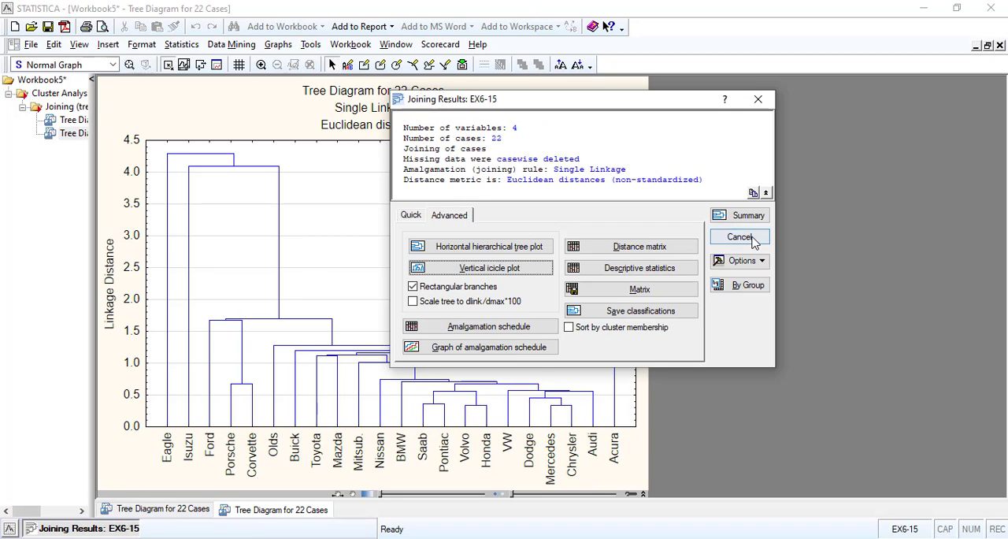
pyautogui.click(739, 242)
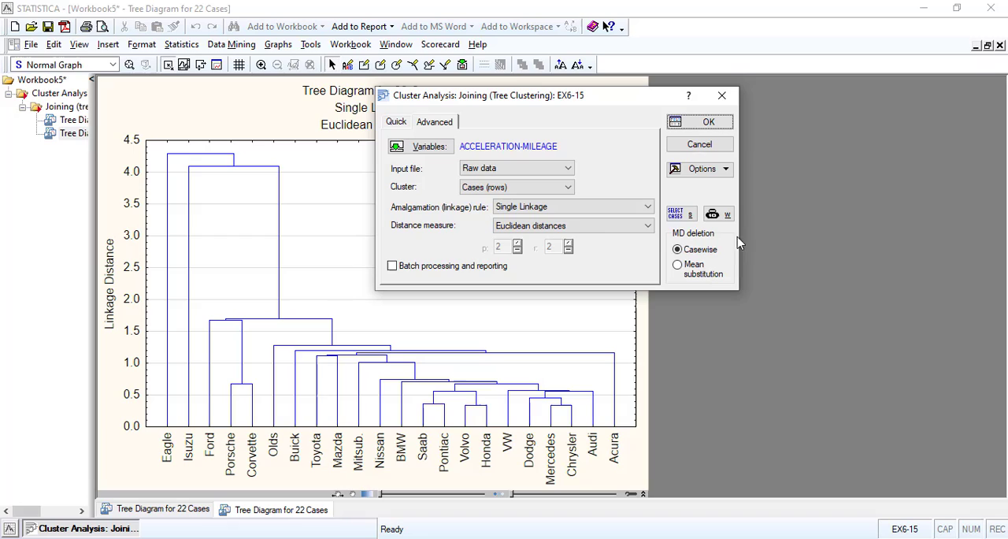
# Run the tree clustering with Ward's method and Squared Euclidean distances, and create its horizontal hierarchical tree plot
pyautogui.click(577, 214)
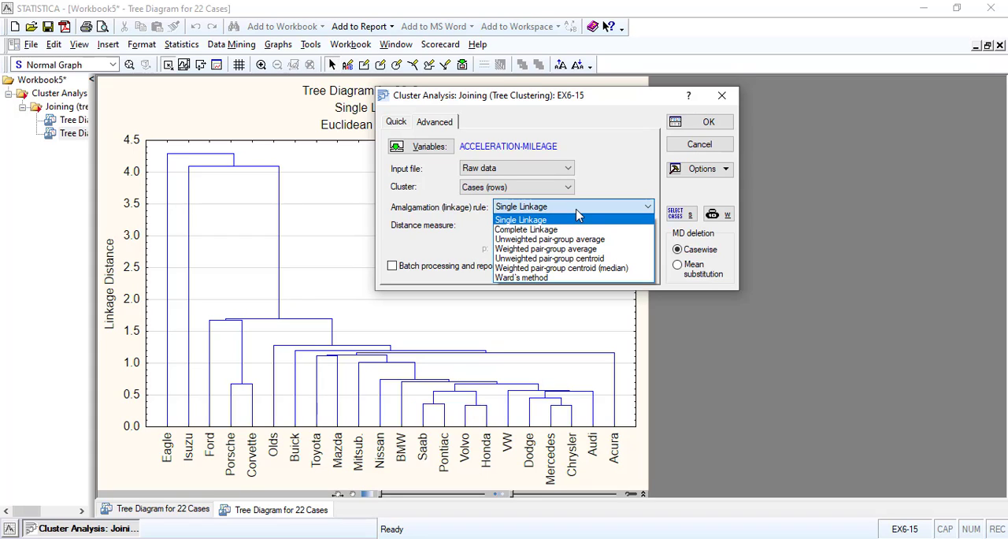
pyautogui.click(540, 278)
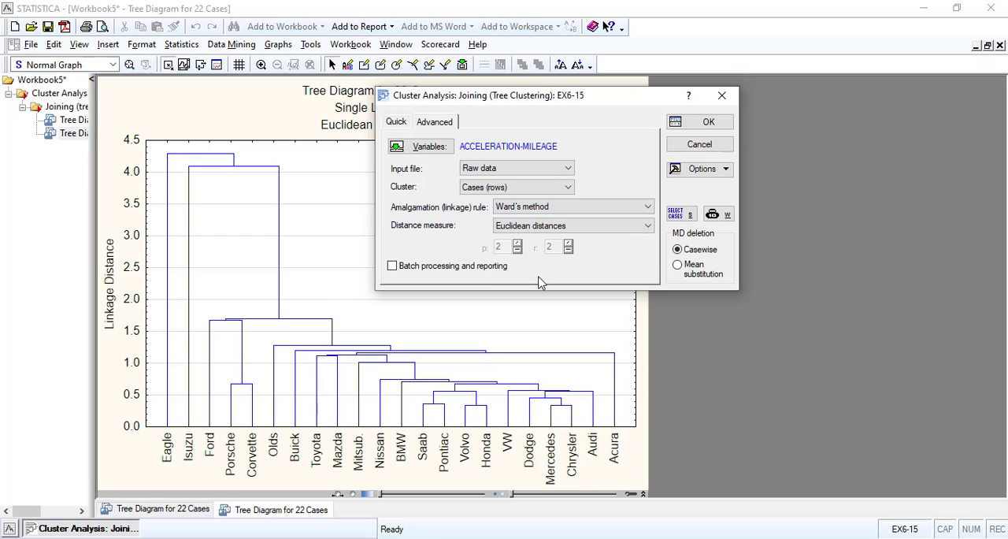
pyautogui.click(605, 227)
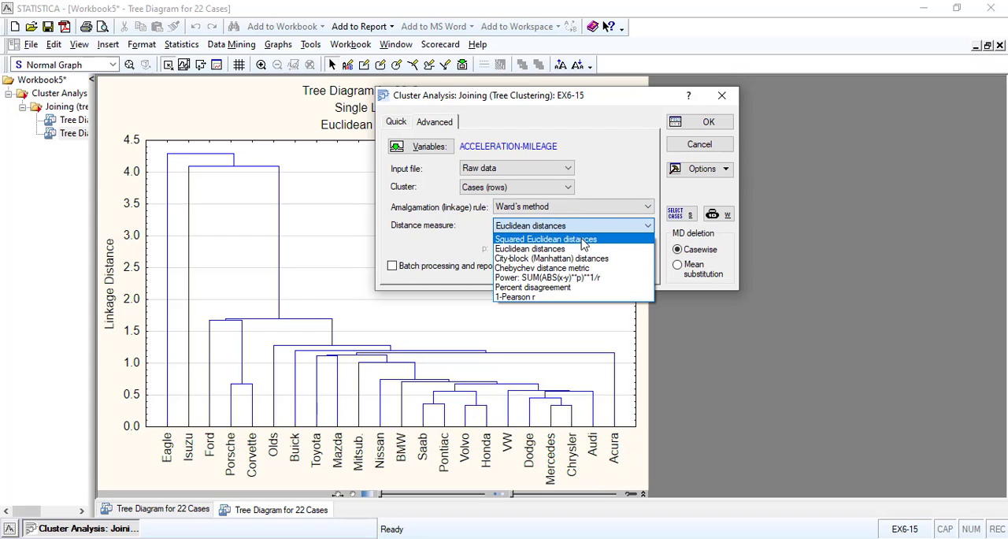
pyautogui.click(583, 240)
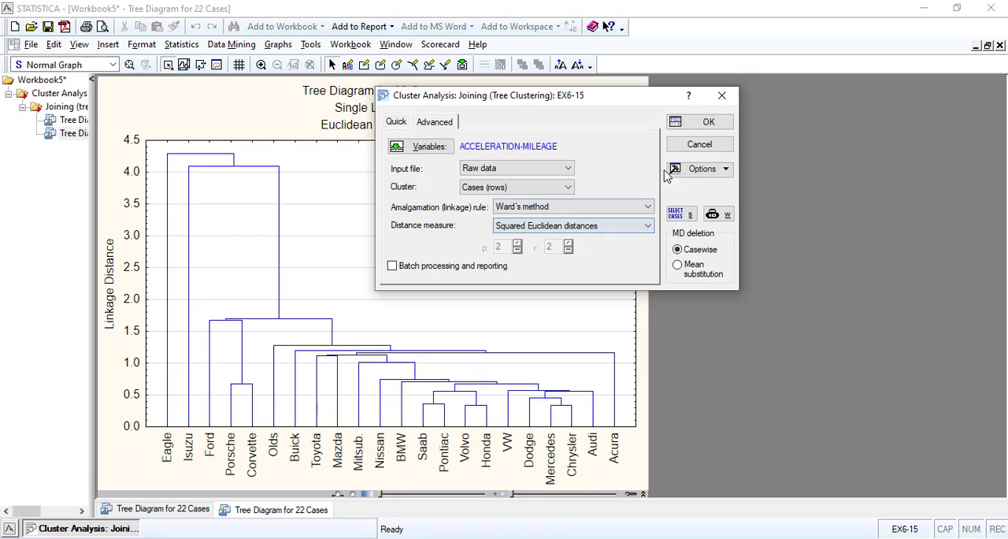
pyautogui.click(690, 124)
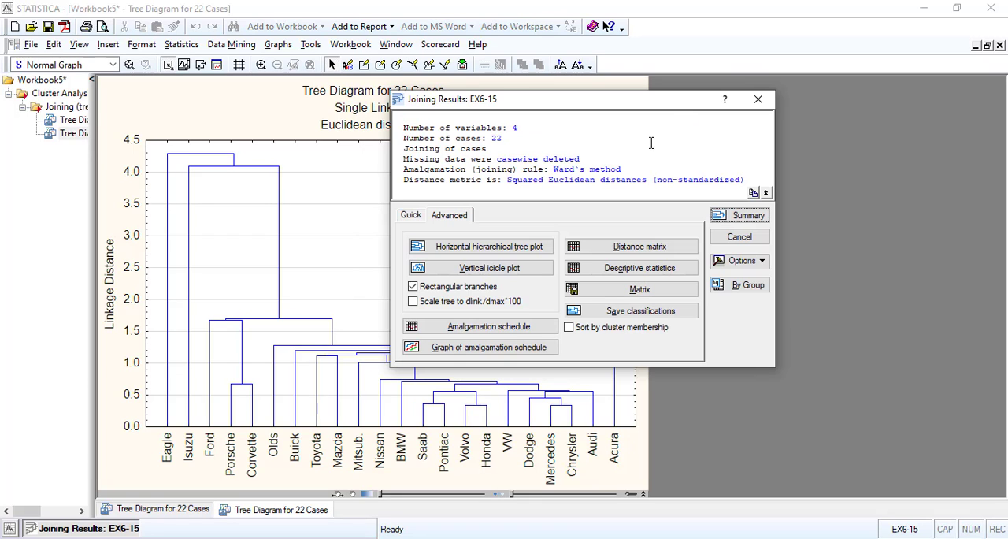
pyautogui.click(486, 245)
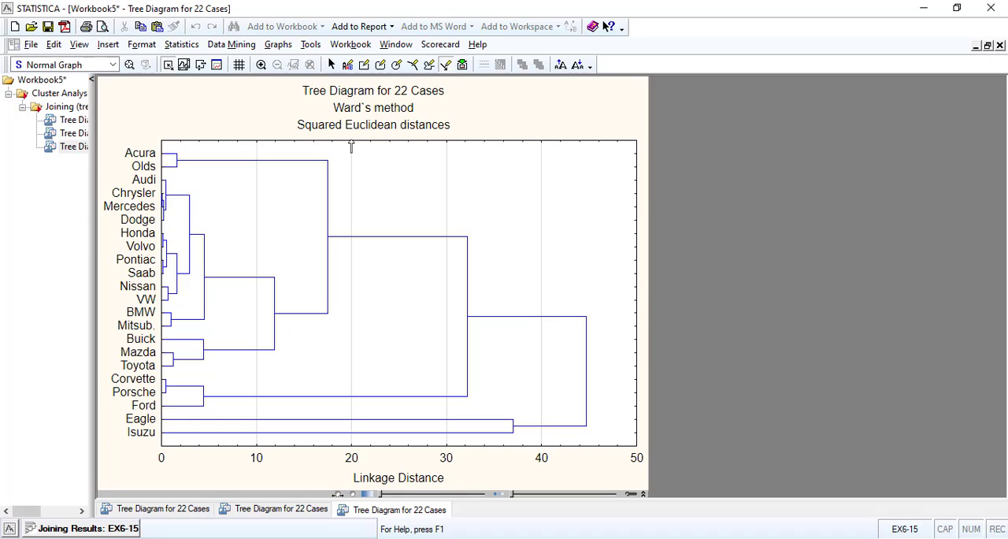
# Draw a vertical arrow across the tree diagram at linkage distance about 20 and fill its arrowhead with red
pyautogui.moveTo(351, 144)
pyautogui.mouseDown()
pyautogui.moveTo(330, 416)
pyautogui.moveTo(349, 464)
pyautogui.moveTo(352, 449)
pyautogui.mouseUp()
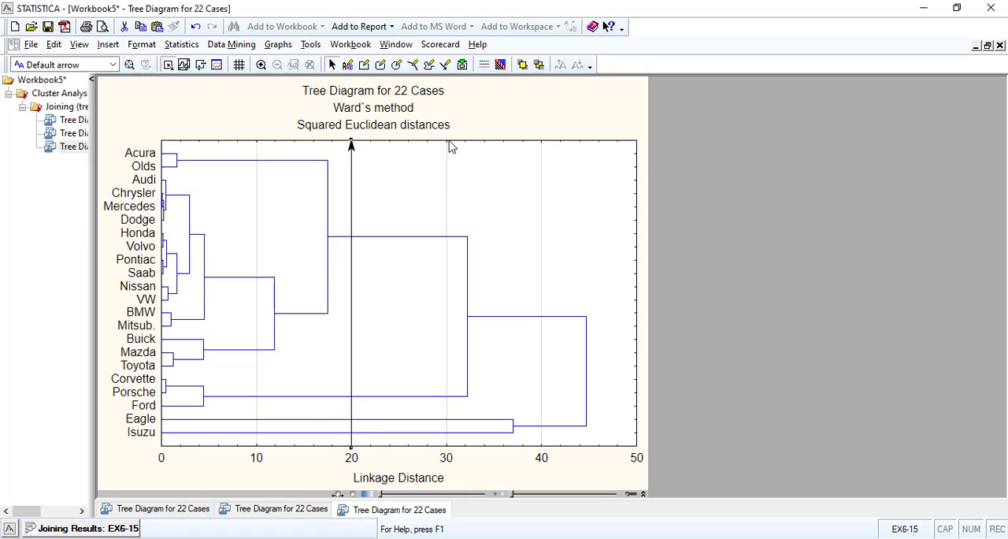
pyautogui.click(516, 126)
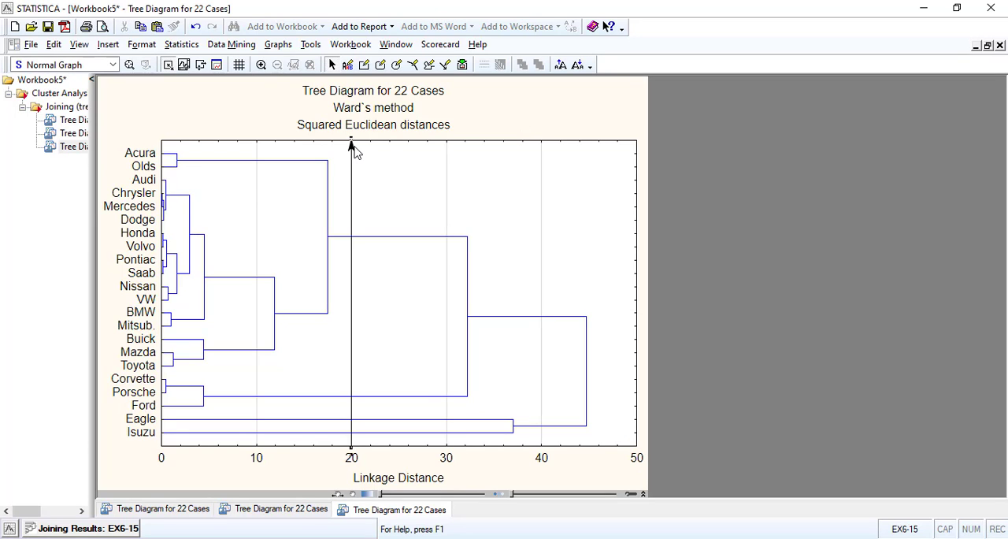
pyautogui.doubleClick(351, 145)
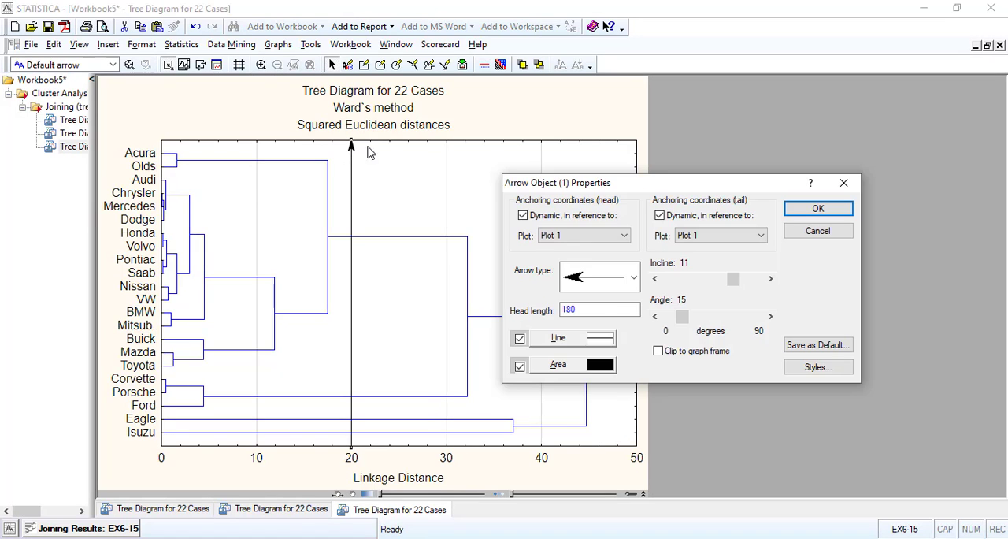
pyautogui.click(591, 369)
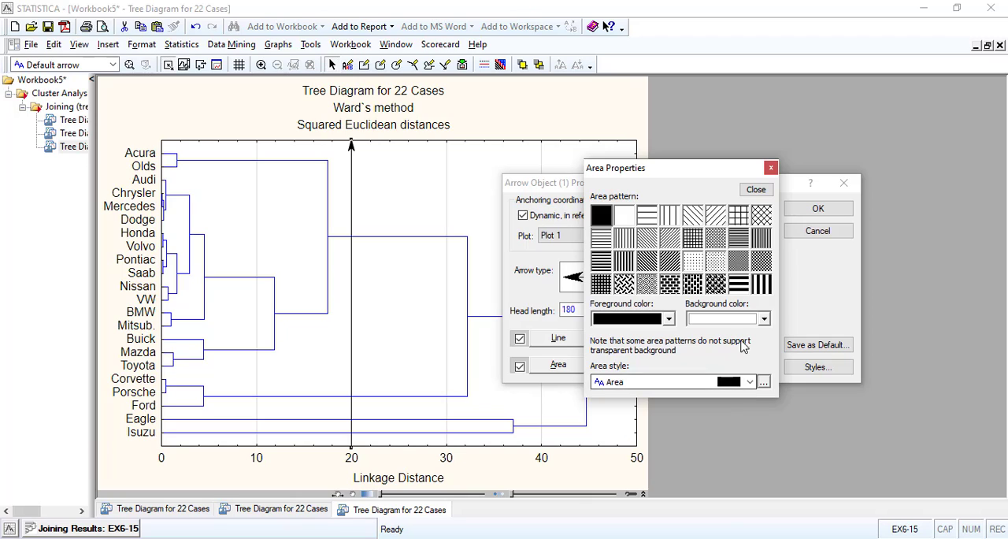
pyautogui.click(667, 319)
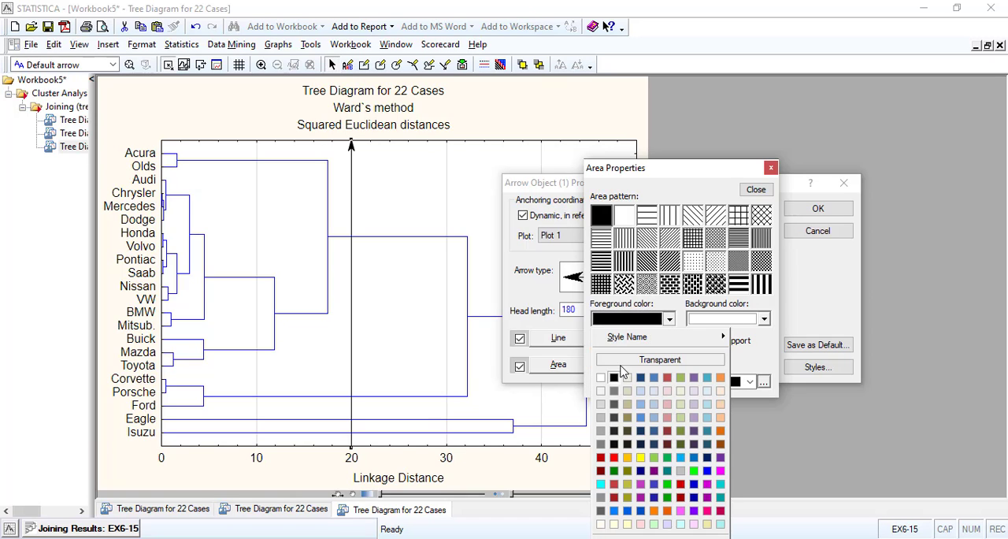
pyautogui.click(614, 458)
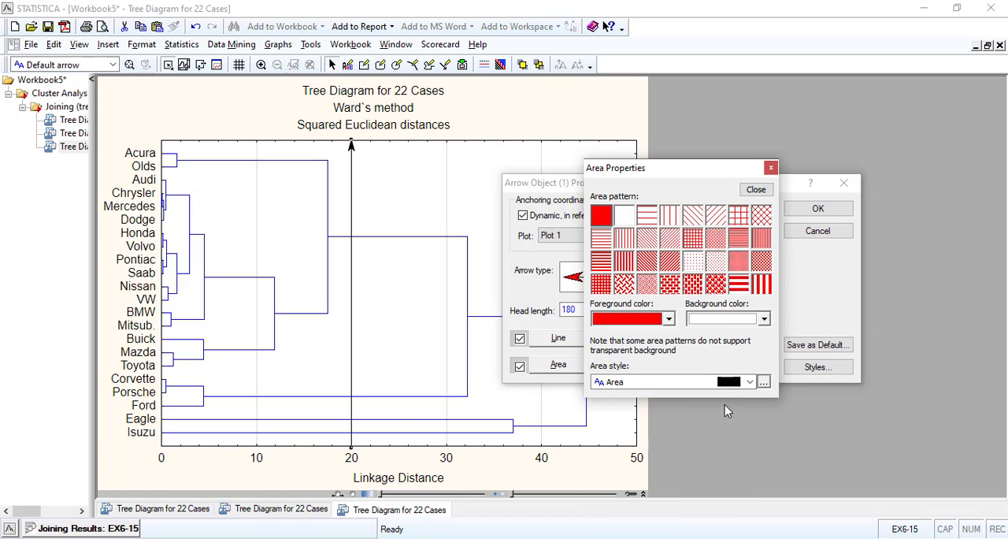
pyautogui.click(755, 191)
pyautogui.click(831, 210)
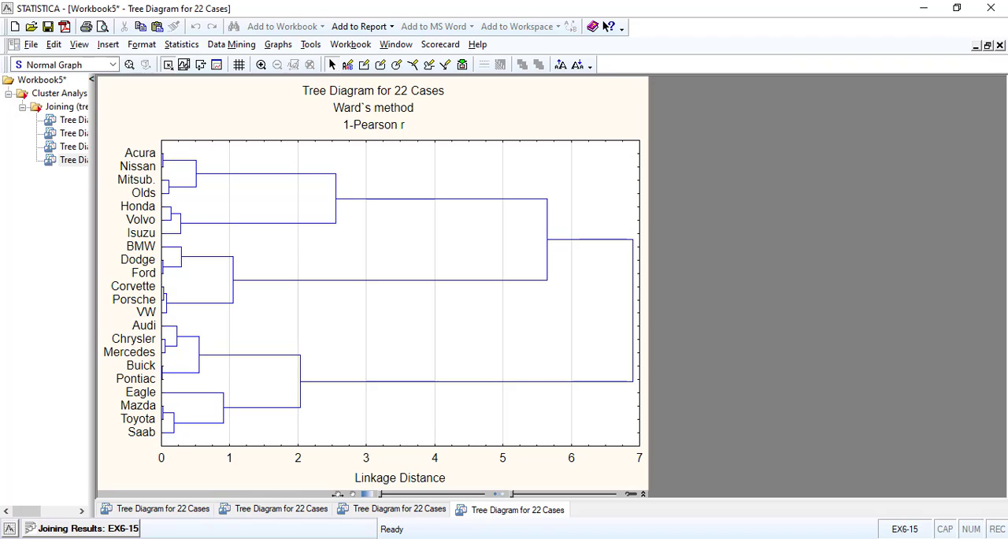
# Create the vertical icicle plot of the 1-Pearson r results and draw a horizontal arrow across it at linkage distance about 5
pyautogui.click(63, 532)
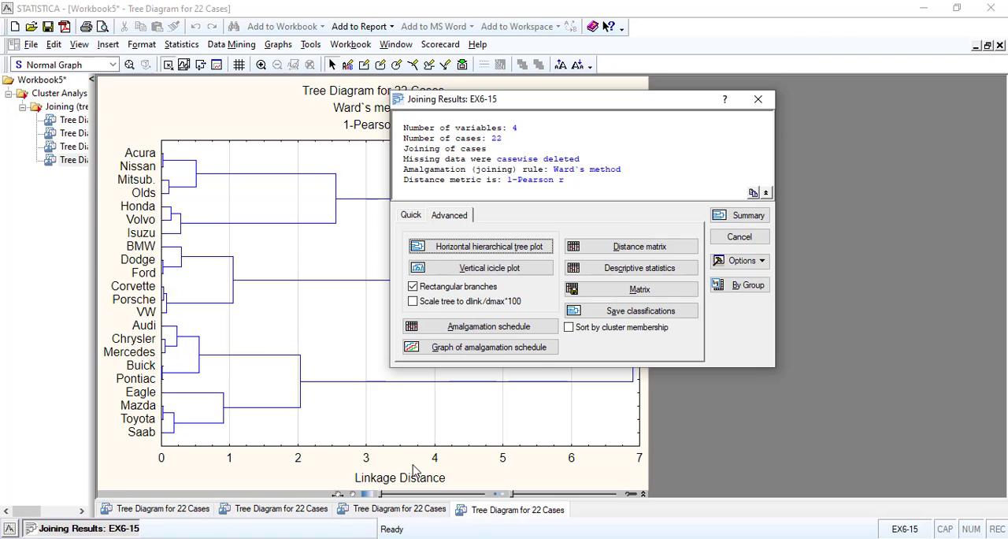
pyautogui.click(495, 267)
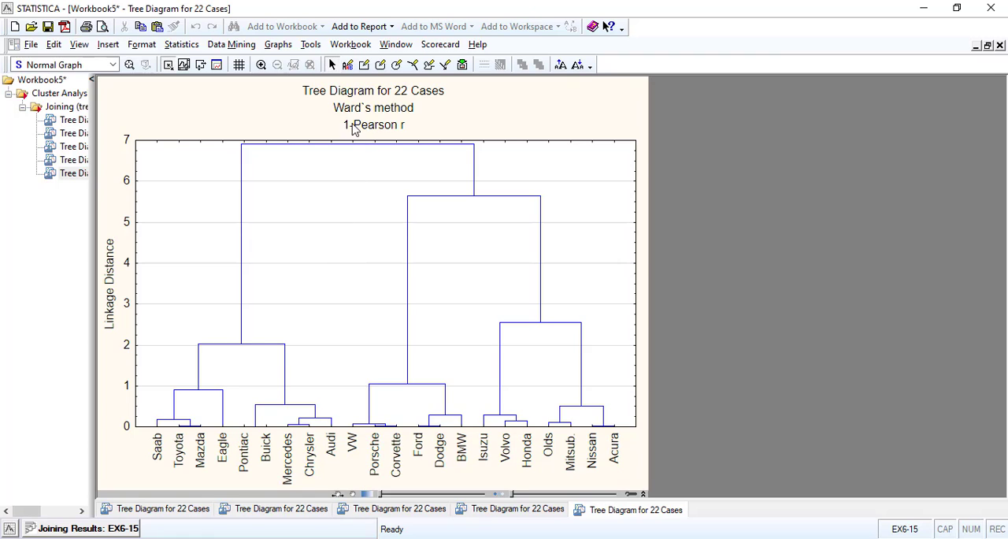
pyautogui.click(445, 66)
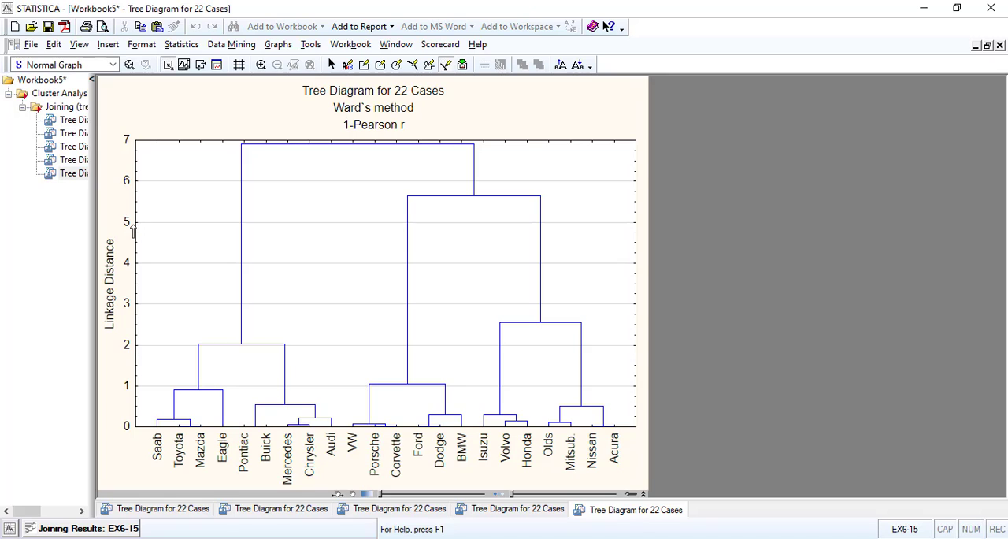
pyautogui.moveTo(135, 223)
pyautogui.mouseDown()
pyautogui.moveTo(279, 241)
pyautogui.moveTo(646, 248)
pyautogui.moveTo(635, 227)
pyautogui.mouseUp()
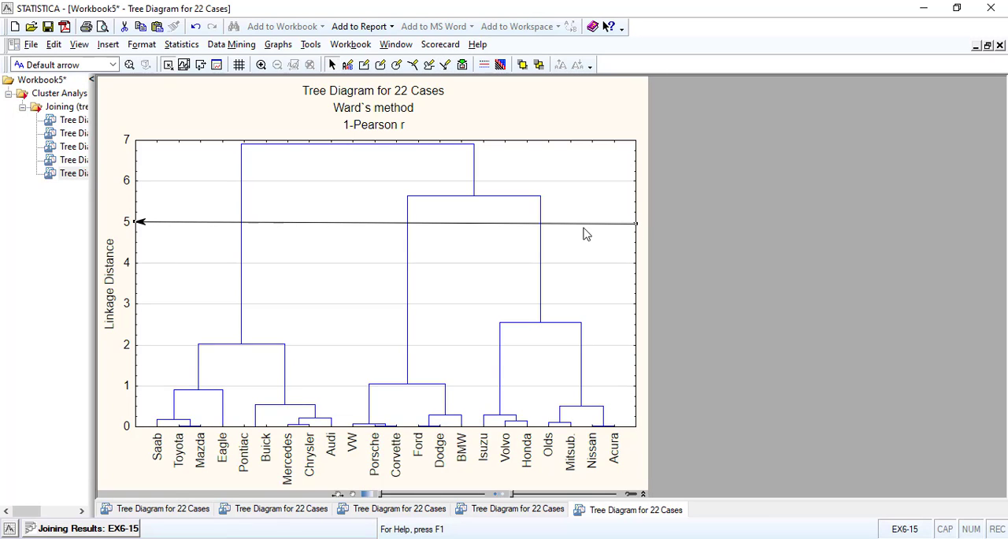
# Set the area foreground color of the horizontal arrow's head to light green
pyautogui.doubleClick(142, 221)
pyautogui.click(559, 364)
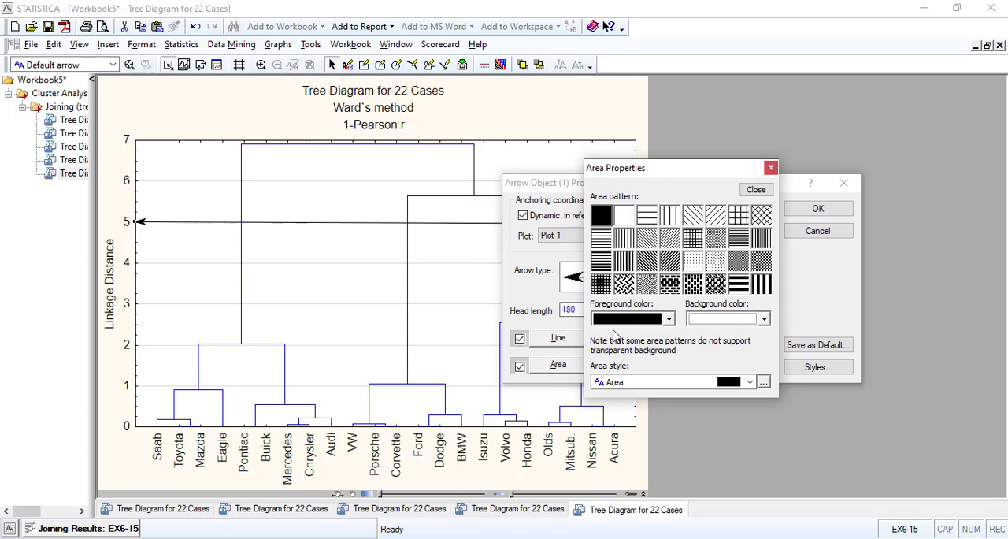
pyautogui.click(668, 319)
pyautogui.click(653, 458)
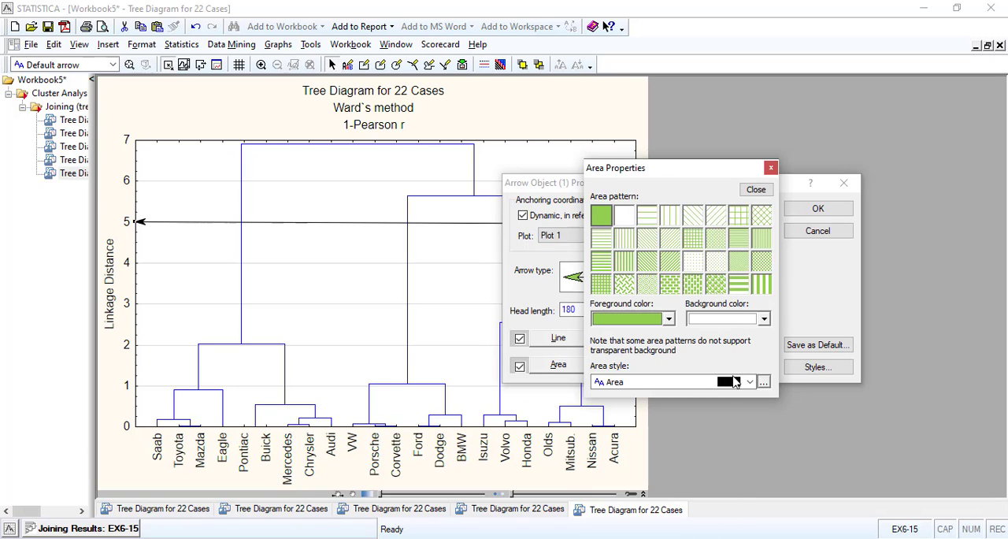
pyautogui.click(756, 189)
pyautogui.click(819, 208)
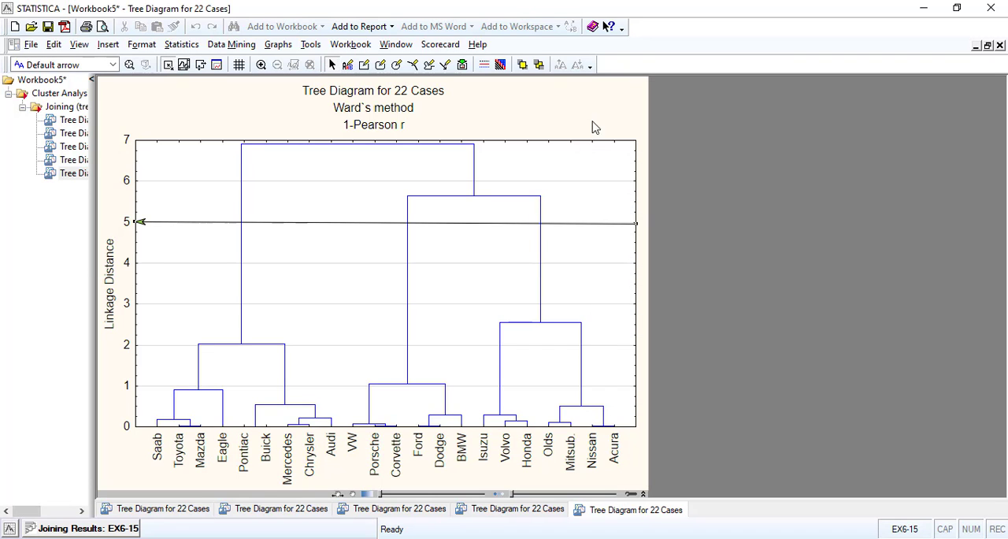
# Change the horizontal arrow's type to the open, unfilled arrowhead
pyautogui.click(143, 222)
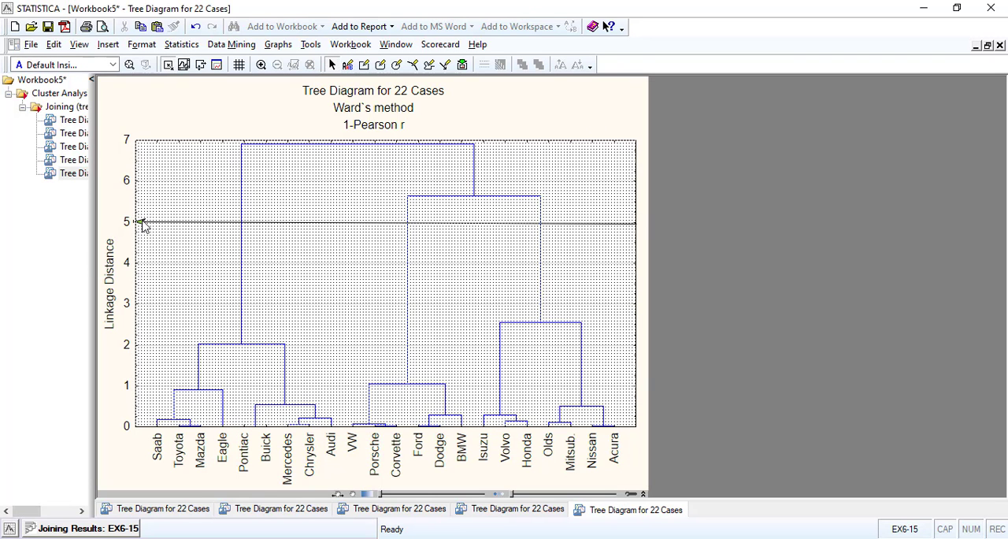
pyautogui.doubleClick(143, 222)
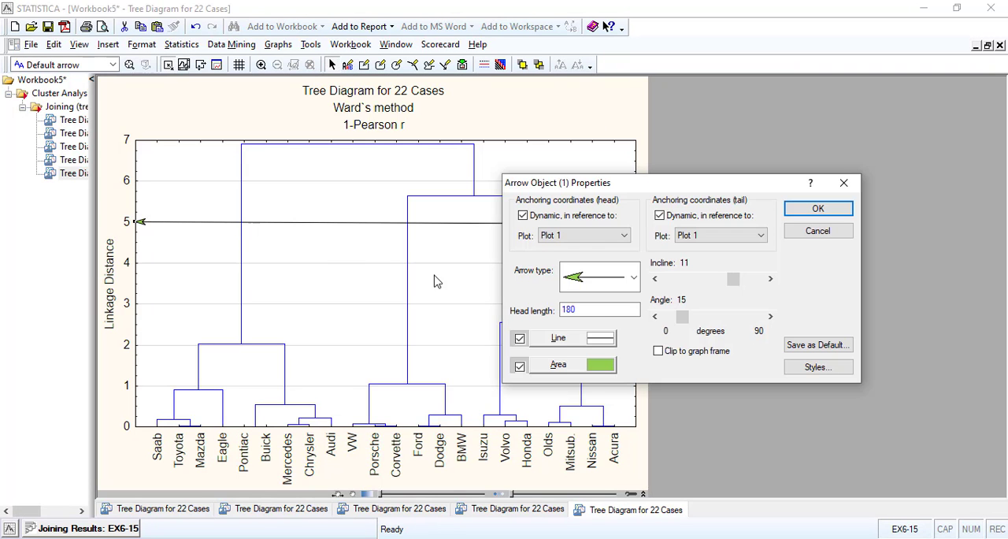
pyautogui.click(630, 286)
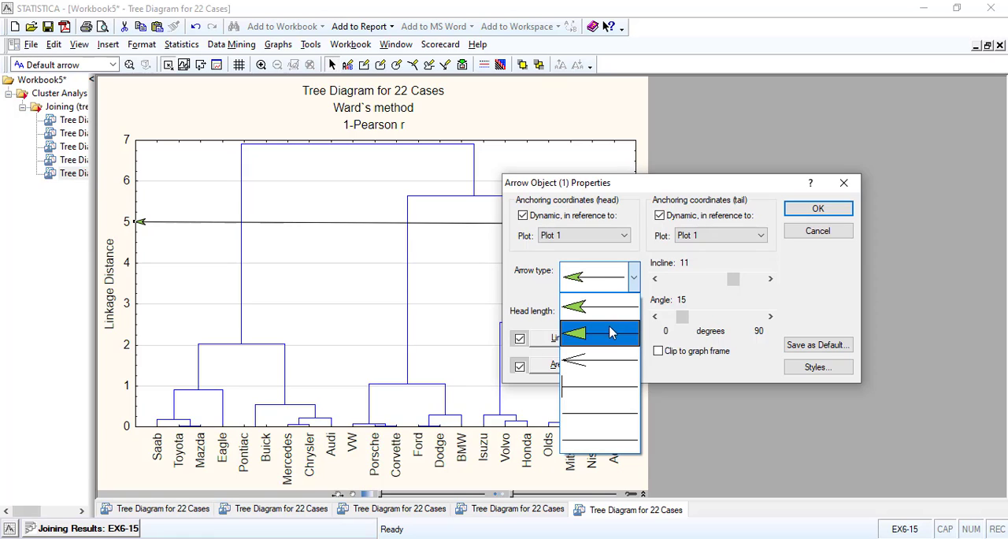
pyautogui.click(601, 359)
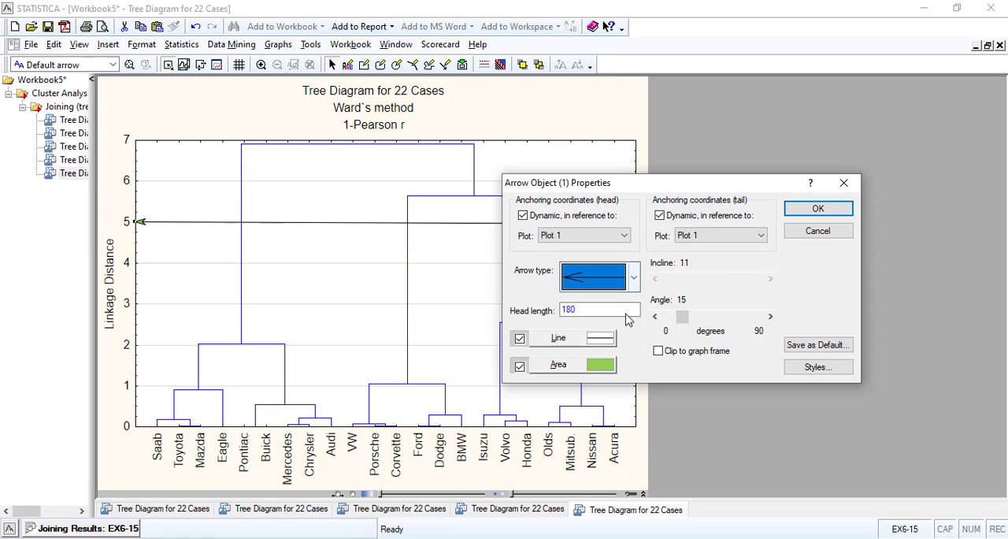
pyautogui.click(823, 209)
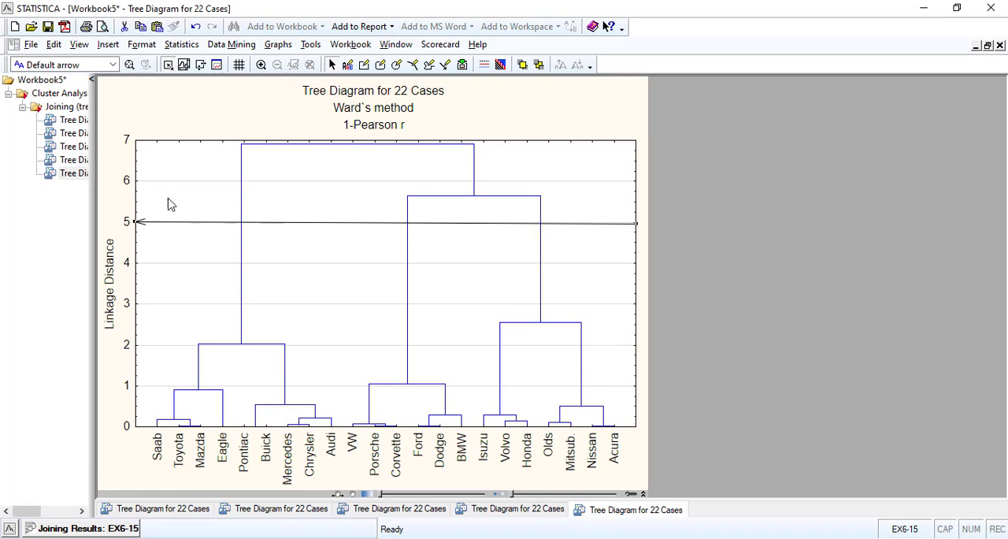
pyautogui.click(194, 120)
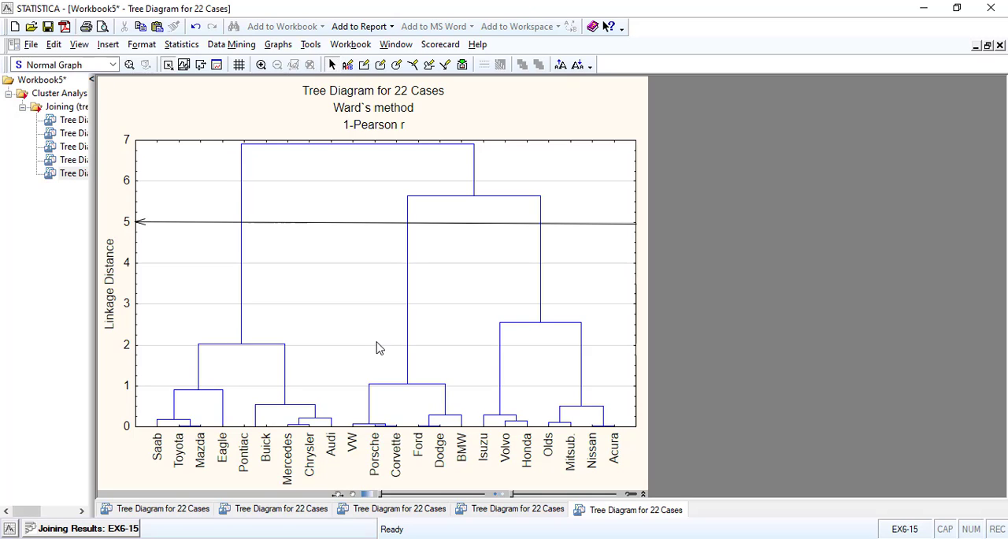
# Rerun the tree clustering with City-block (Manhattan) distances under Ward's method and create its vertical icicle plot
pyautogui.click(126, 530)
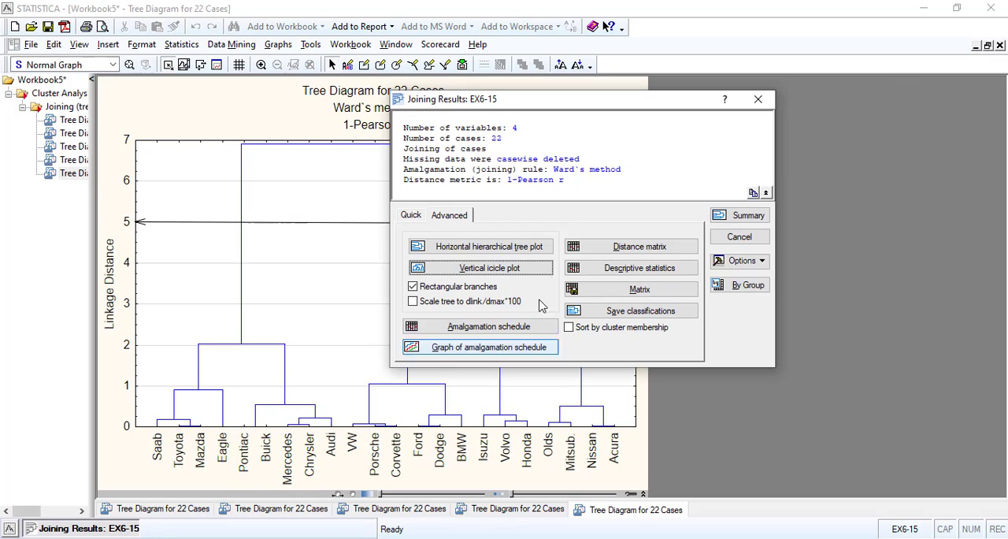
pyautogui.click(740, 238)
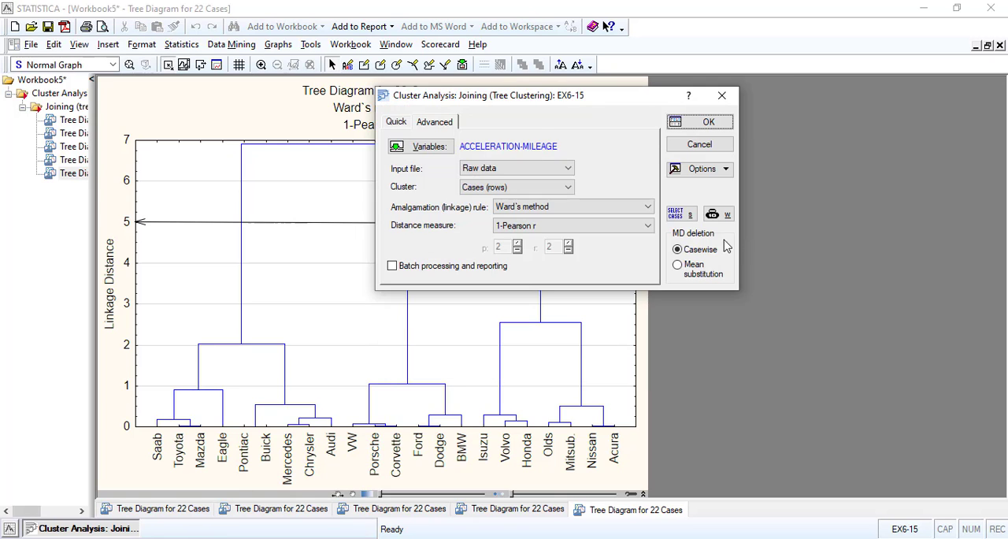
pyautogui.moveTo(531, 101); pyautogui.dragTo(523, 132)
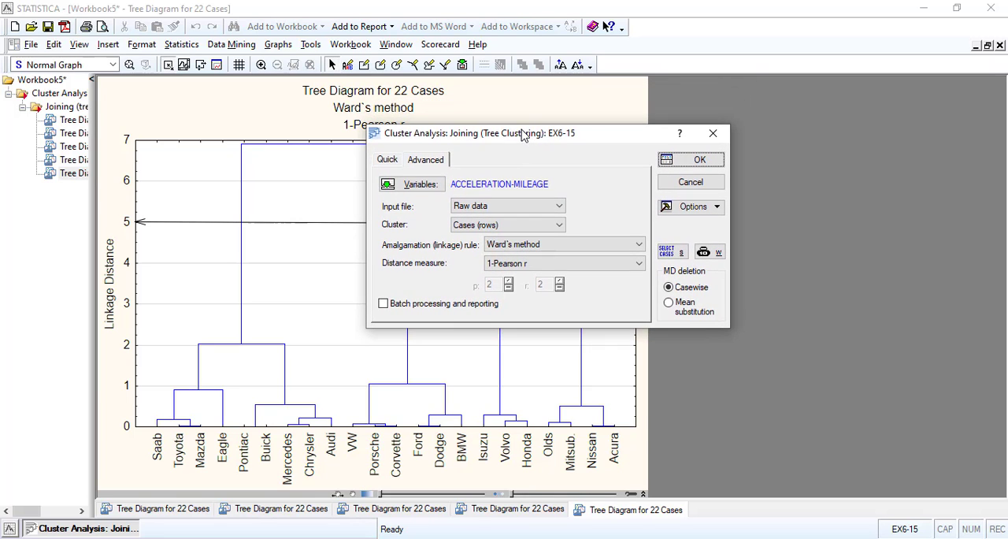
pyautogui.click(531, 265)
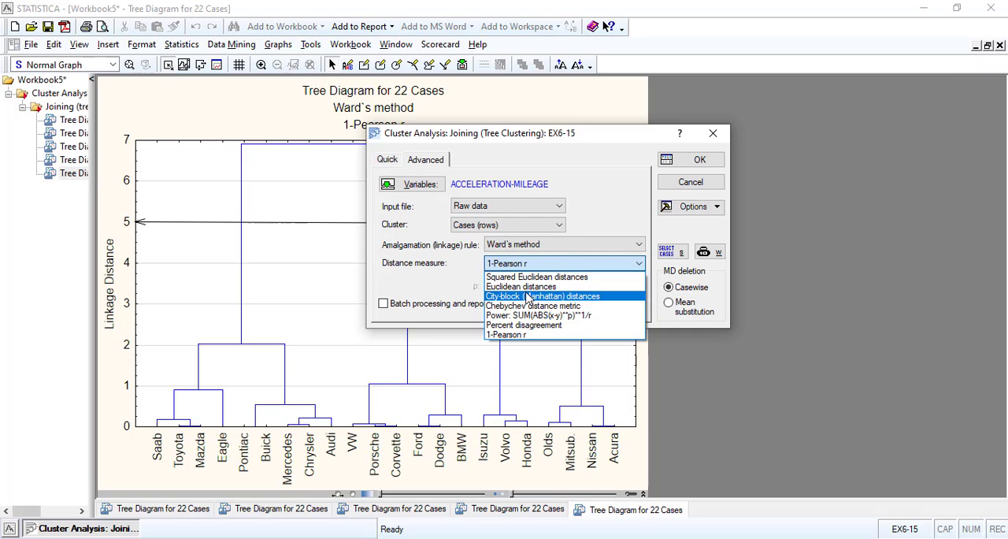
pyautogui.click(528, 297)
pyautogui.click(663, 164)
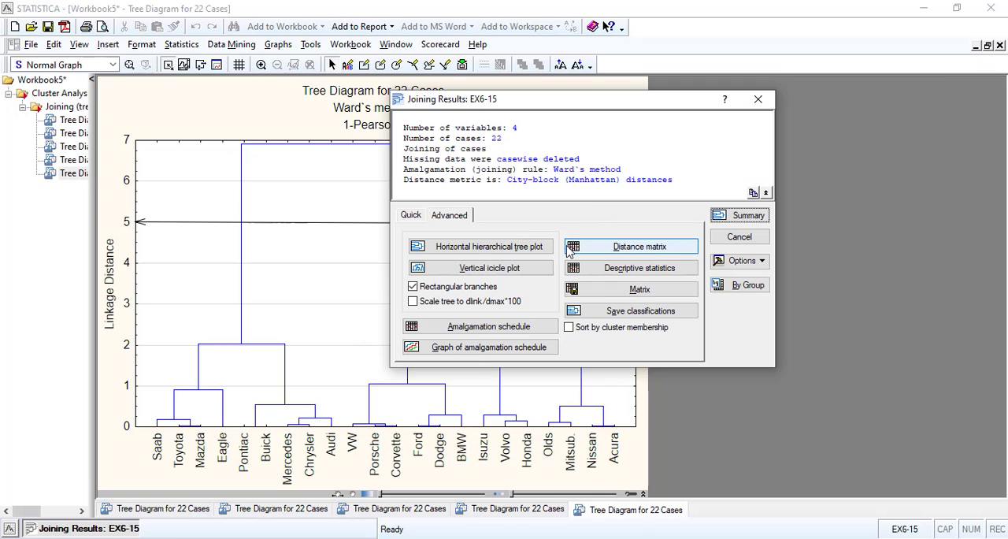
pyautogui.click(480, 268)
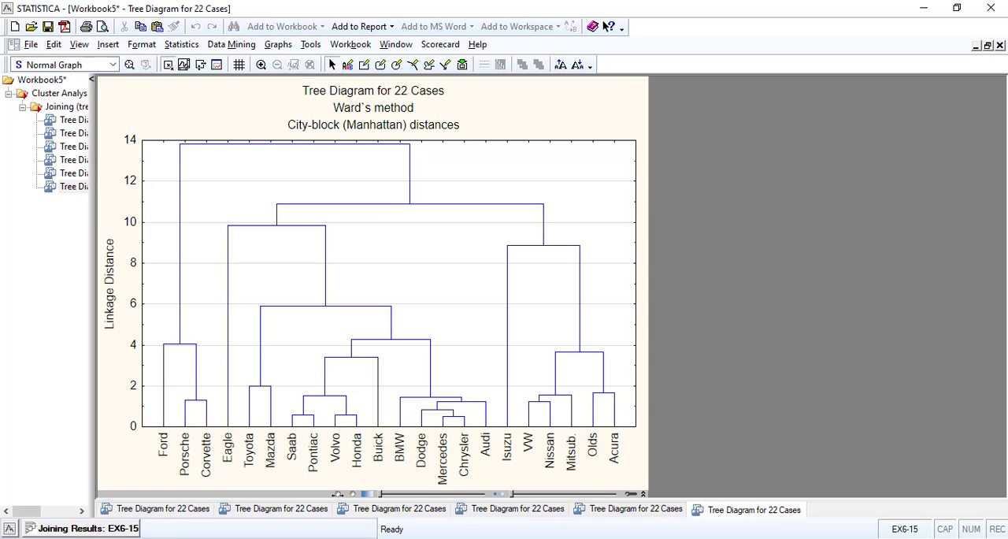
# Return to the tree clustering setup, set the distance measure to 1-Pearson r and run the clustering with Ward's method
pyautogui.click(63, 529)
pyautogui.click(740, 239)
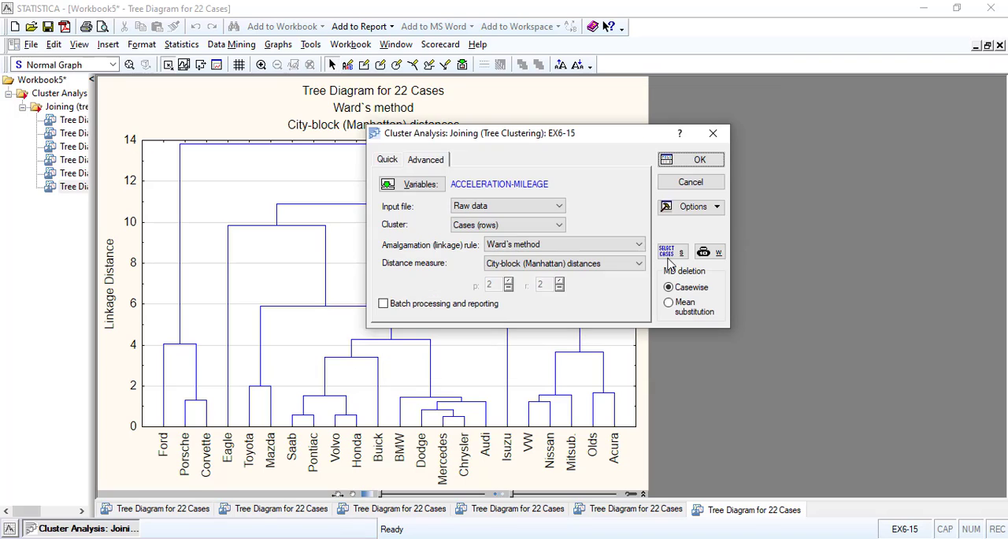
pyautogui.click(556, 264)
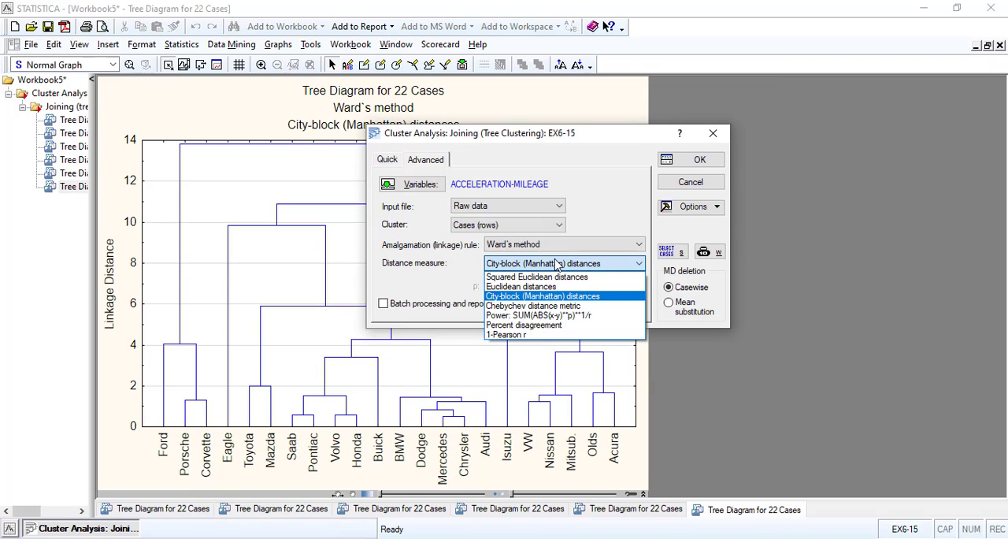
pyautogui.click(533, 334)
pyautogui.click(685, 159)
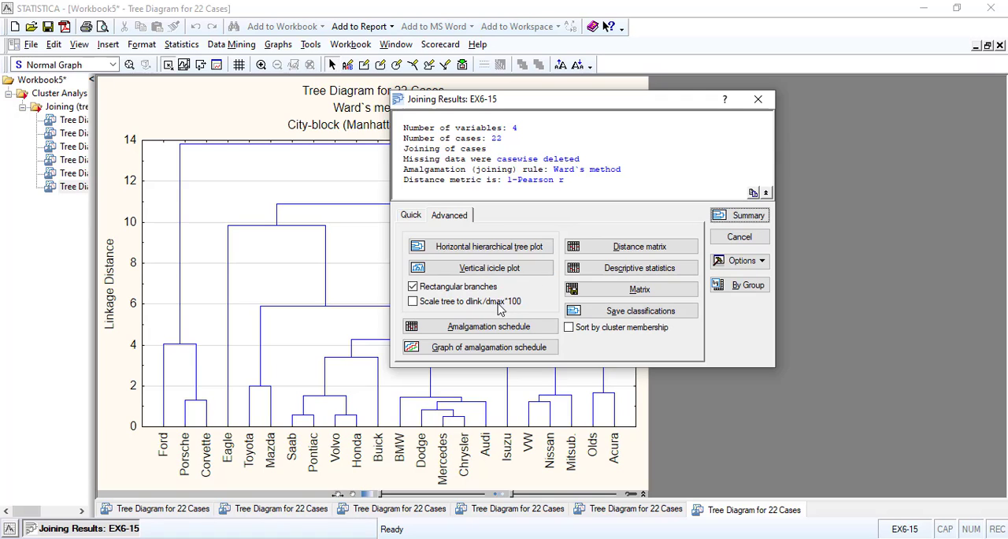
# Scale the tree to dlink/dmax*100 and create the horizontal hierarchical tree plot for the 1-Pearson r clustering
pyautogui.click(423, 304)
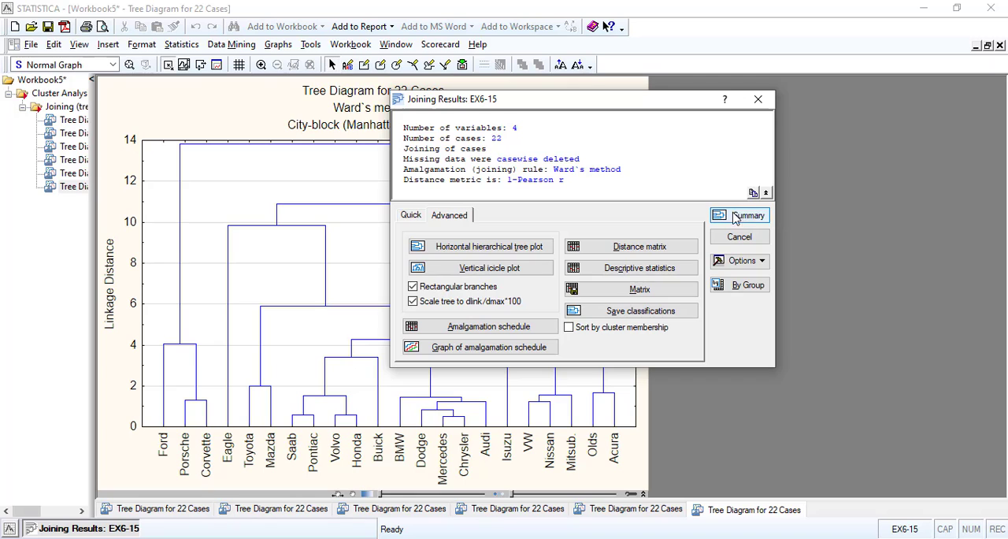
pyautogui.click(518, 249)
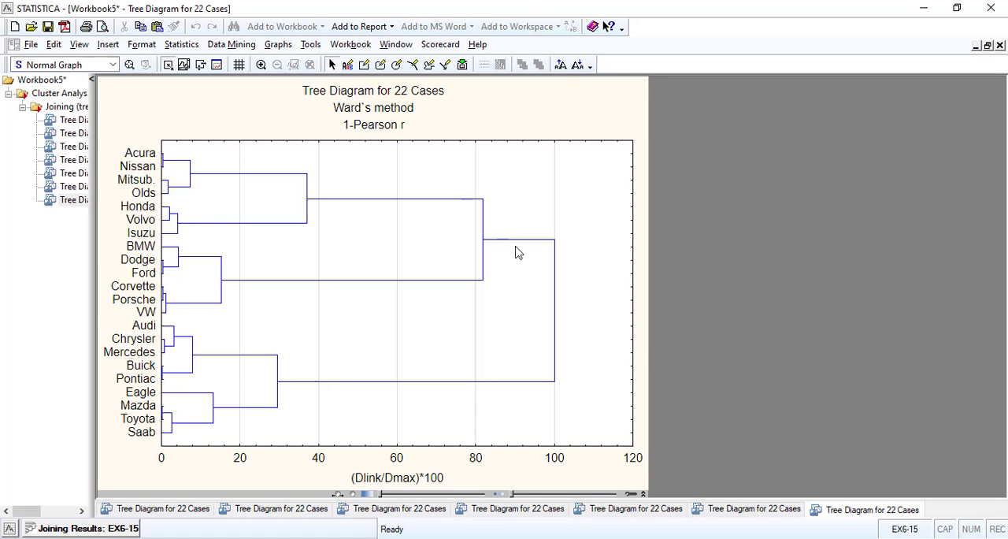
# Save the classifications with the tree cut-off line at about 60, including the MILEAGE variable alongside the cluster membership
pyautogui.click(81, 530)
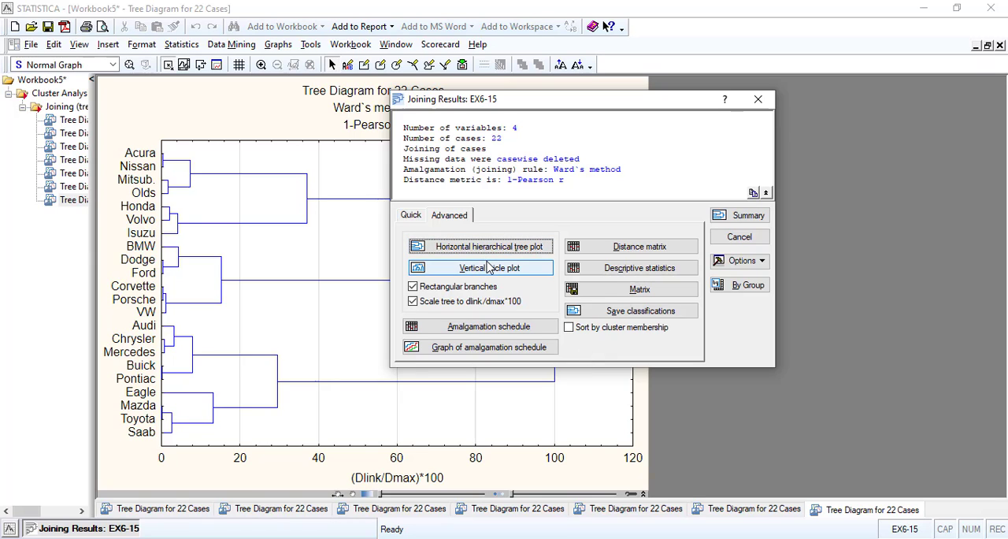
pyautogui.click(410, 215)
pyautogui.click(454, 220)
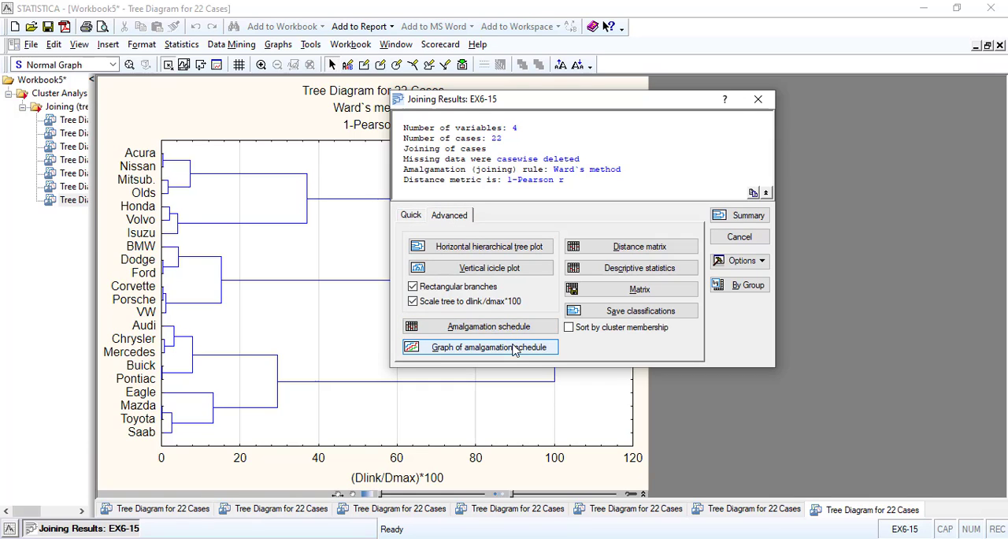
pyautogui.click(610, 312)
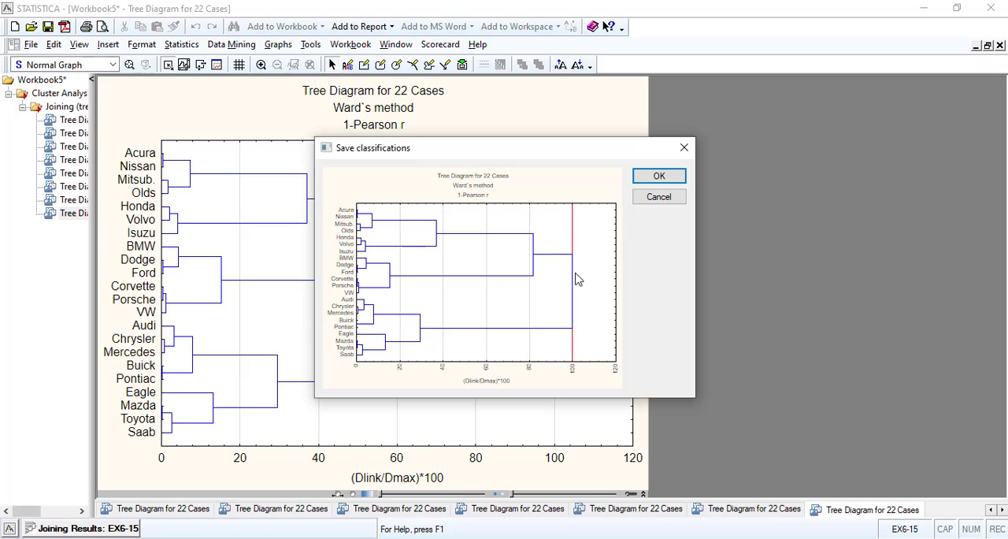
pyautogui.moveTo(575, 248); pyautogui.dragTo(489, 250)
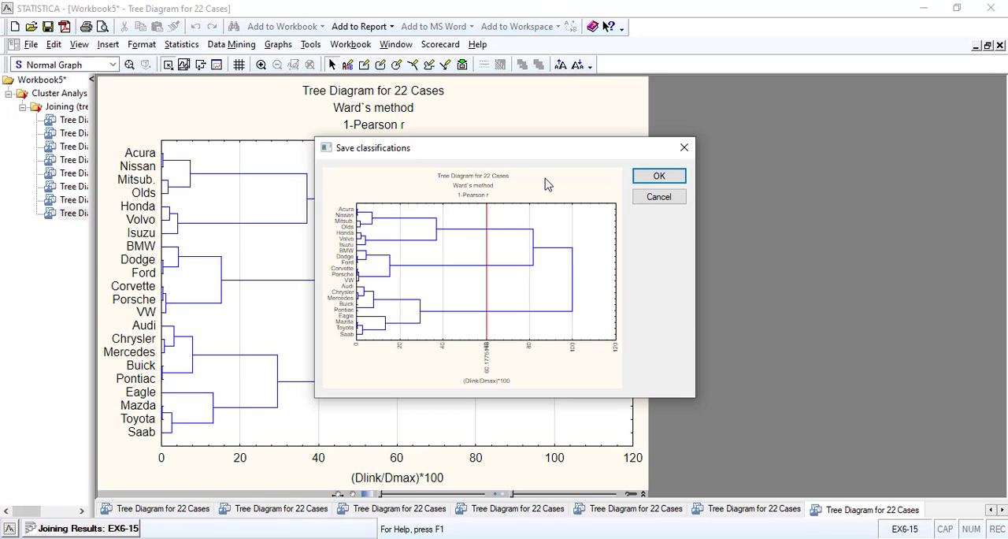
pyautogui.doubleClick(526, 236)
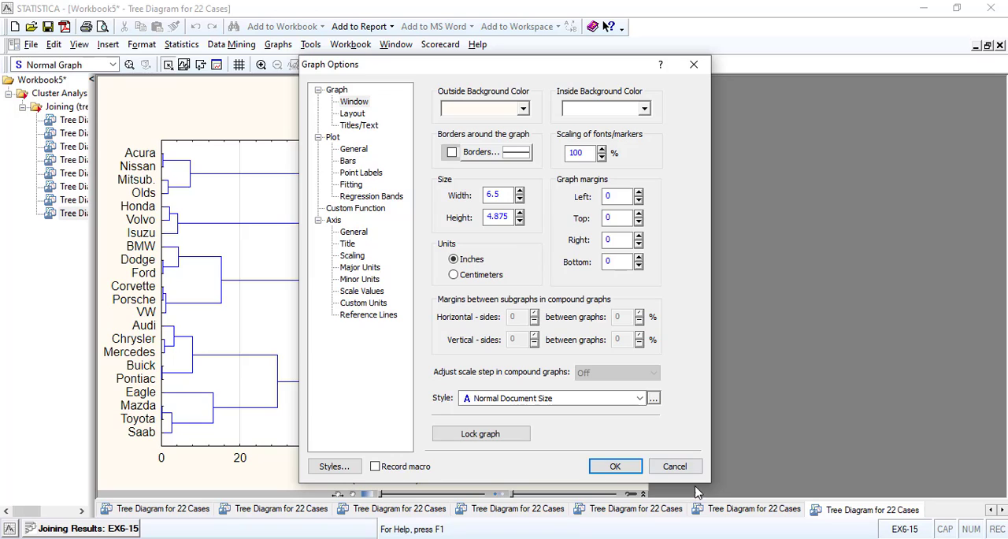
pyautogui.click(675, 466)
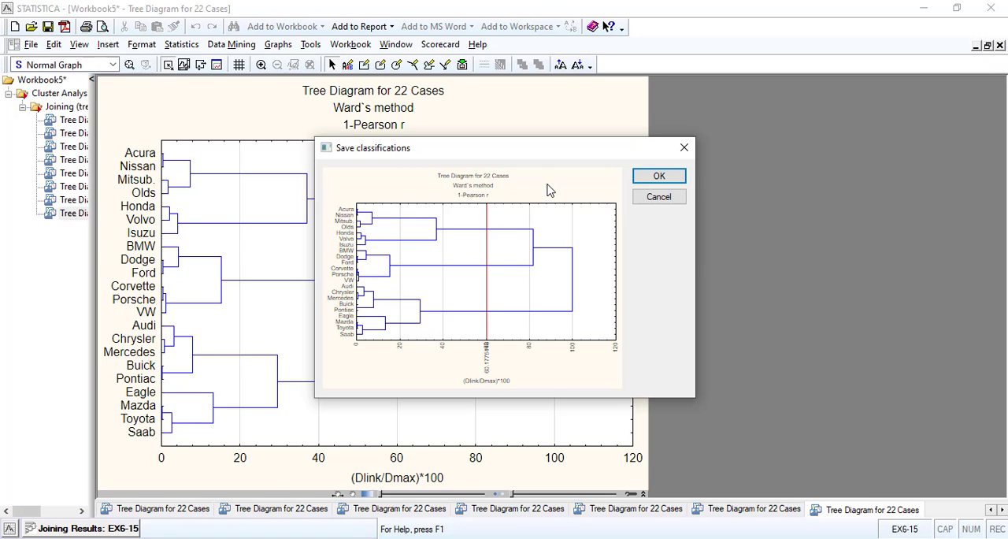
pyautogui.click(659, 176)
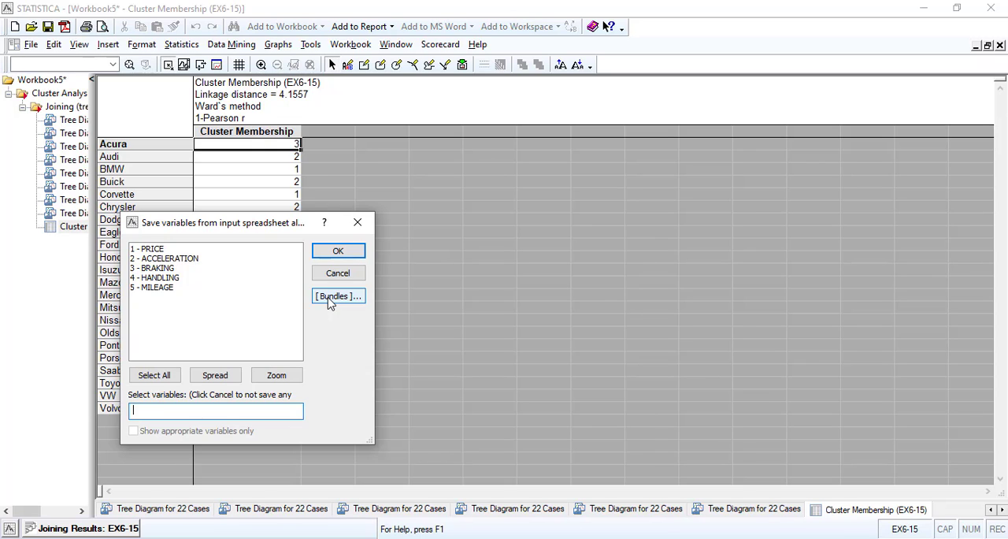
pyautogui.click(151, 287)
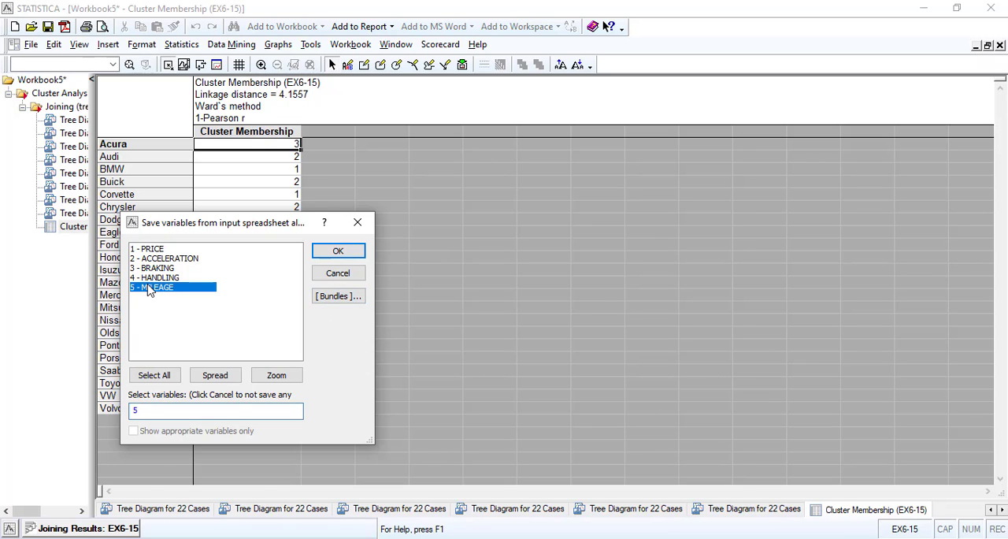
pyautogui.click(336, 250)
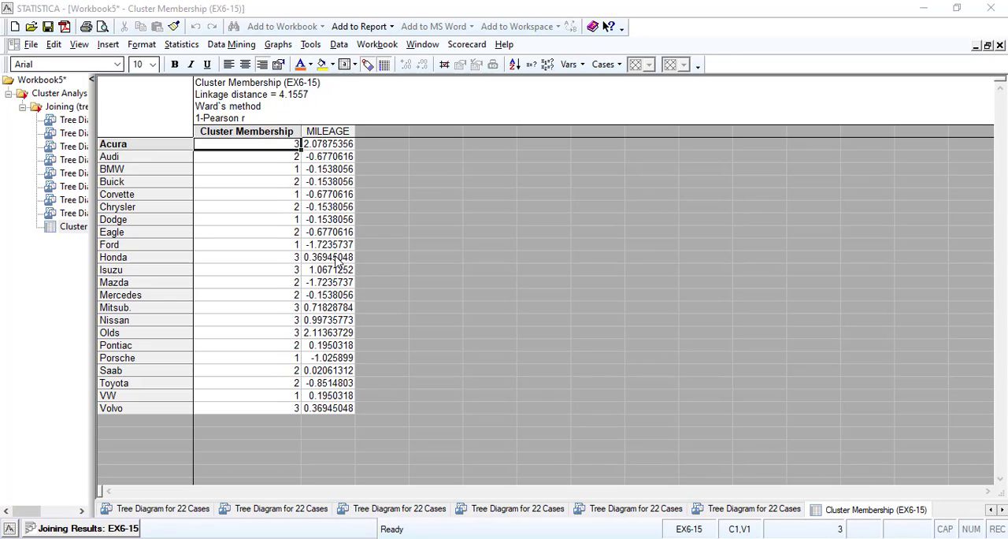
# Highlight the MILEAGE column in the cluster membership table to examine its values
pyautogui.click(326, 131)
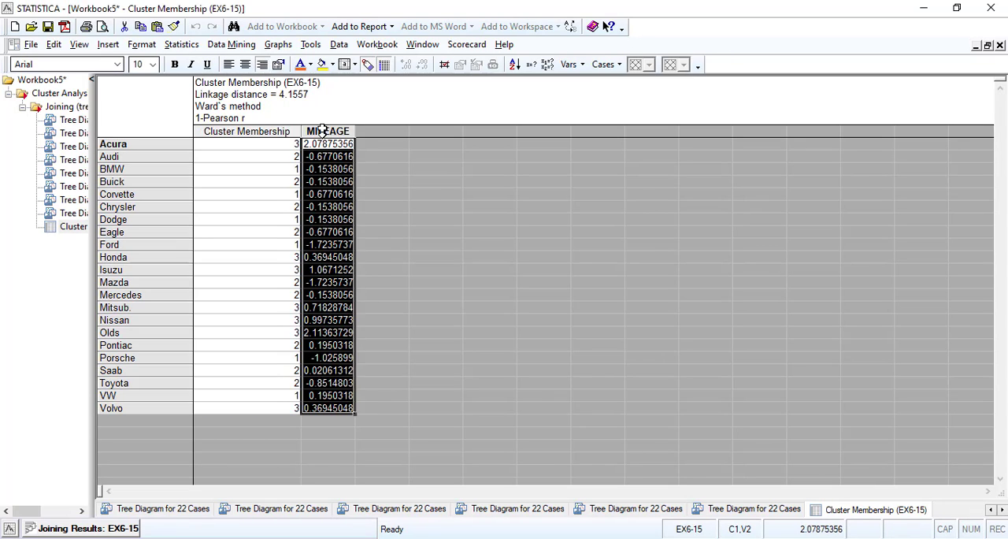
pyautogui.click(326, 205)
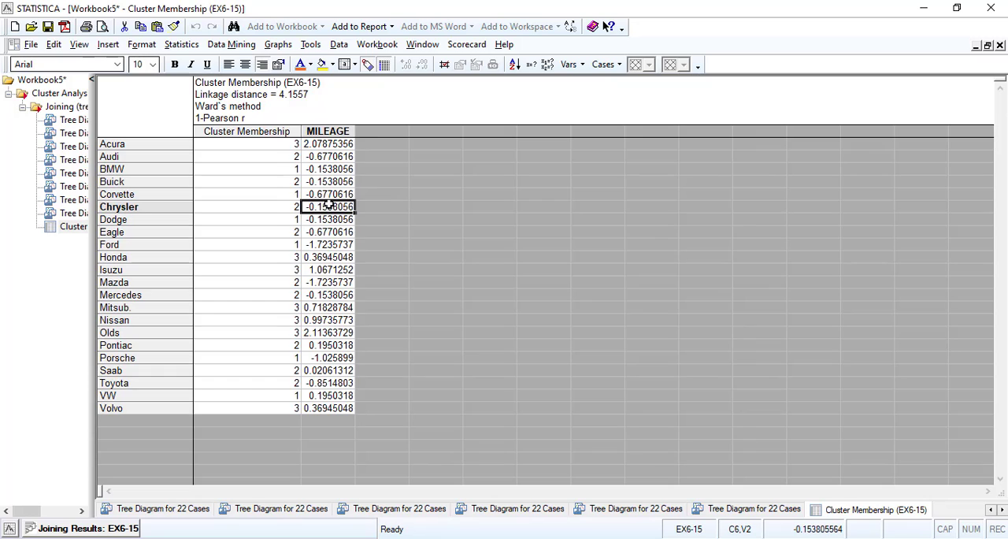
pyautogui.click(350, 132)
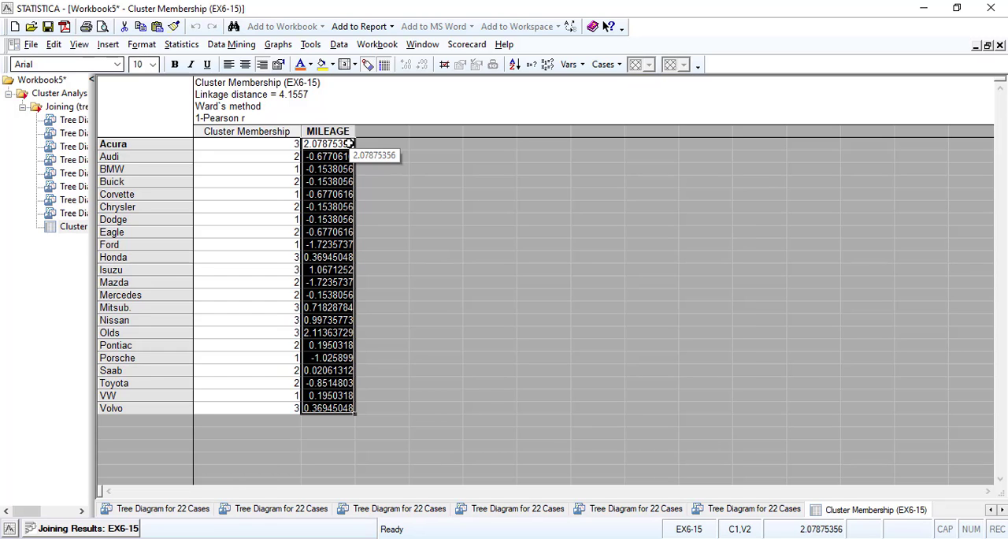
# Leave the tree clustering analysis and switch the clustering method to K-means clustering
pyautogui.click(70, 529)
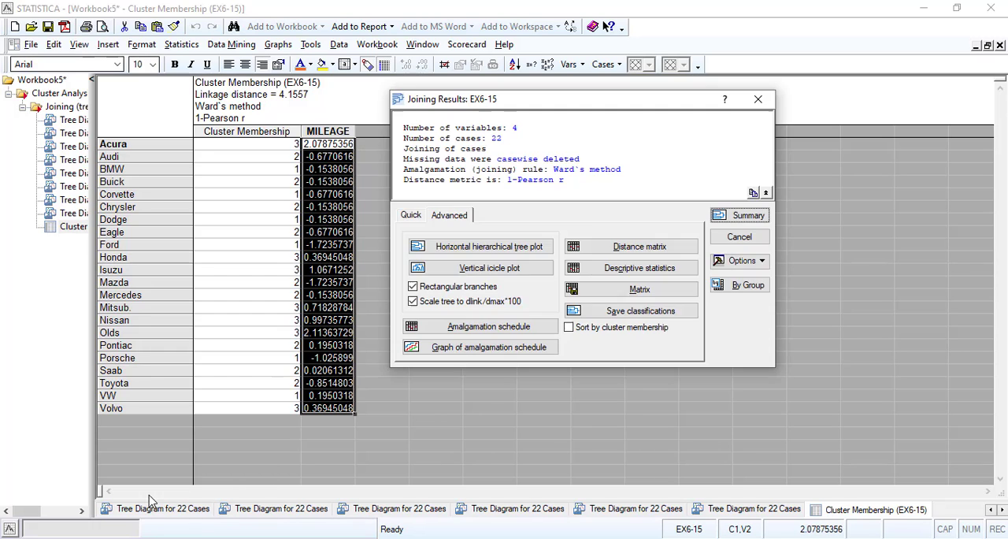
pyautogui.click(719, 236)
pyautogui.click(682, 184)
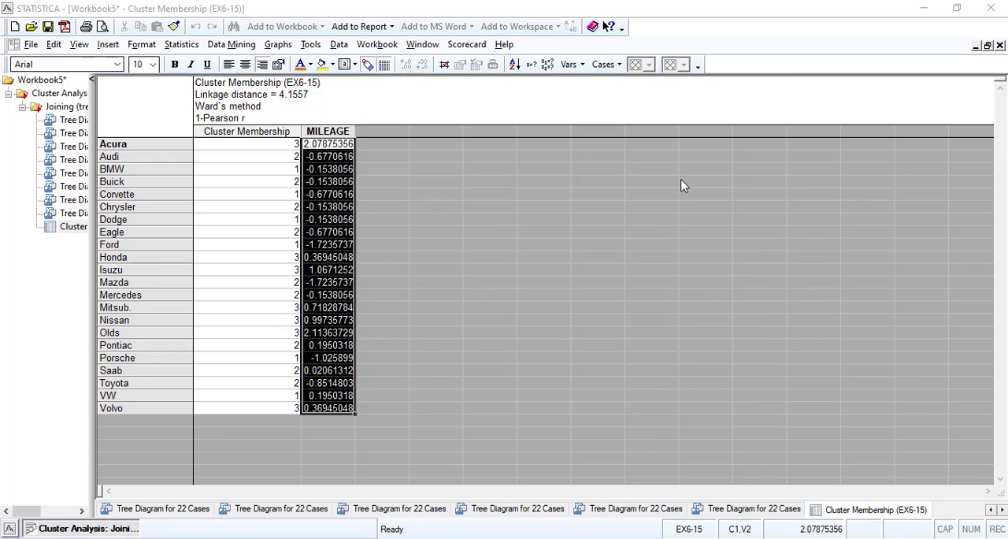
pyautogui.click(485, 300)
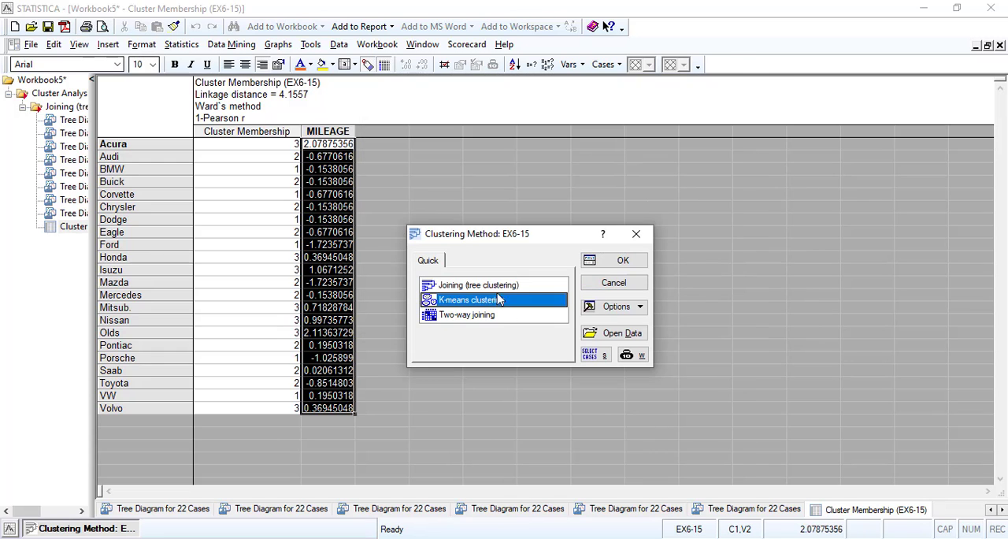
pyautogui.click(622, 260)
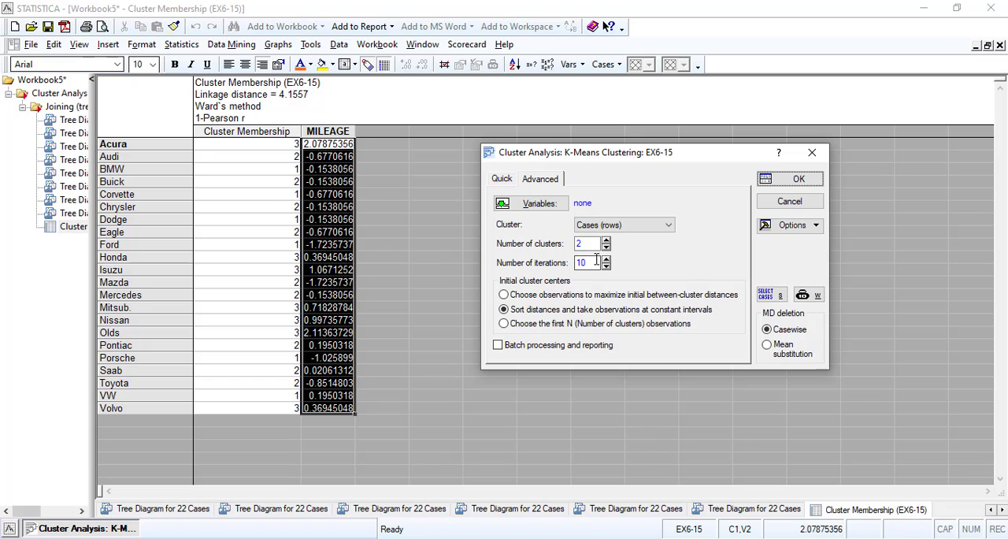
# Run K-means clustering of the cases on variables 2-5, ACCELERATION to MILEAGE, with 3 clusters
pyautogui.click(537, 203)
pyautogui.click(147, 260)
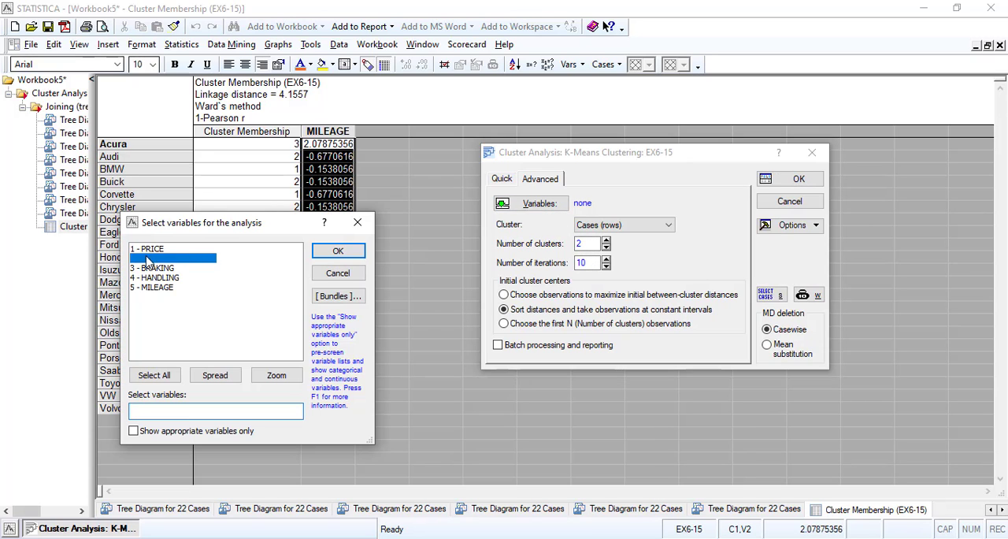
pyautogui.keyDown('shift'); pyautogui.click(162, 288); pyautogui.keyUp('shift')
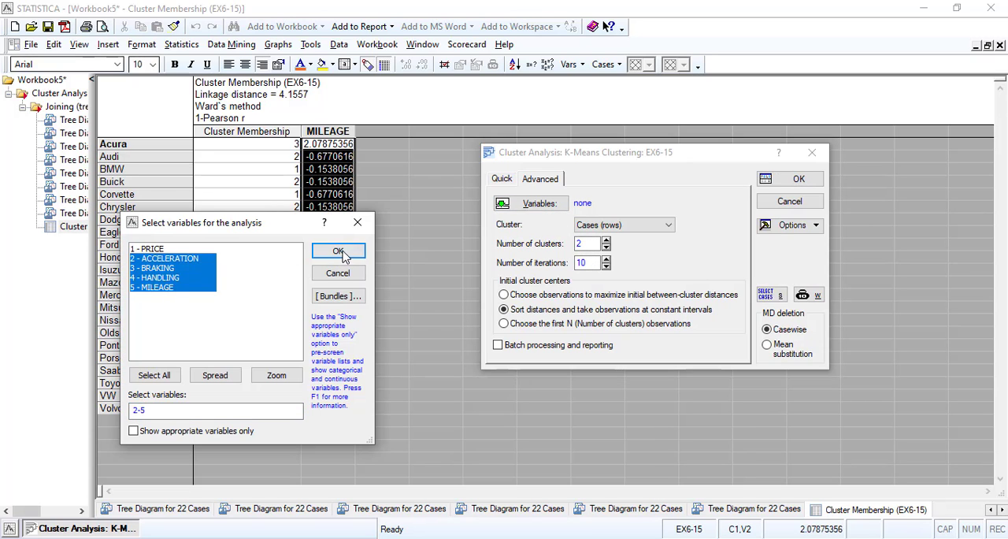
pyautogui.click(338, 251)
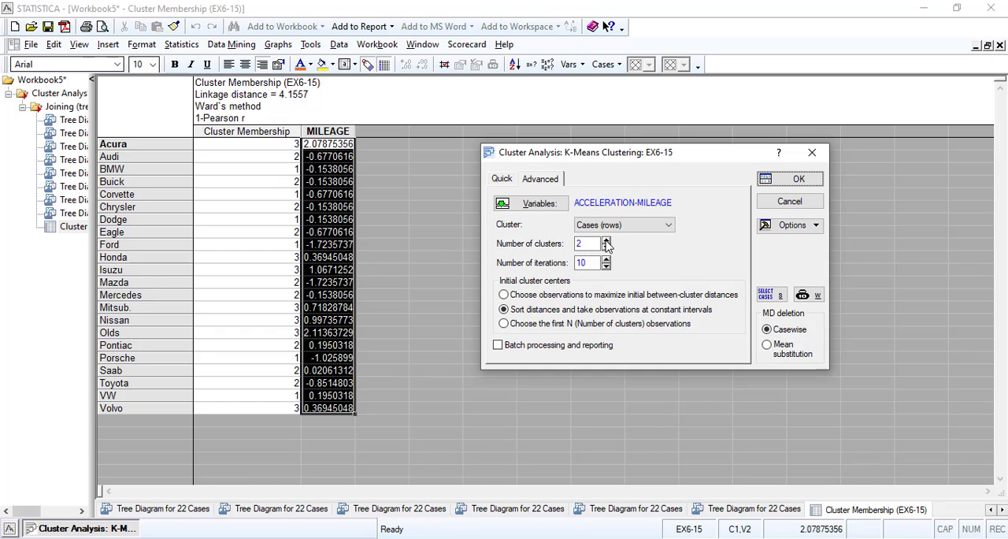
pyautogui.click(606, 242)
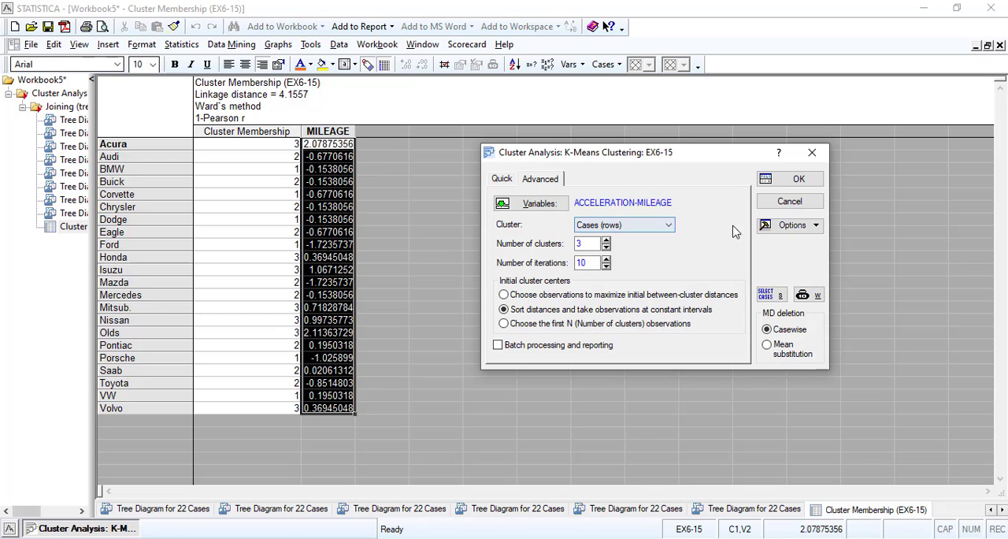
pyautogui.click(795, 179)
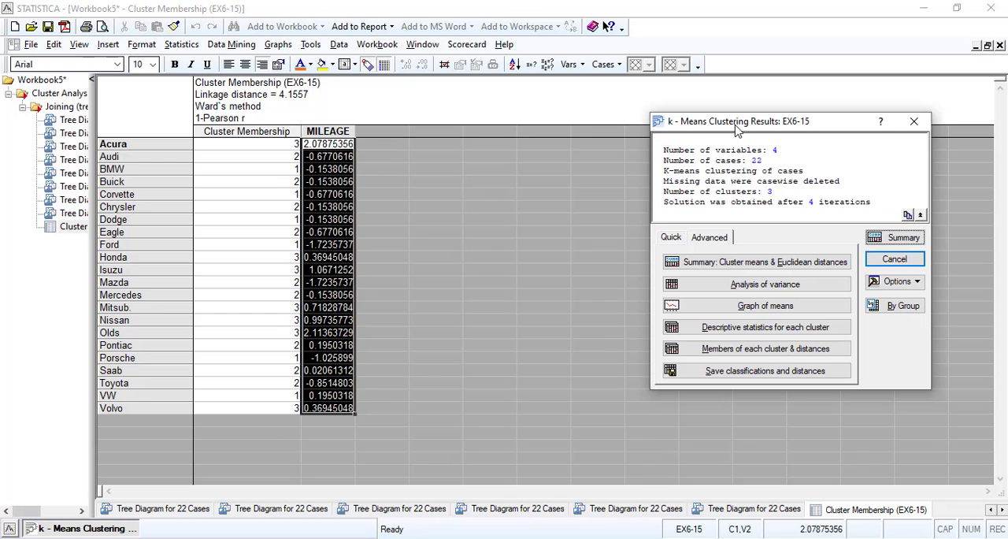
# Create the K-means summary of cluster means and Euclidean distances and review both tables
pyautogui.moveTo(736, 130); pyautogui.dragTo(661, 142)
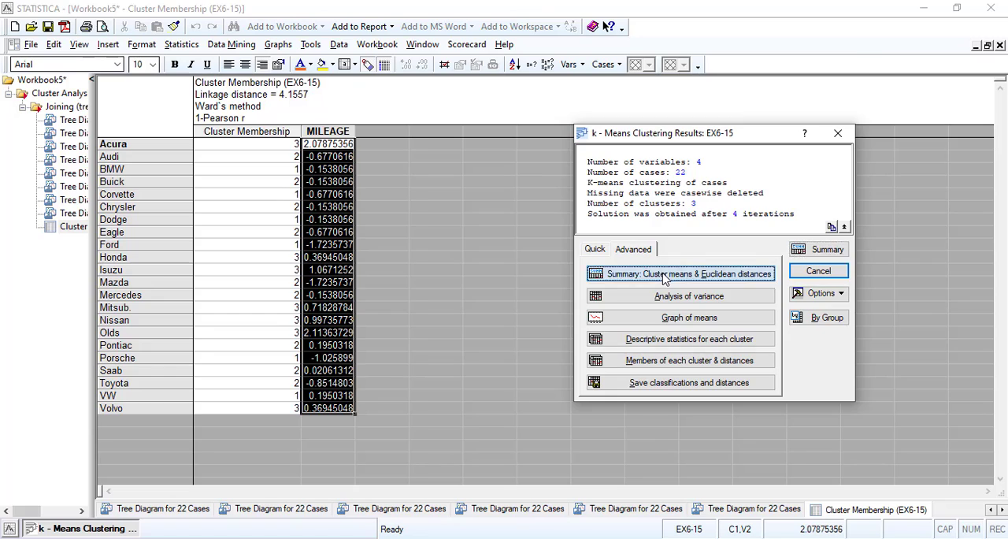
pyautogui.click(665, 276)
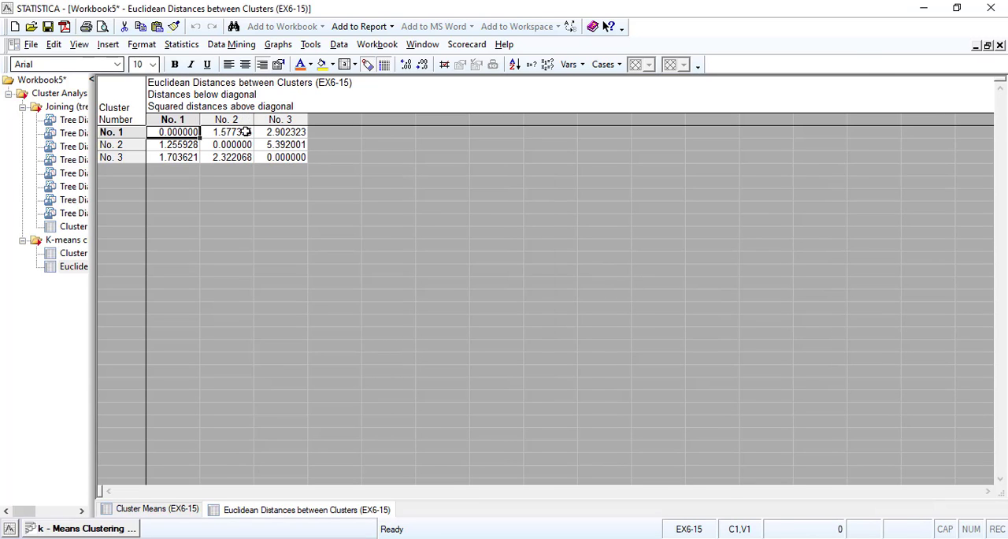
pyautogui.click(74, 253)
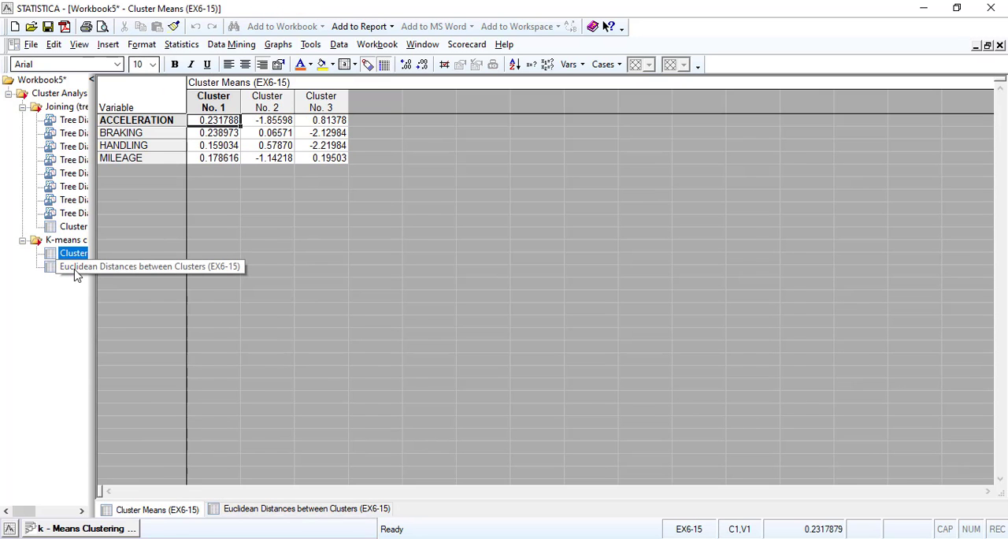
pyautogui.click(71, 266)
# Create the K-means analysis of variance table and color all its signif. p values orange
pyautogui.click(96, 530)
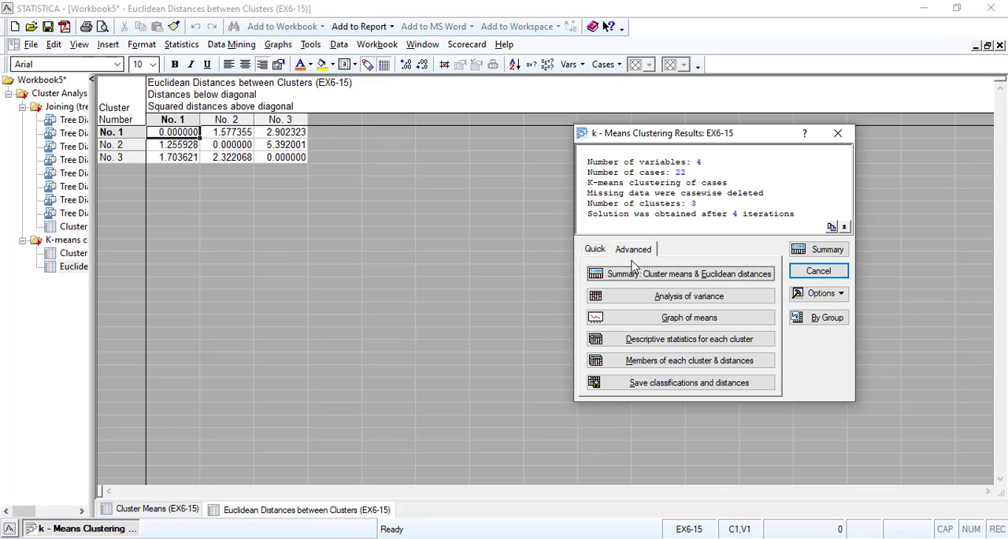
pyautogui.click(674, 298)
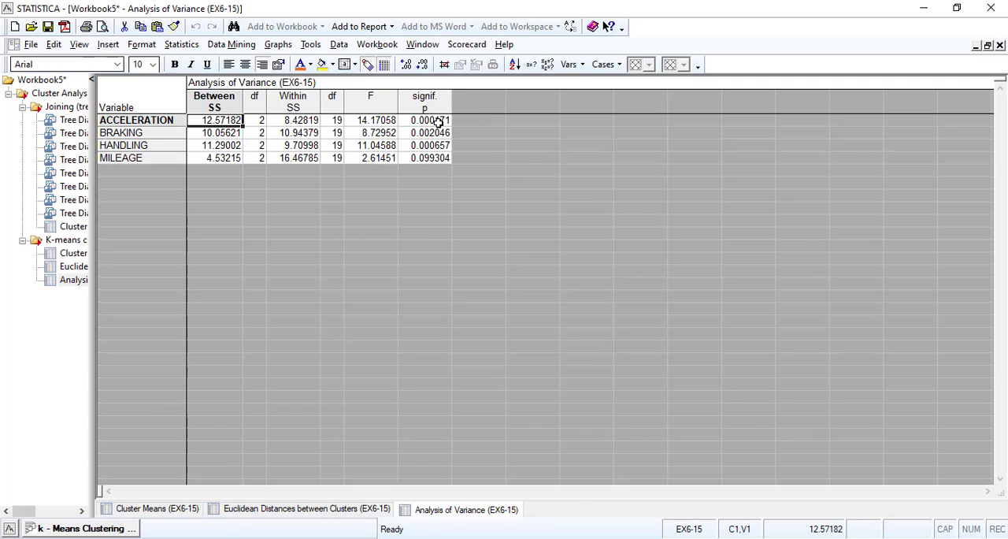
pyautogui.moveTo(439, 118); pyautogui.dragTo(441, 159)
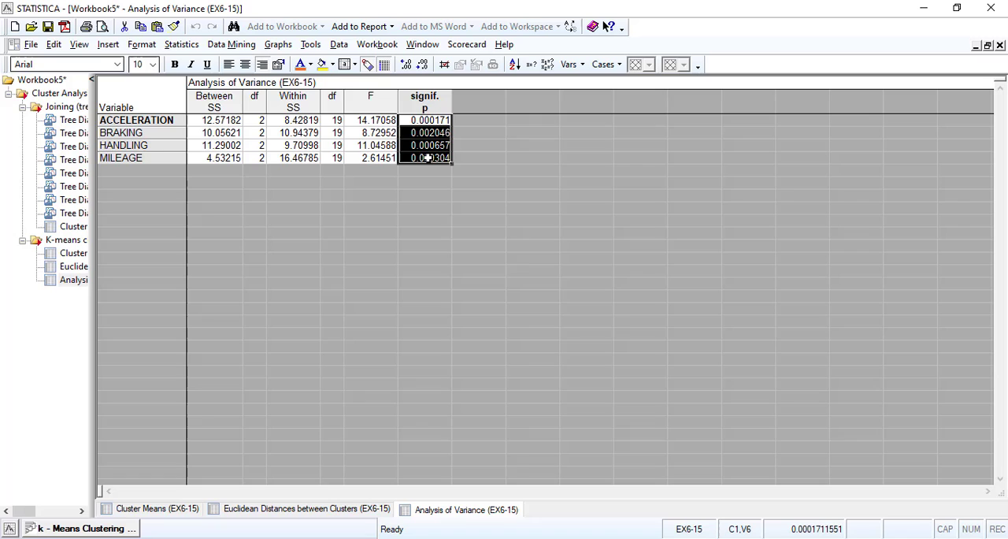
pyautogui.click(302, 66)
pyautogui.click(575, 283)
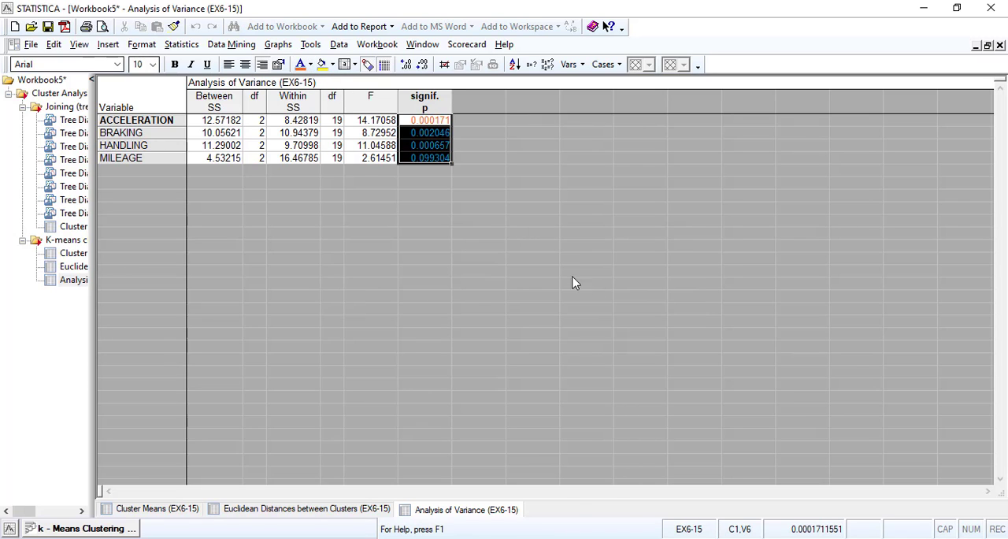
pyautogui.click(375, 134)
# Set the font color of MILEAGE's signif. p value back to black
pyautogui.click(443, 159)
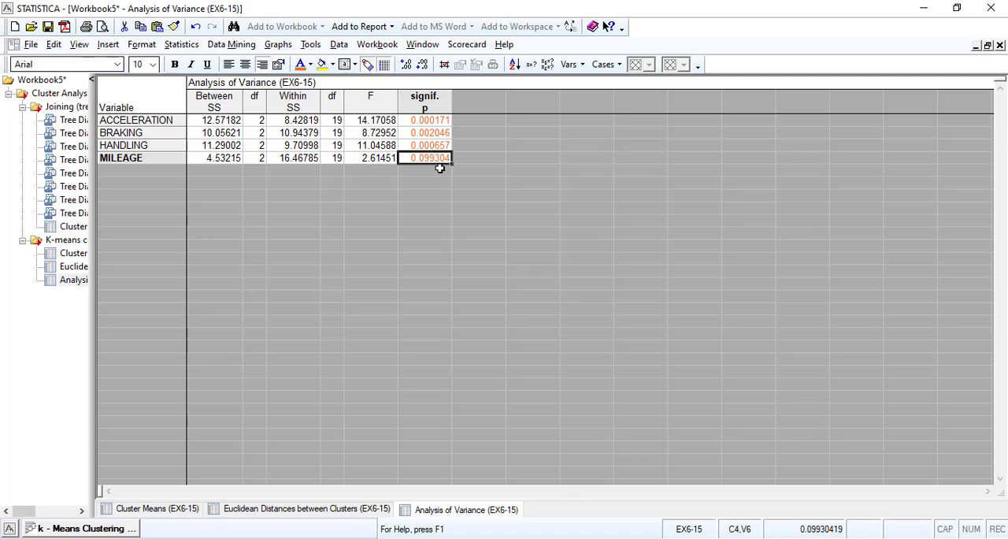
pyautogui.click(311, 65)
pyautogui.click(318, 93)
pyautogui.click(435, 146)
pyautogui.click(432, 158)
# Highlight the whole MILEAGE row of the analysis of variance table to examine its values
pyautogui.click(152, 162)
pyautogui.click(154, 157)
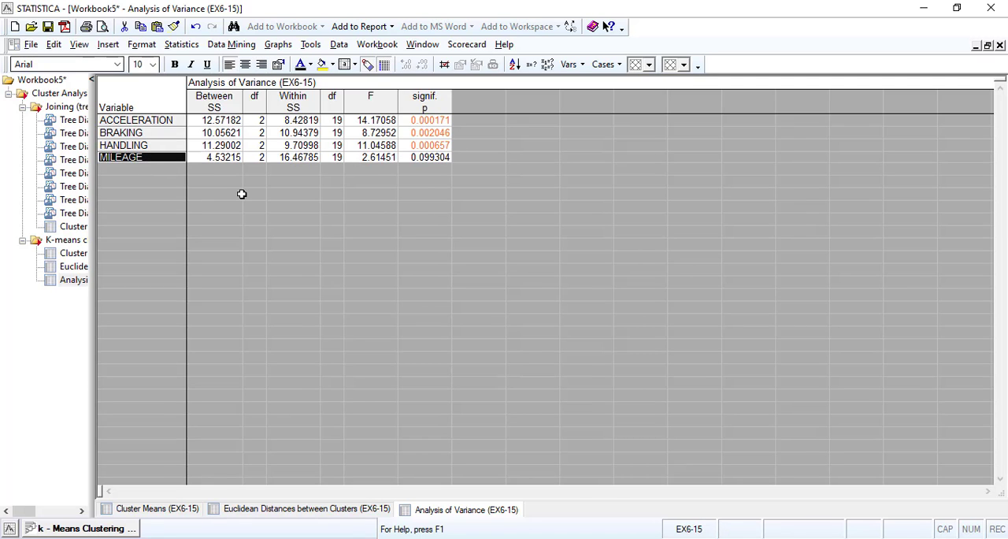
pyautogui.click(212, 158)
pyautogui.hotkey('shift', 'End')
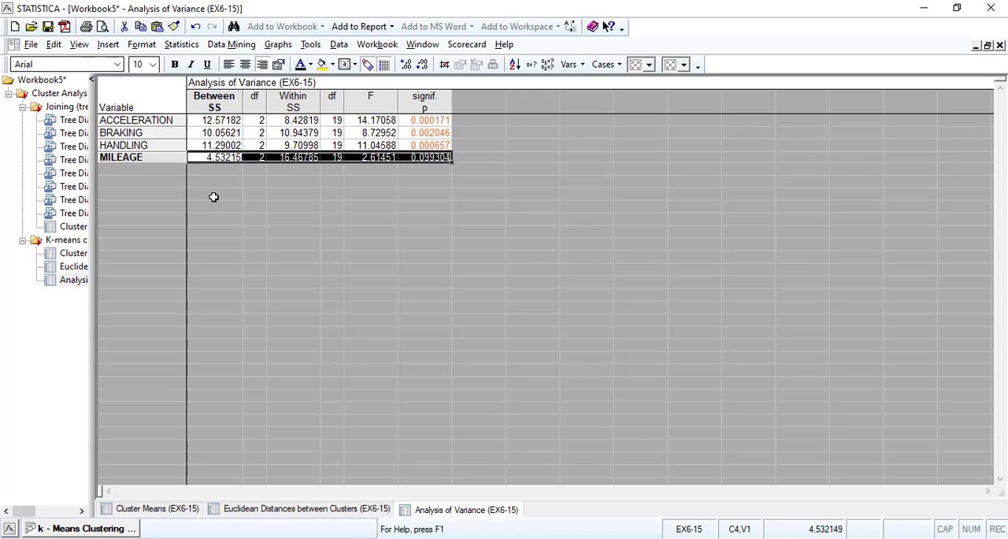
# Rerun the K-means clustering of cases with only variables 2-4, ACCELERATION, BRAKING and HANDLING, leaving out MILEAGE
pyautogui.click(41, 529)
pyautogui.click(819, 276)
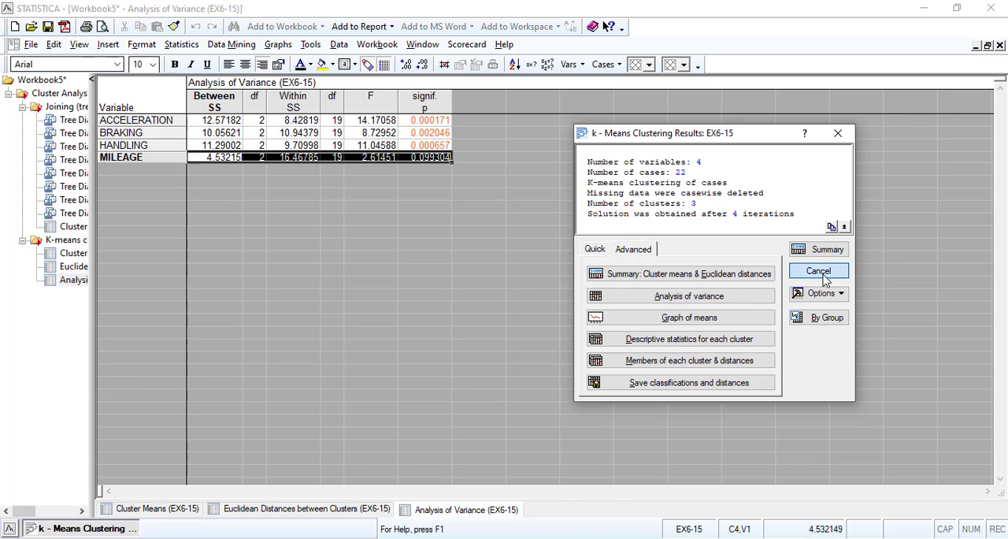
pyautogui.click(547, 206)
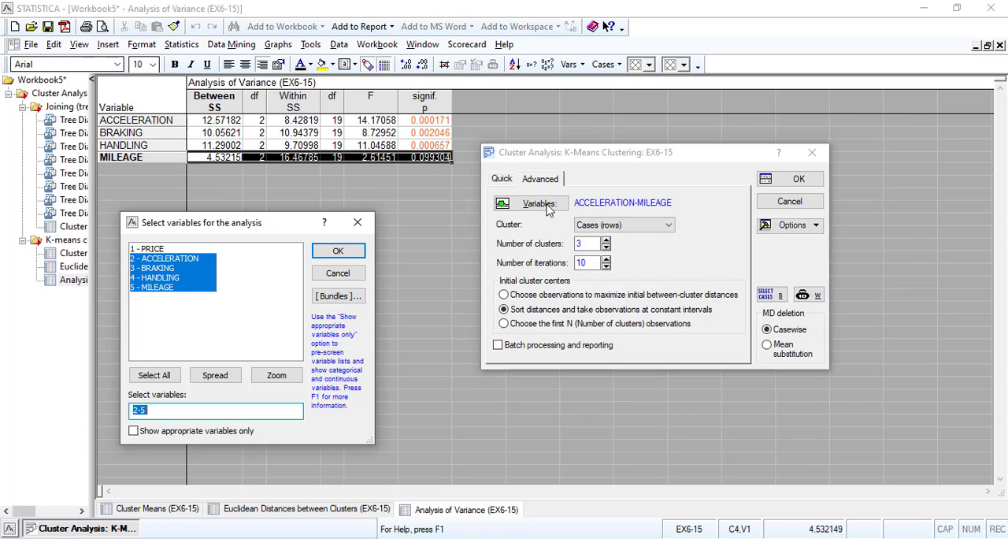
pyautogui.keyDown('ctrl'); pyautogui.click(161, 289); pyautogui.keyUp('ctrl')
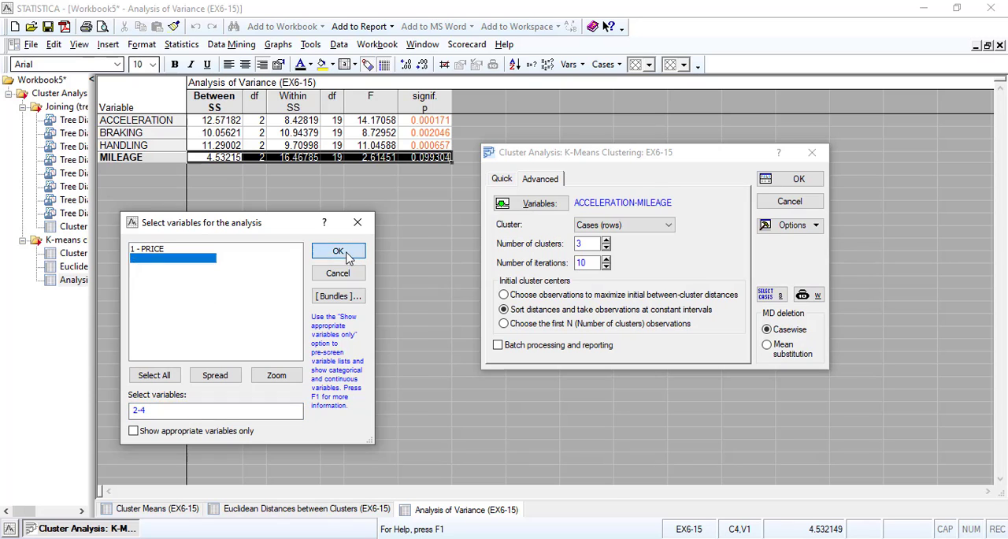
pyautogui.click(336, 250)
pyautogui.click(797, 180)
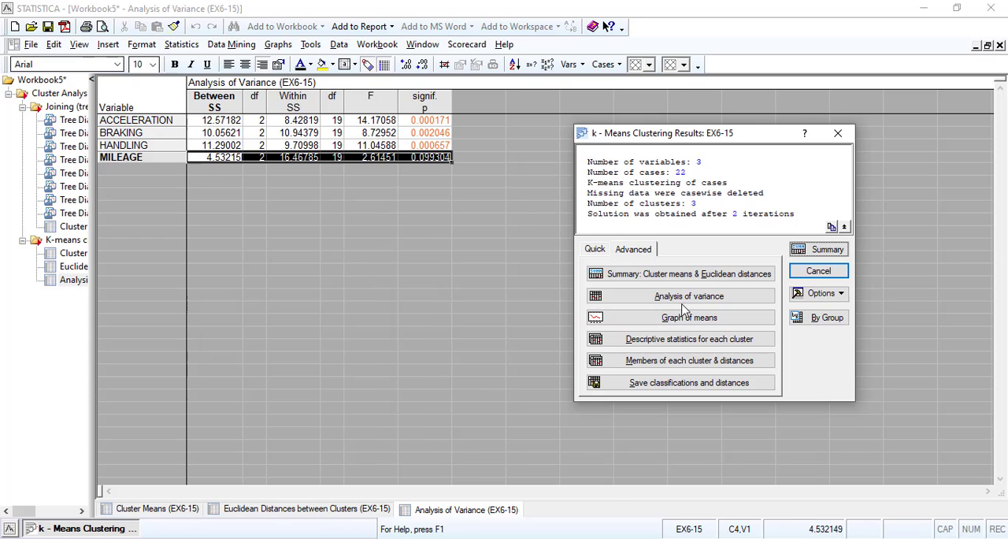
# Create the cluster means and Euclidean distances summary for the three-variable K-means solution and review both tables
pyautogui.click(674, 275)
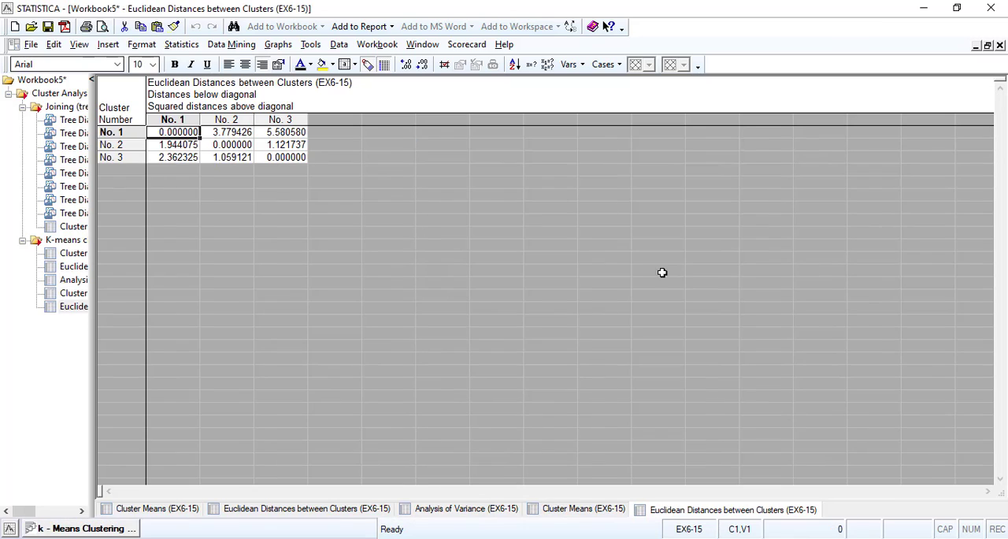
pyautogui.click(75, 295)
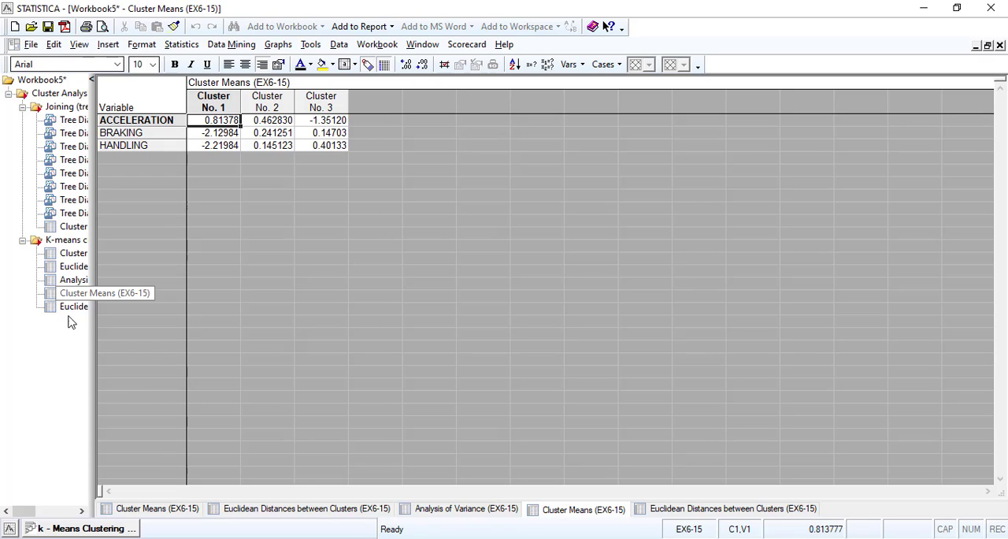
pyautogui.click(71, 306)
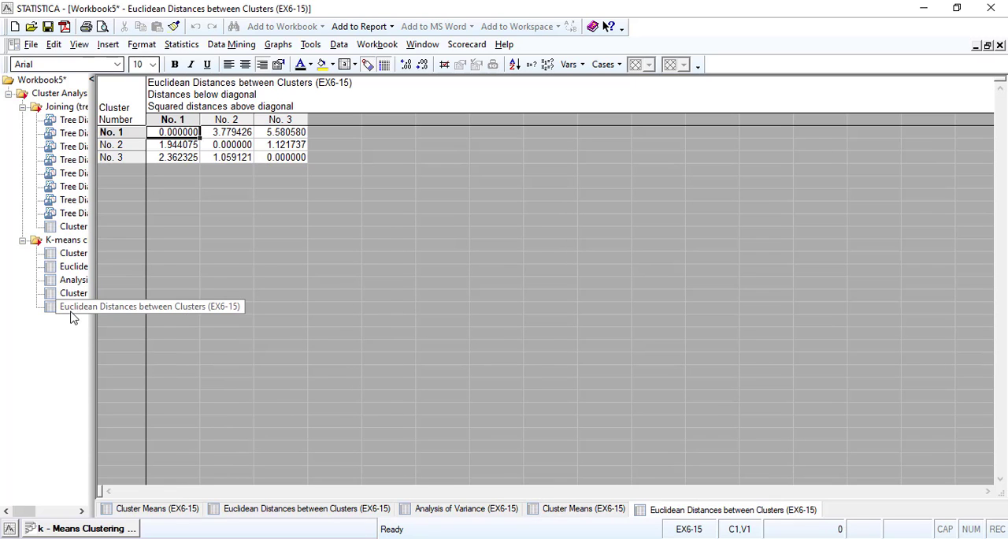
# Create the analysis of variance table for the three-variable solution and examine the signif. p values of HANDLING, BRAKING and ACCELERATION
pyautogui.click(63, 528)
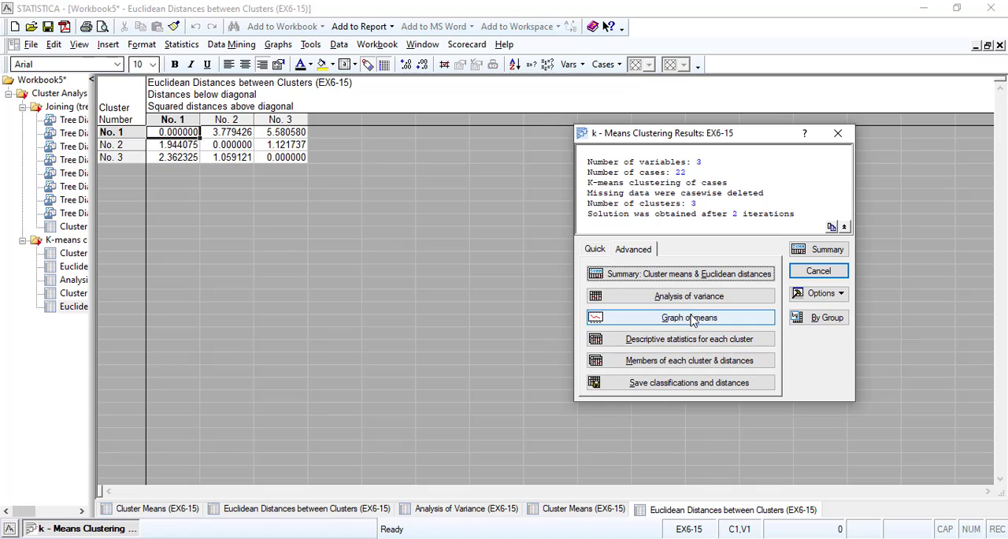
pyautogui.click(687, 299)
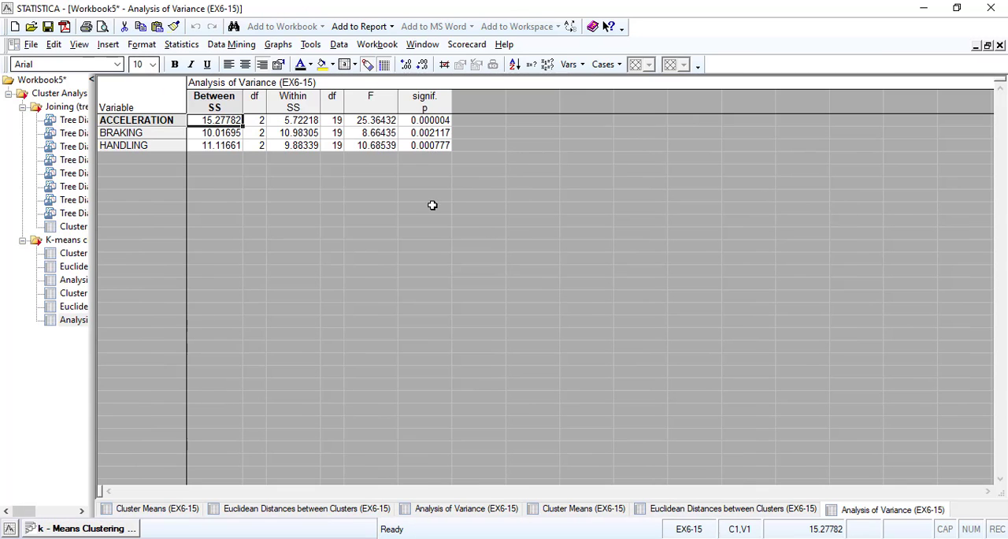
pyautogui.click(433, 145)
pyautogui.click(434, 132)
pyautogui.click(438, 119)
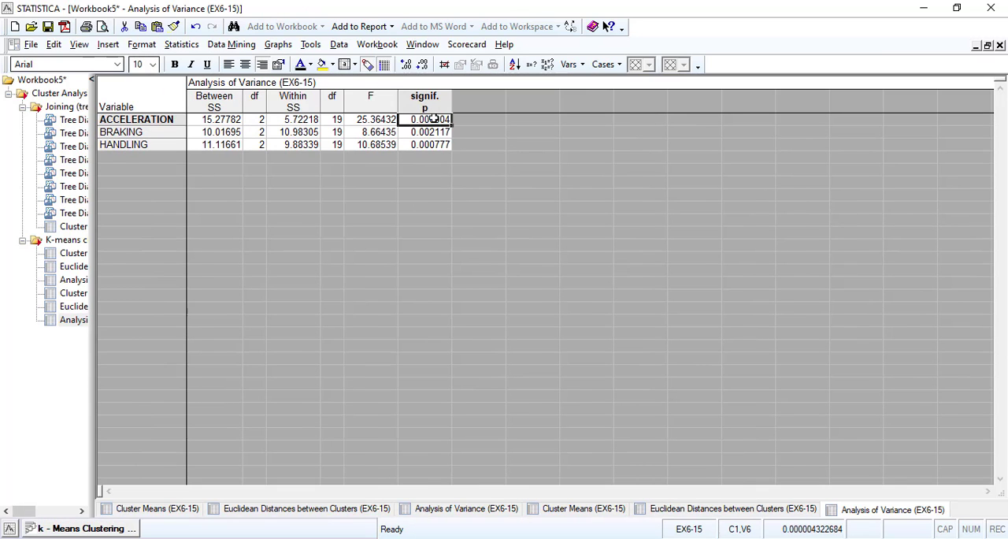
# Plot the graph of means for each cluster across ACCELERATION, BRAKING and HANDLING
pyautogui.click(82, 528)
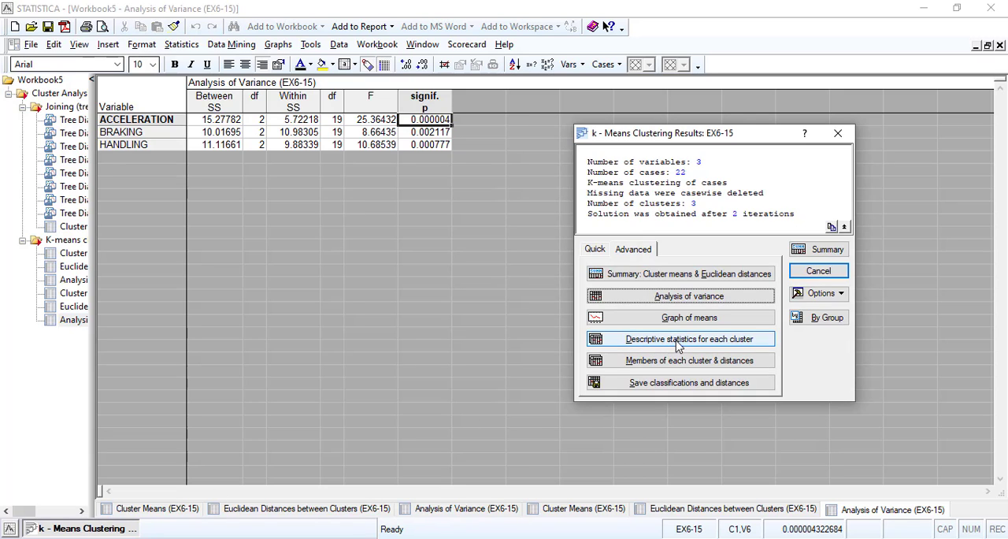
pyautogui.click(687, 318)
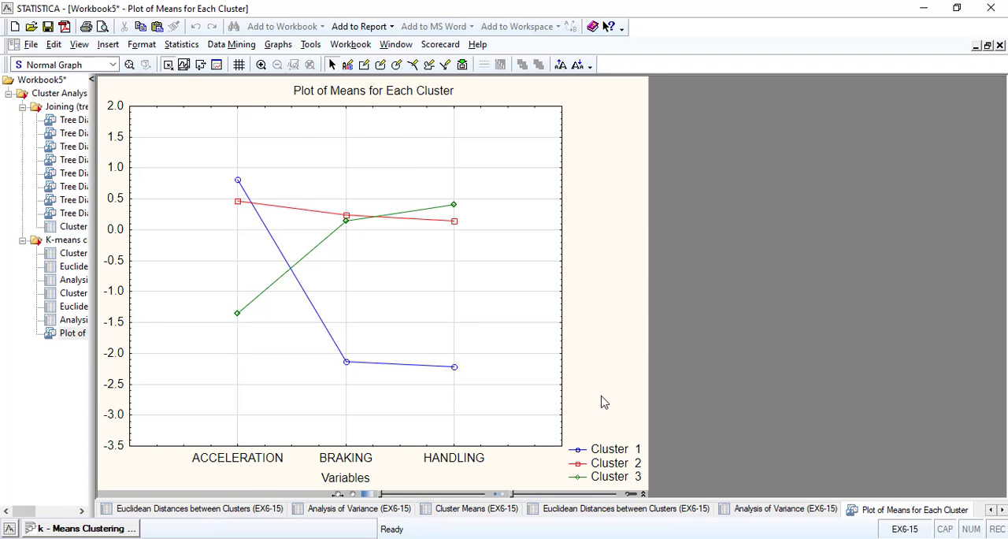
# Switch to the saved classifications spreadsheet and start a one-way ANOVA using the quick specs dialog
pyautogui.hotkey('ctrl', 'Tab')
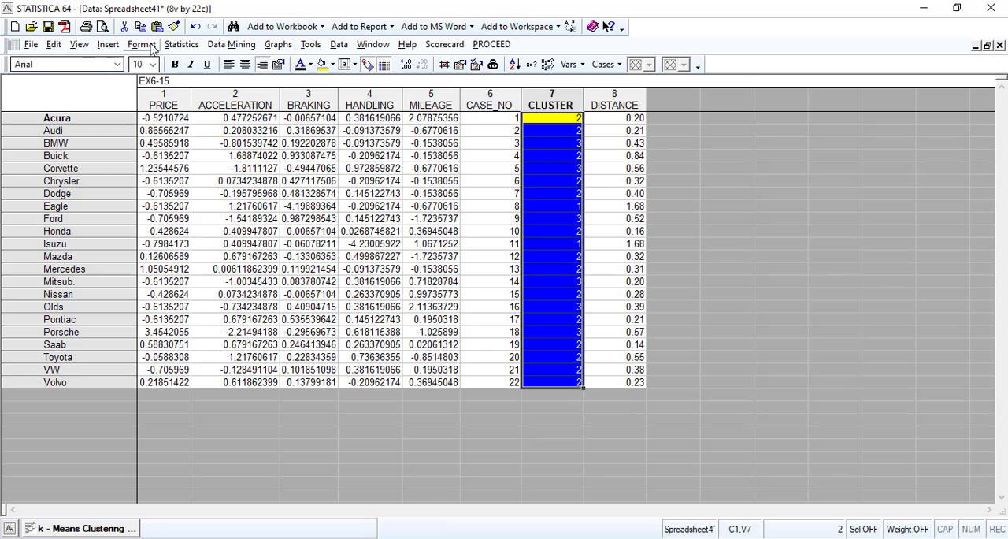
pyautogui.click(181, 44)
pyautogui.click(201, 106)
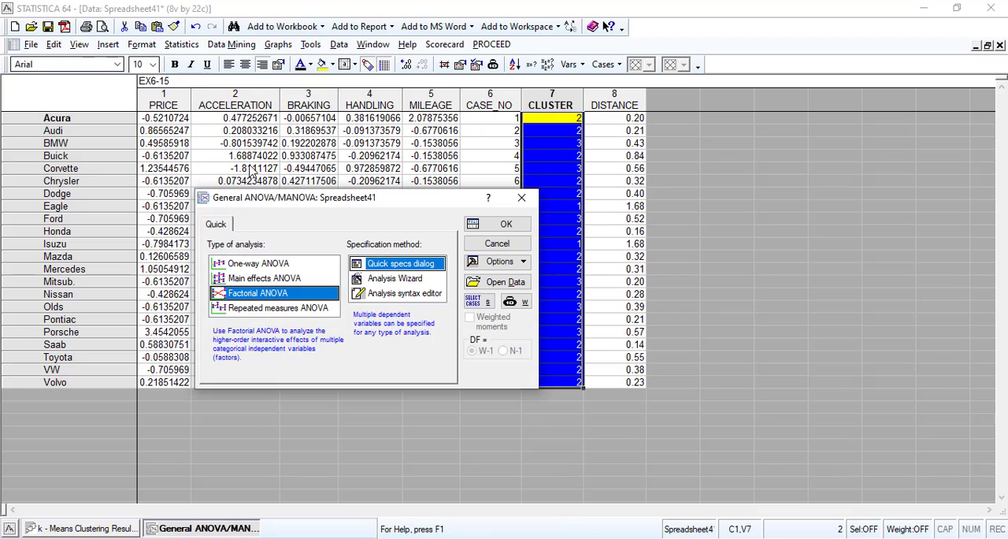
pyautogui.click(263, 265)
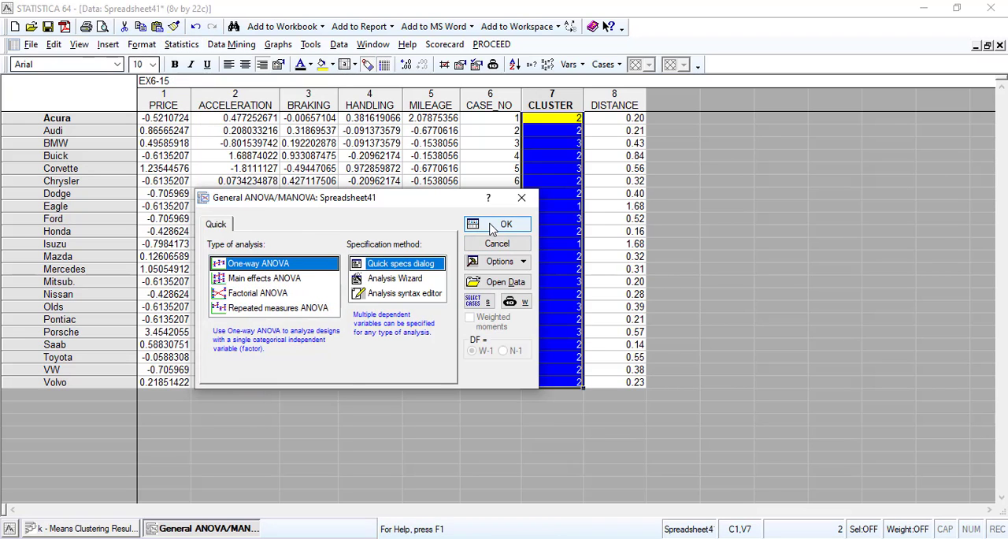
pyautogui.click(503, 224)
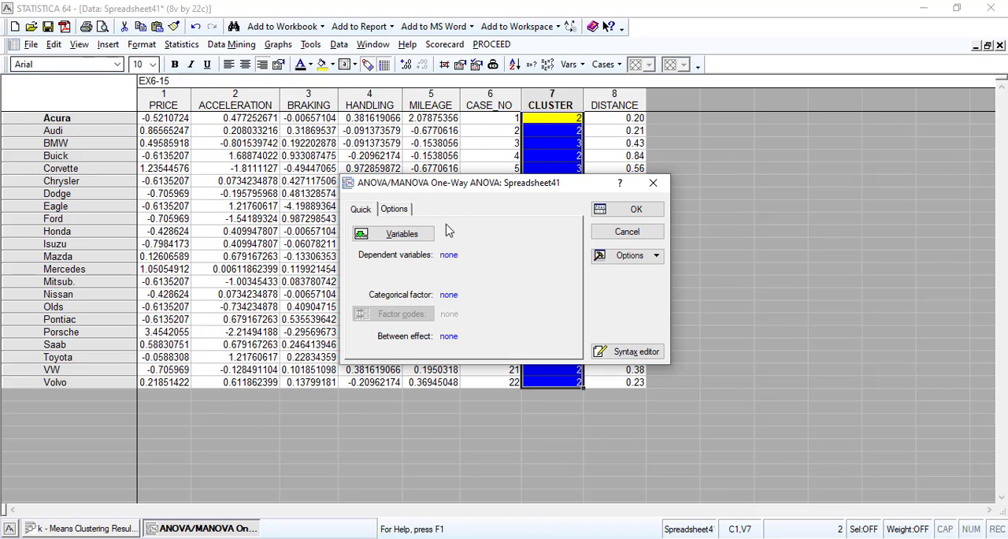
# Set PRICE as the dependent variable and CLUSTER as the categorical factor of the one-way ANOVA
pyautogui.click(386, 234)
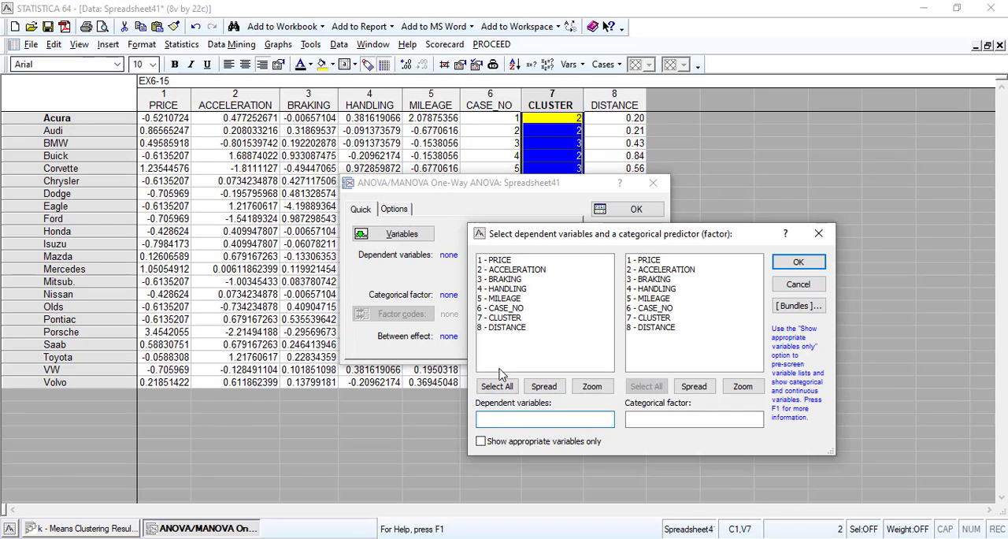
pyautogui.click(481, 442)
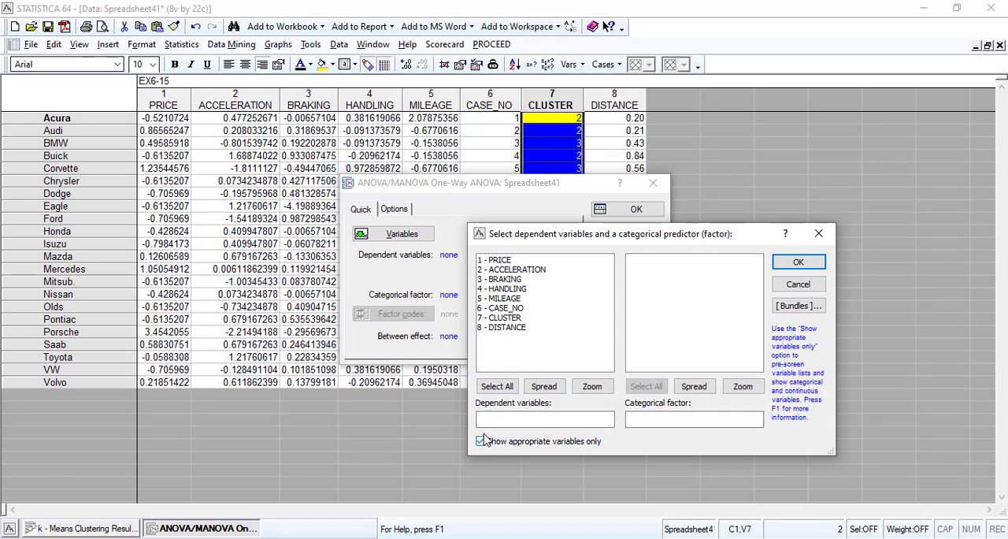
pyautogui.click(508, 261)
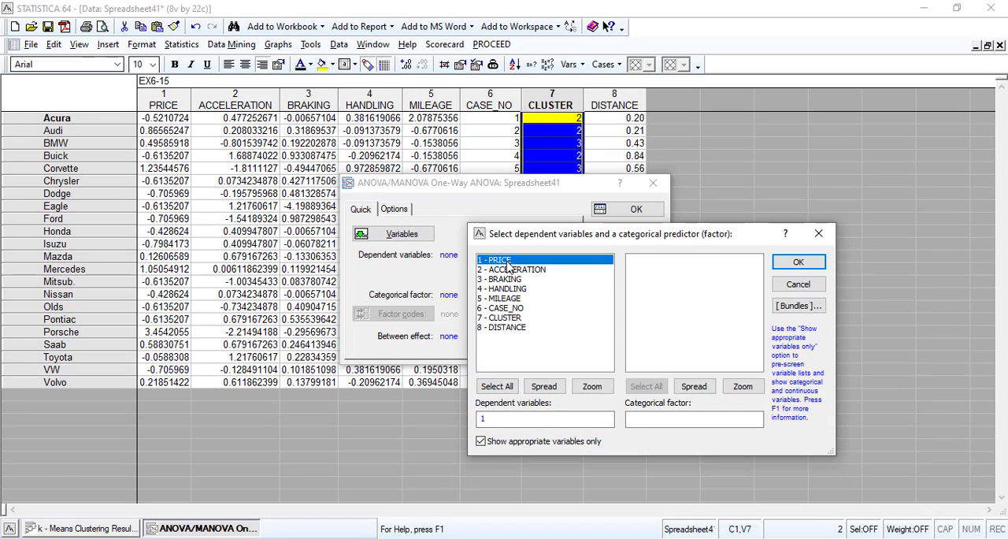
pyautogui.click(481, 443)
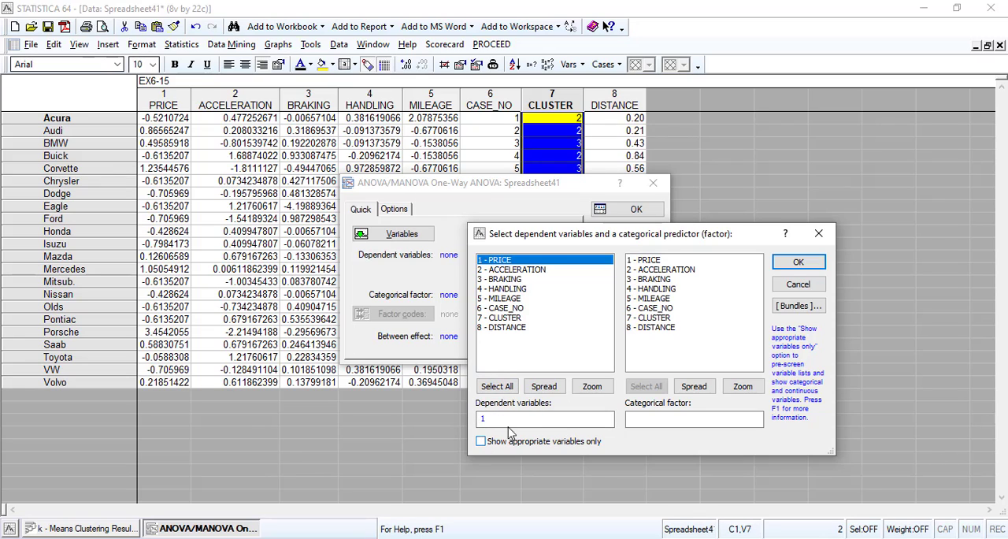
pyautogui.click(652, 319)
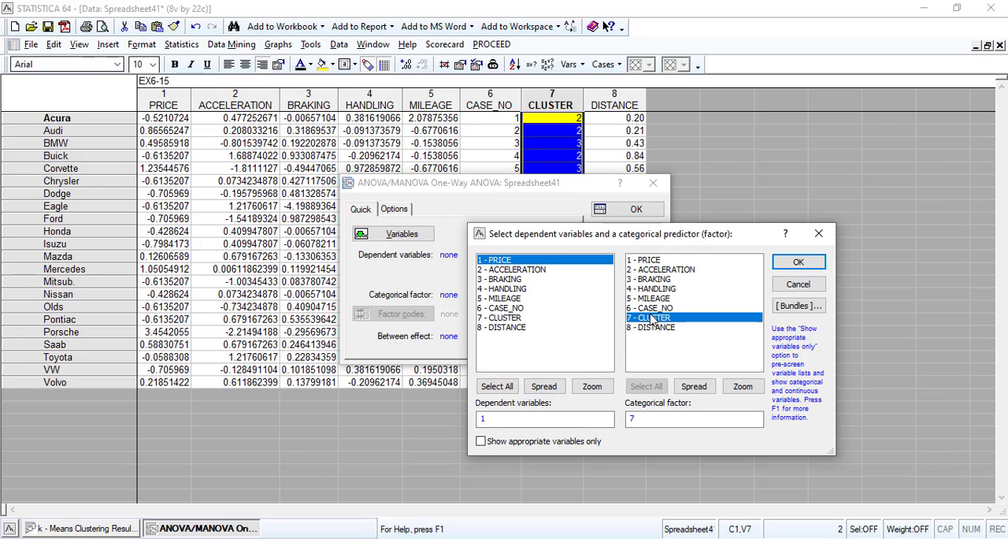
pyautogui.click(798, 262)
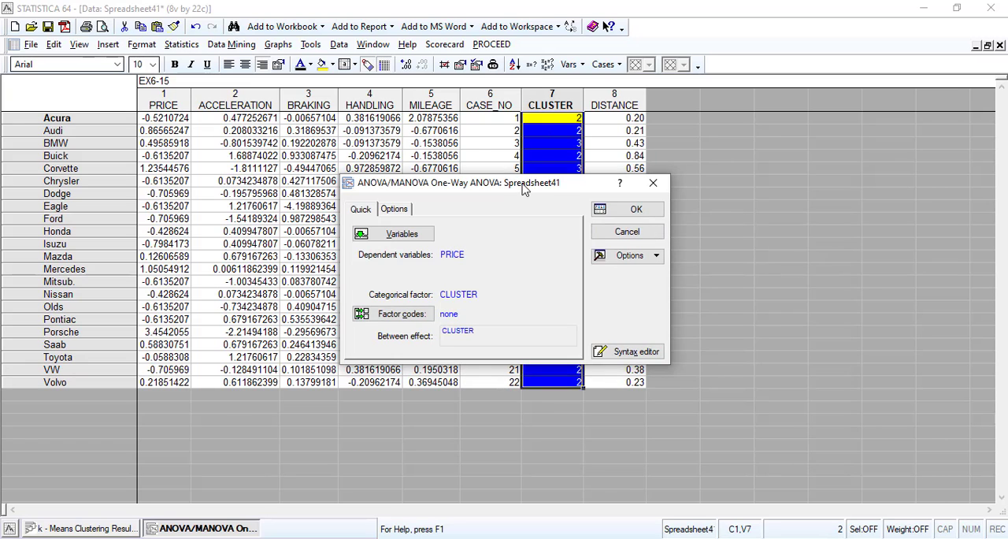
# Select all factor codes for CLUSTER and run the one-way ANOVA
pyautogui.moveTo(524, 189); pyautogui.dragTo(311, 176)
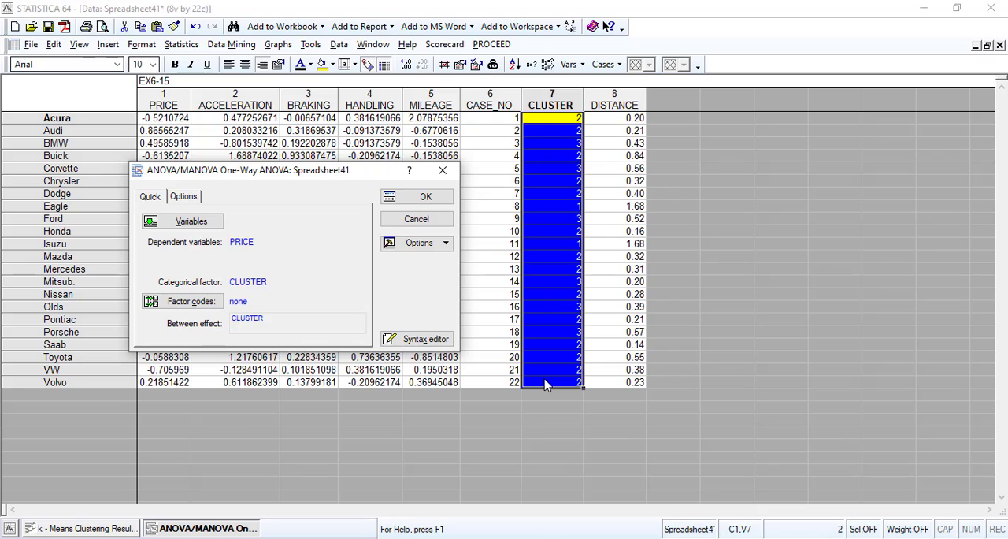
pyautogui.click(197, 303)
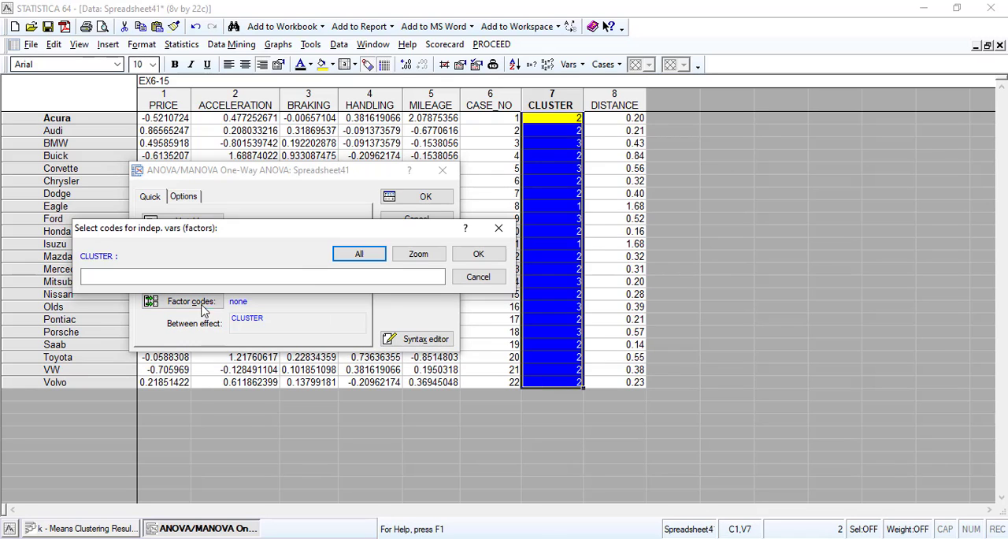
pyautogui.click(359, 254)
pyautogui.click(472, 256)
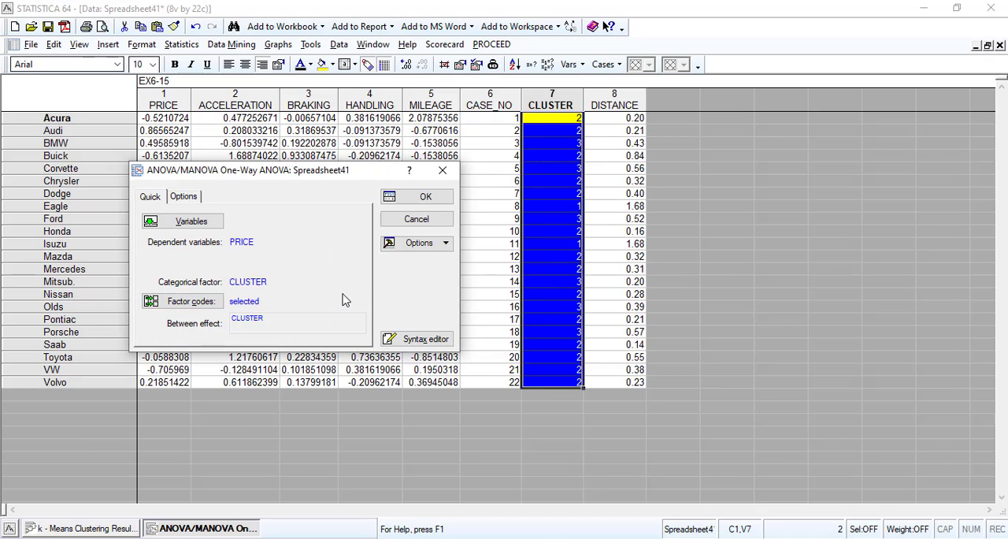
pyautogui.click(184, 197)
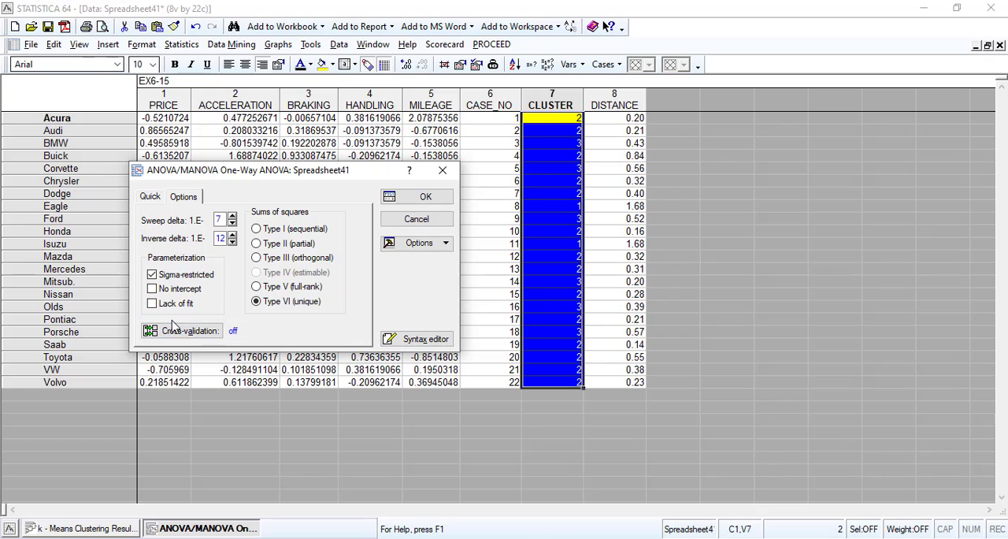
pyautogui.click(150, 198)
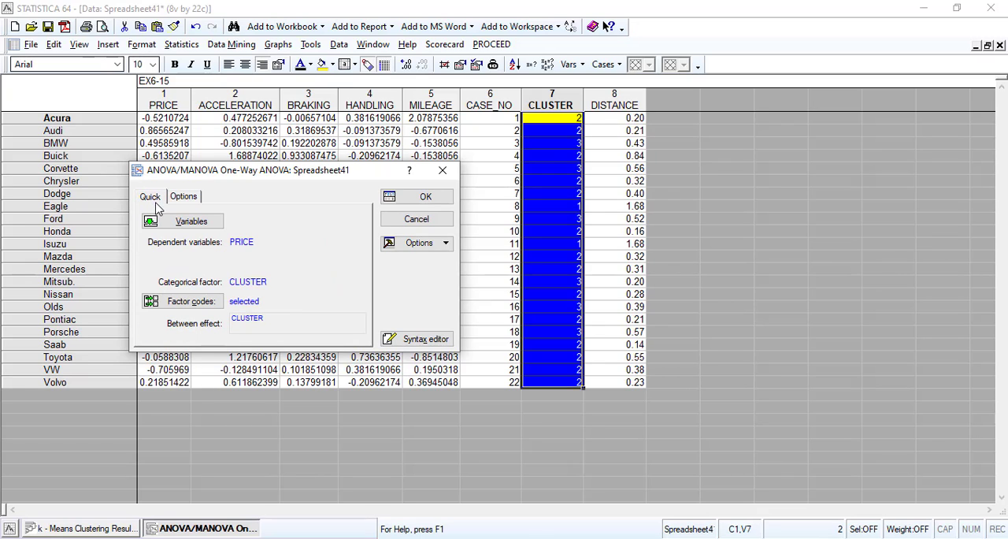
pyautogui.click(401, 199)
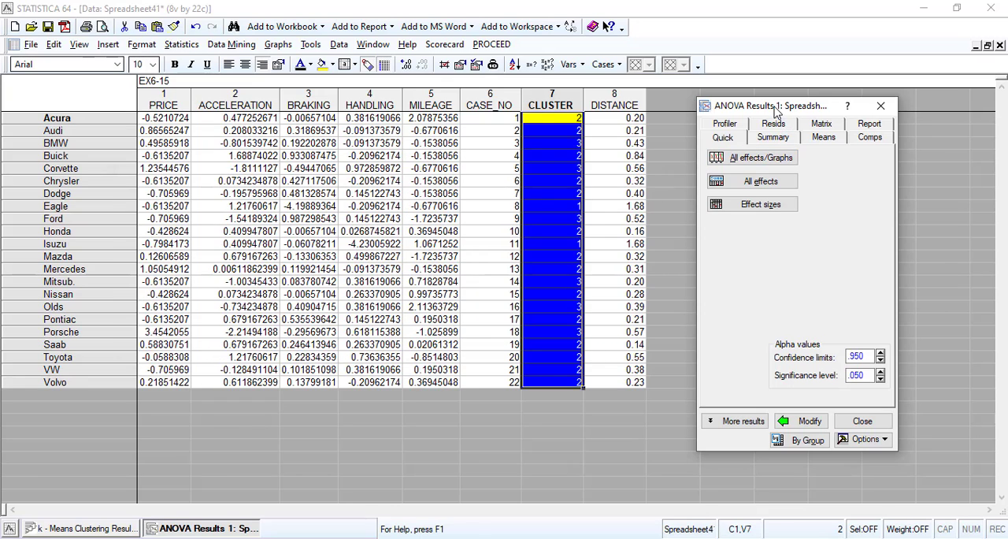
# Plot the least squares means of PRICE by CLUSTER from the table of all effects, and reopen the ANOVA results
pyautogui.click(750, 157)
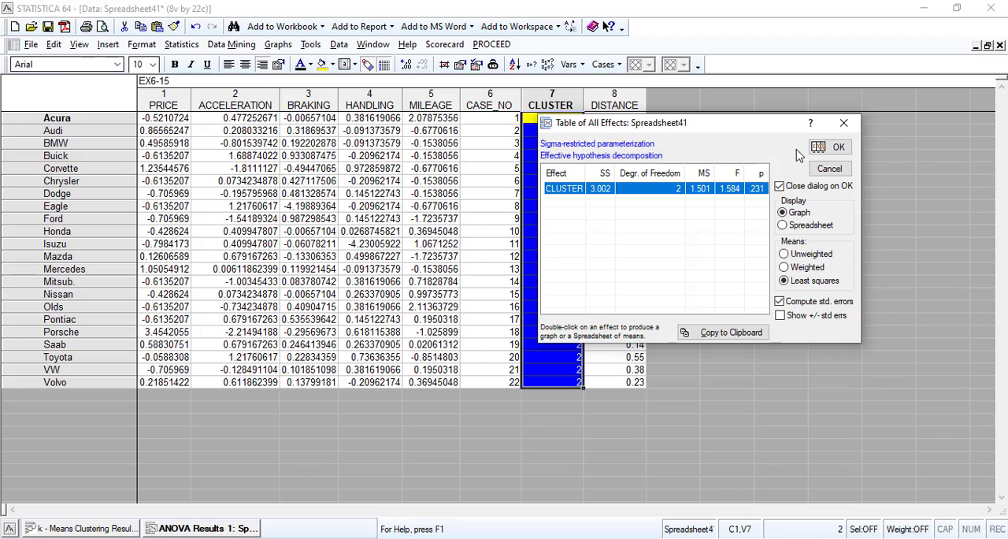
pyautogui.click(819, 148)
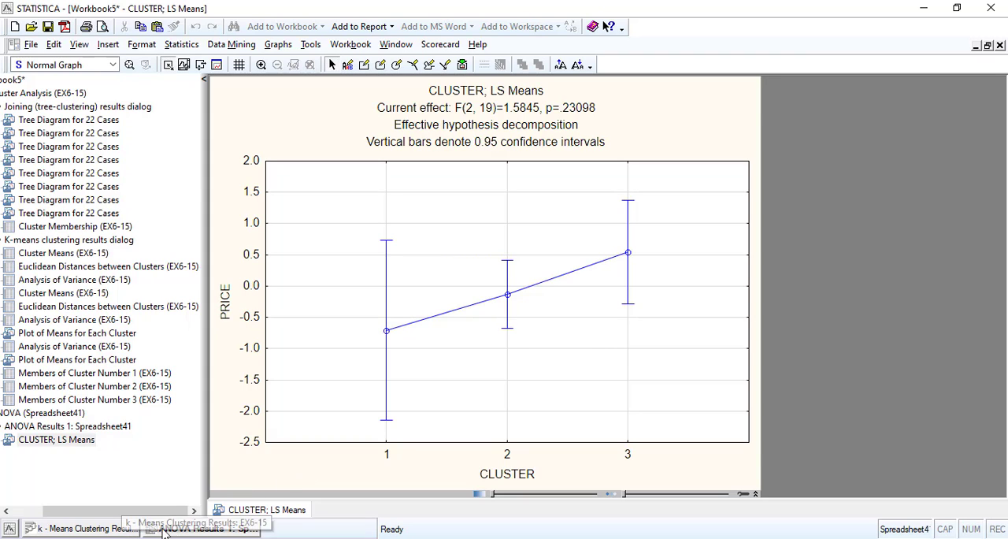
pyautogui.click(186, 529)
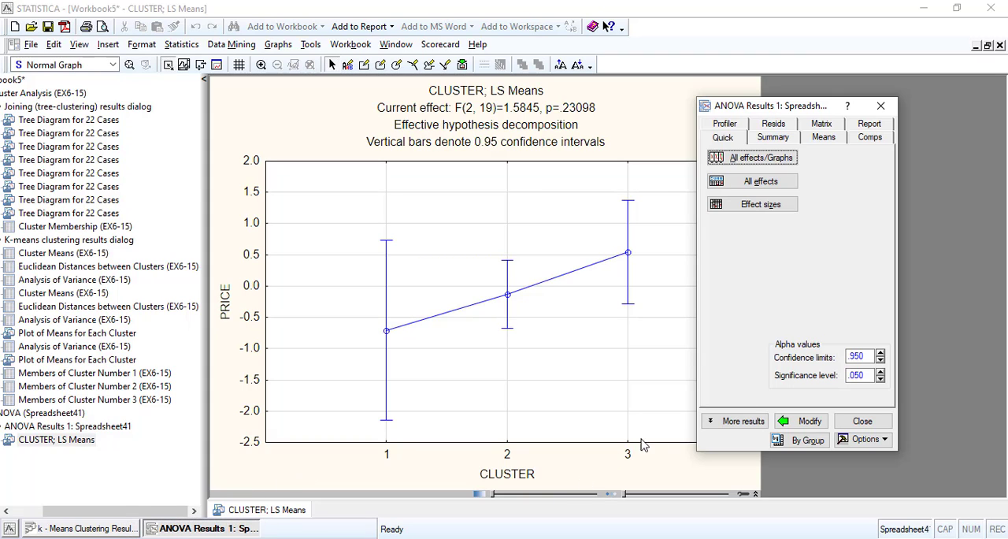
pyautogui.click(736, 421)
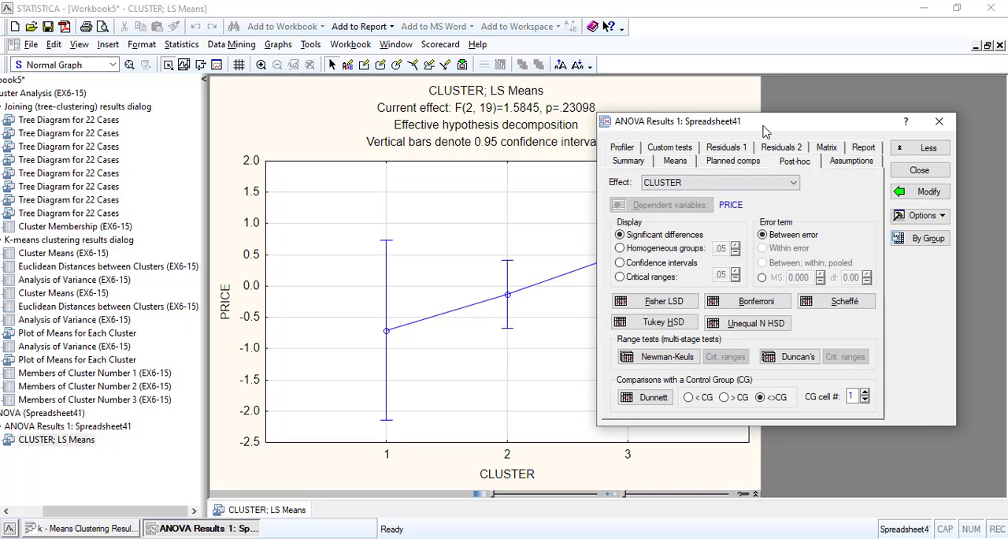
pyautogui.moveTo(763, 129); pyautogui.dragTo(185, 123)
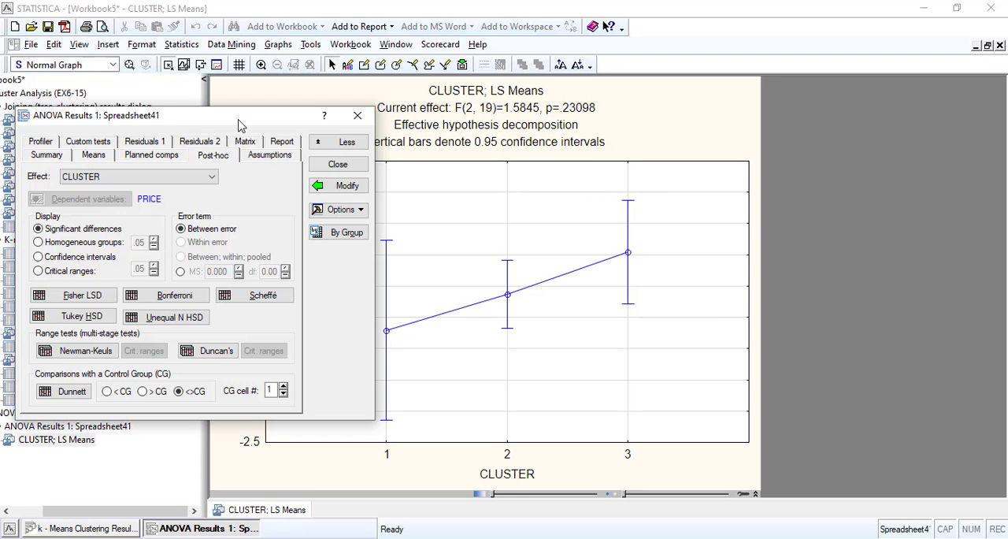
pyautogui.moveTo(234, 123); pyautogui.dragTo(175, 300)
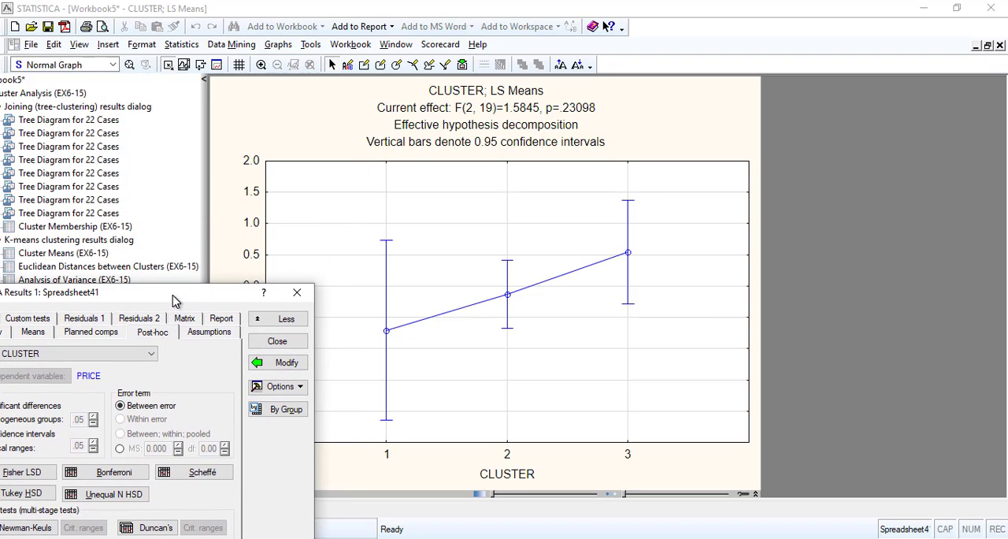
pyautogui.click(268, 325)
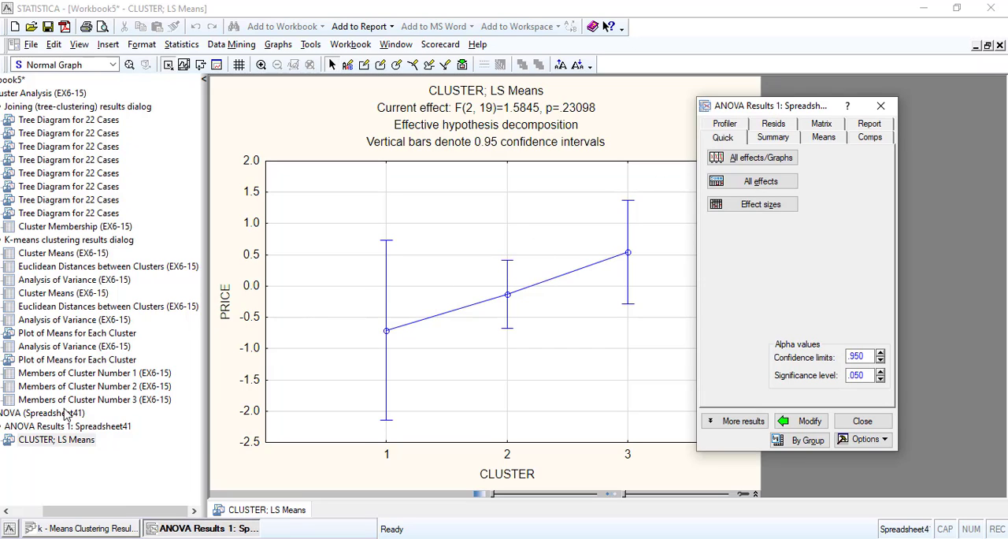
# Create the all-effects table of univariate significance tests for PRICE and examine its p column
pyautogui.click(754, 183)
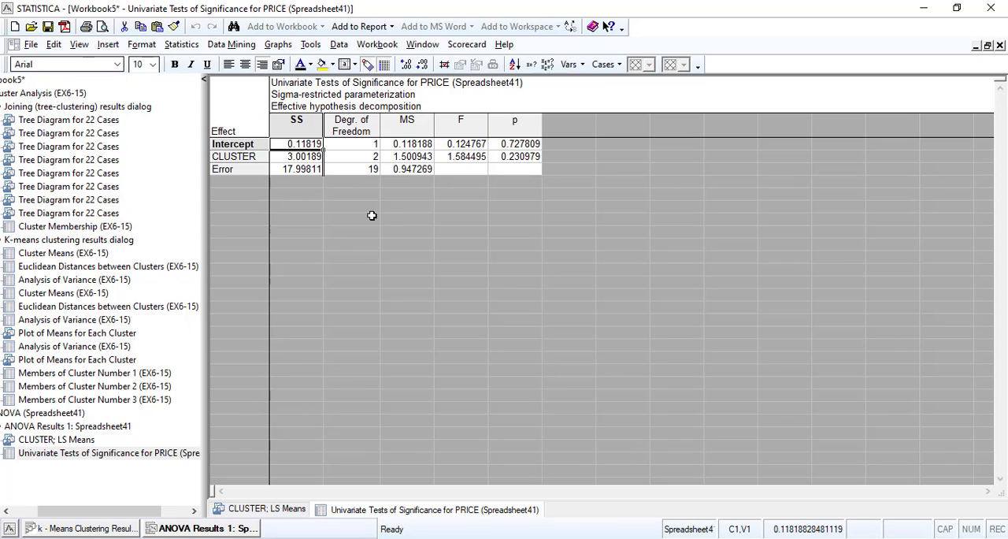
pyautogui.click(508, 145)
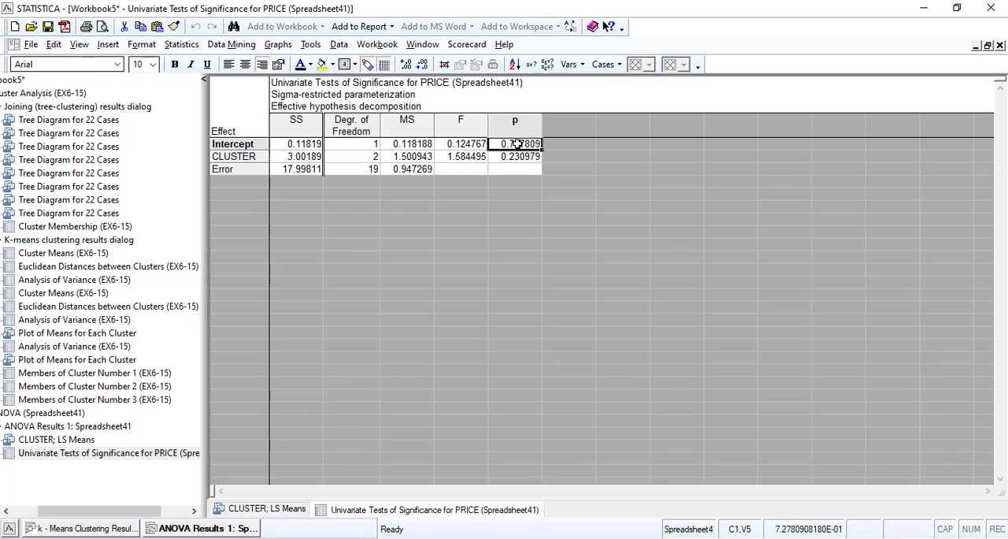
# Check the CLUSTER effect's p value, and create the effect sizes and powers table for PRICE from the ANOVA results
pyautogui.click(513, 156)
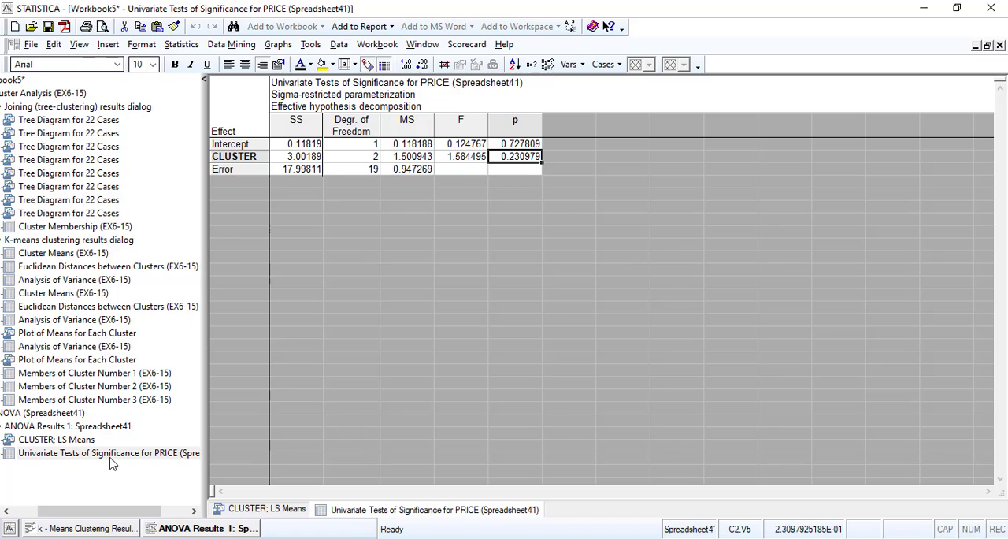
pyautogui.click(189, 529)
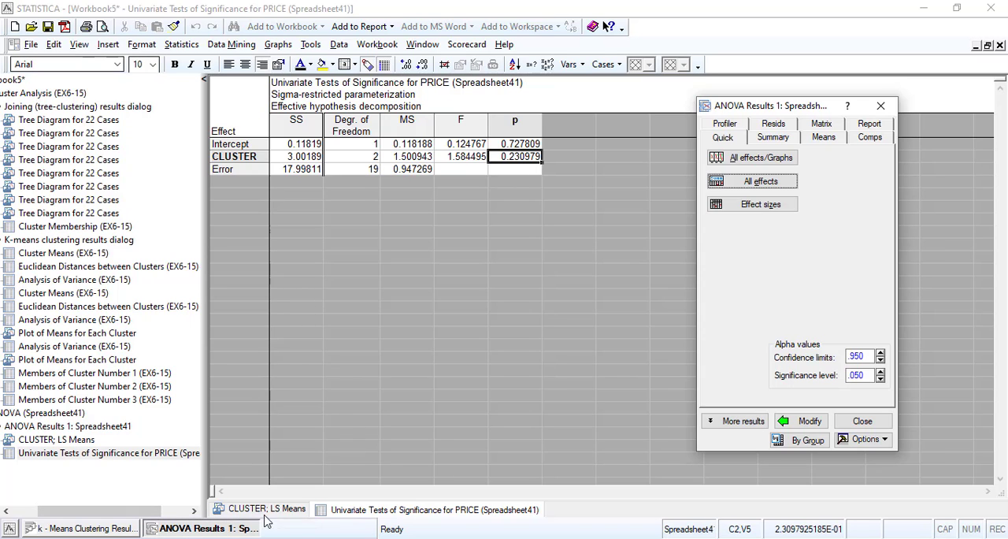
pyautogui.click(776, 204)
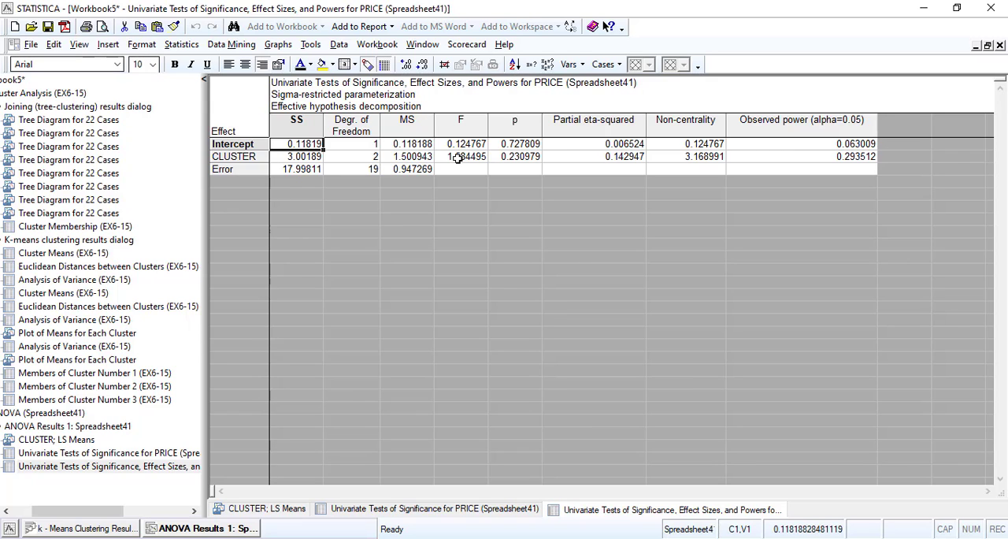
# Graph the CLUSTER effect on PRICE again from the summary results, using least squares means with standard errors computed
pyautogui.click(200, 528)
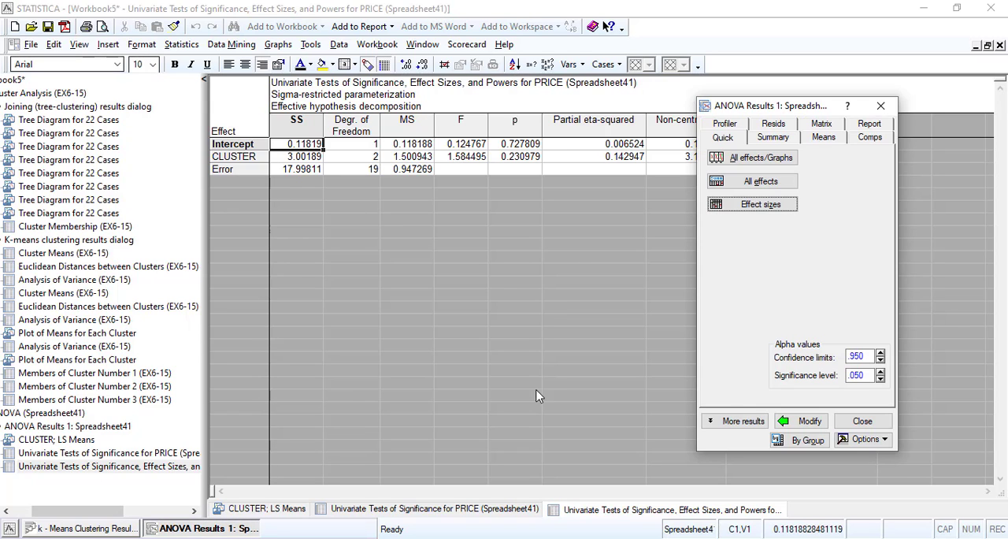
pyautogui.click(762, 144)
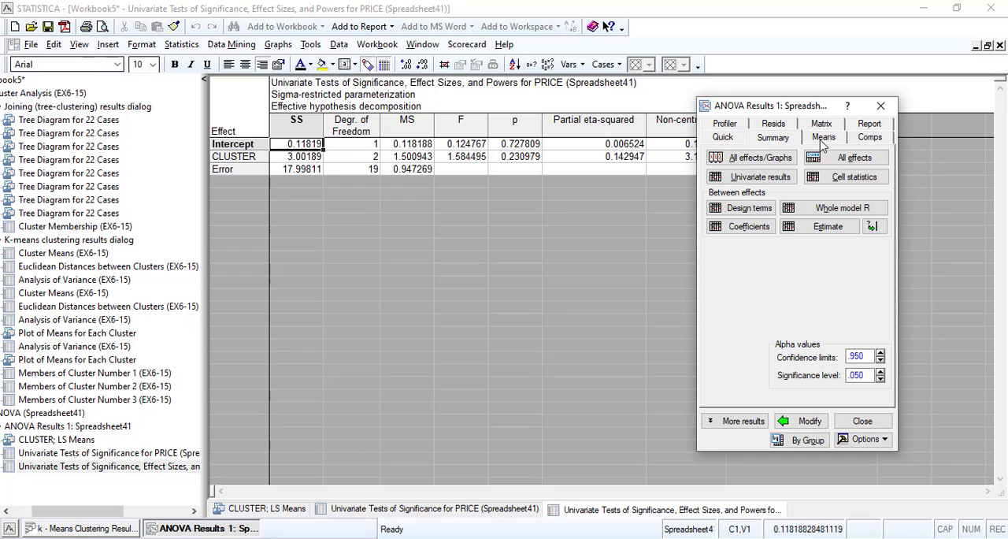
pyautogui.click(783, 160)
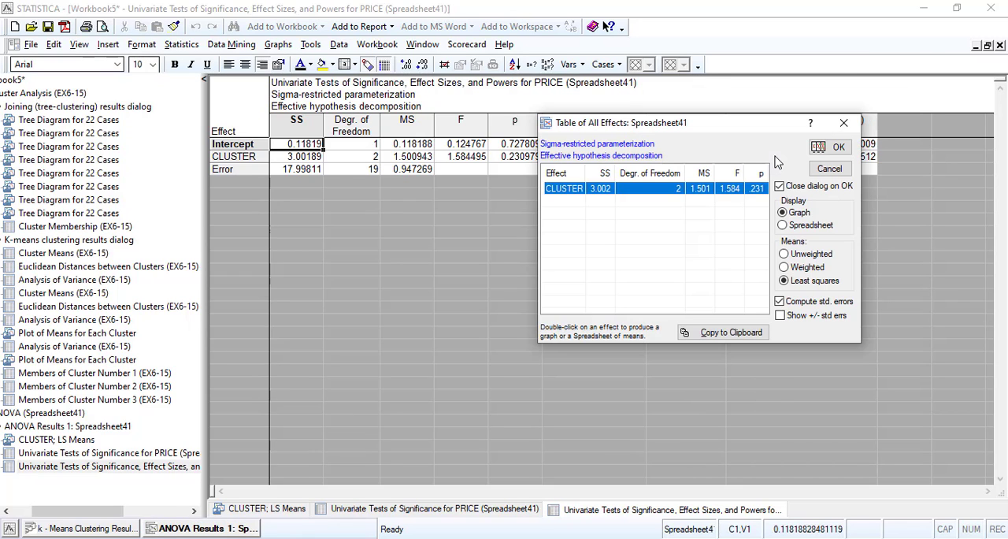
pyautogui.click(819, 148)
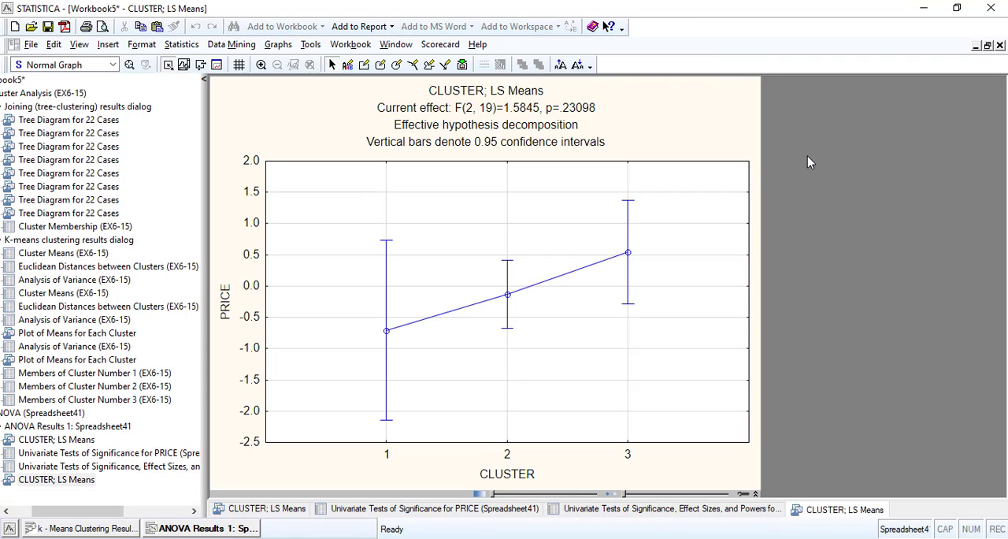